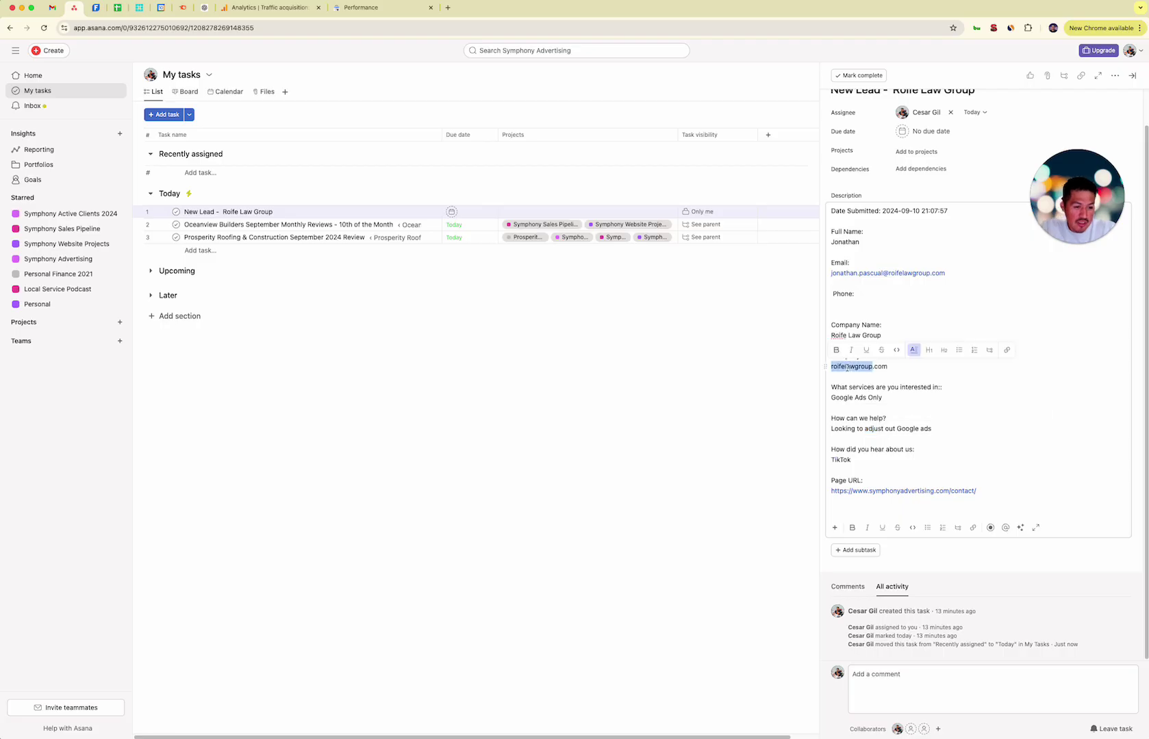
# Copy the company website roifelawgroup.com from the lead's description, open it in a new browser tab and look through the homepage.
pyautogui.press('super+c')
pyautogui.click(453, 10)
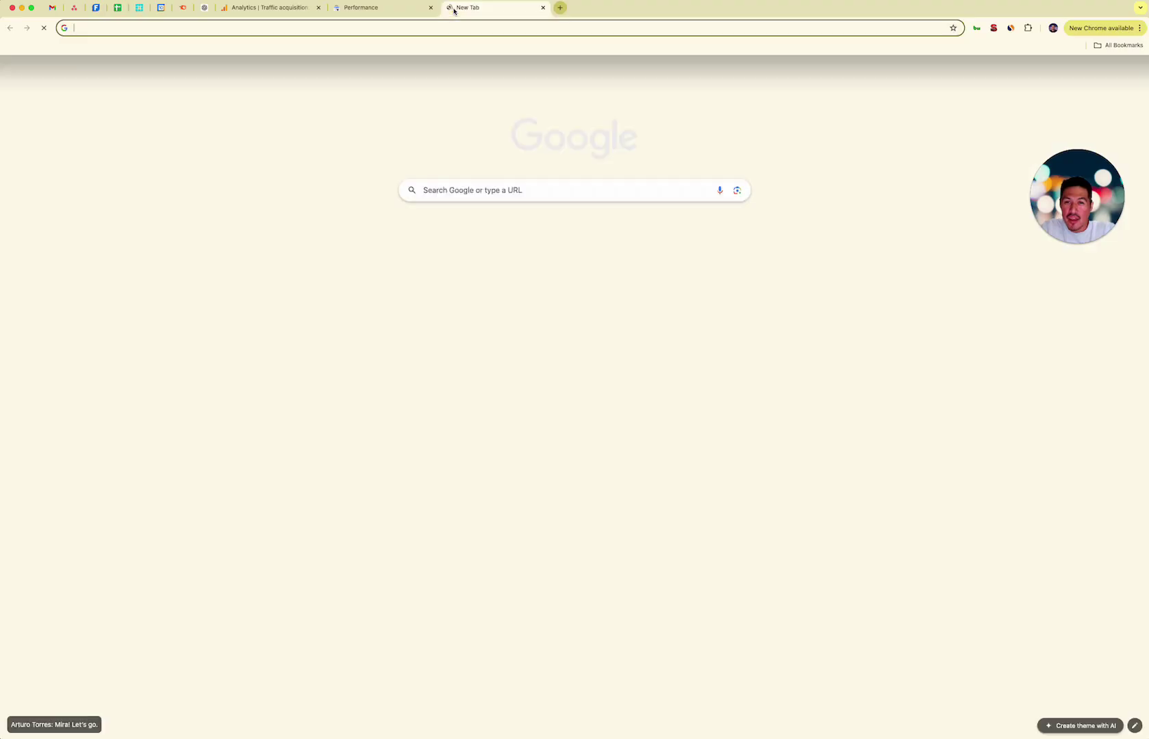
pyautogui.press('super+v')
pyautogui.press('Return')
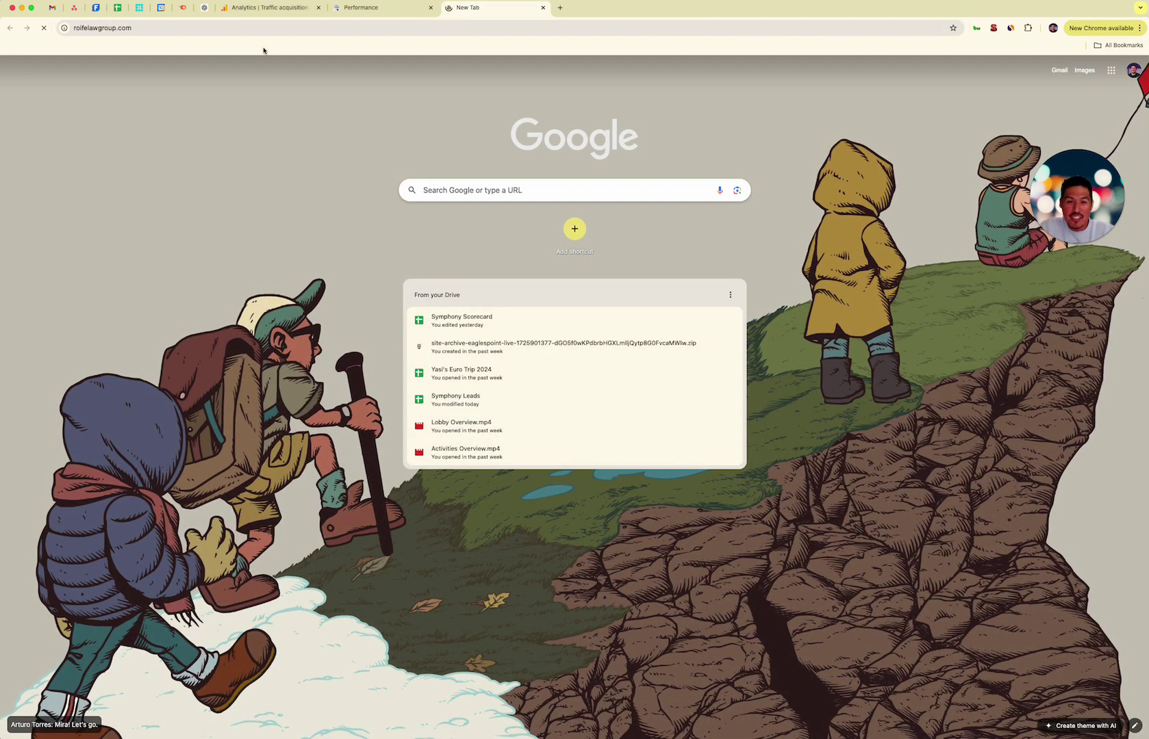
pyautogui.scroll(-15, 710, 172)
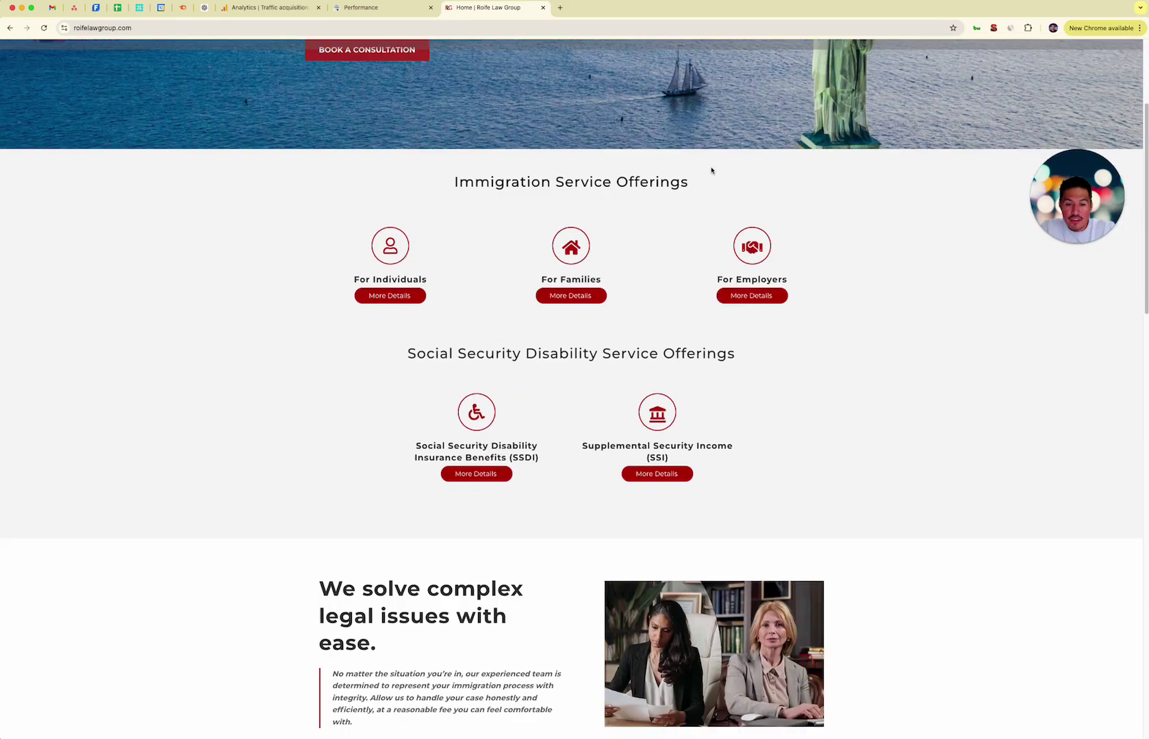
pyautogui.scroll(15, 630, 228)
pyautogui.scroll(-2, 630, 228)
pyautogui.scroll(-10, 630, 228)
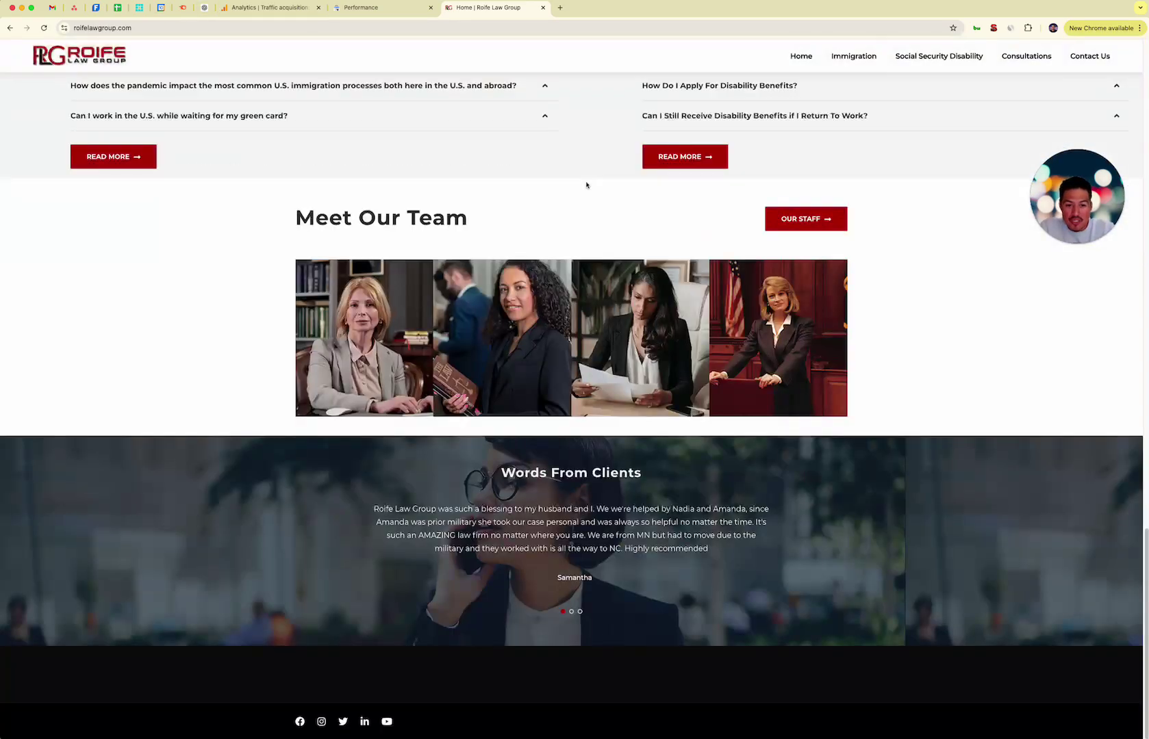
pyautogui.scroll(1, 588, 185)
# Return to Asana and add the Roife Law Group lead task to the Symphony Sales Pipeline project.
pyautogui.click(73, 8)
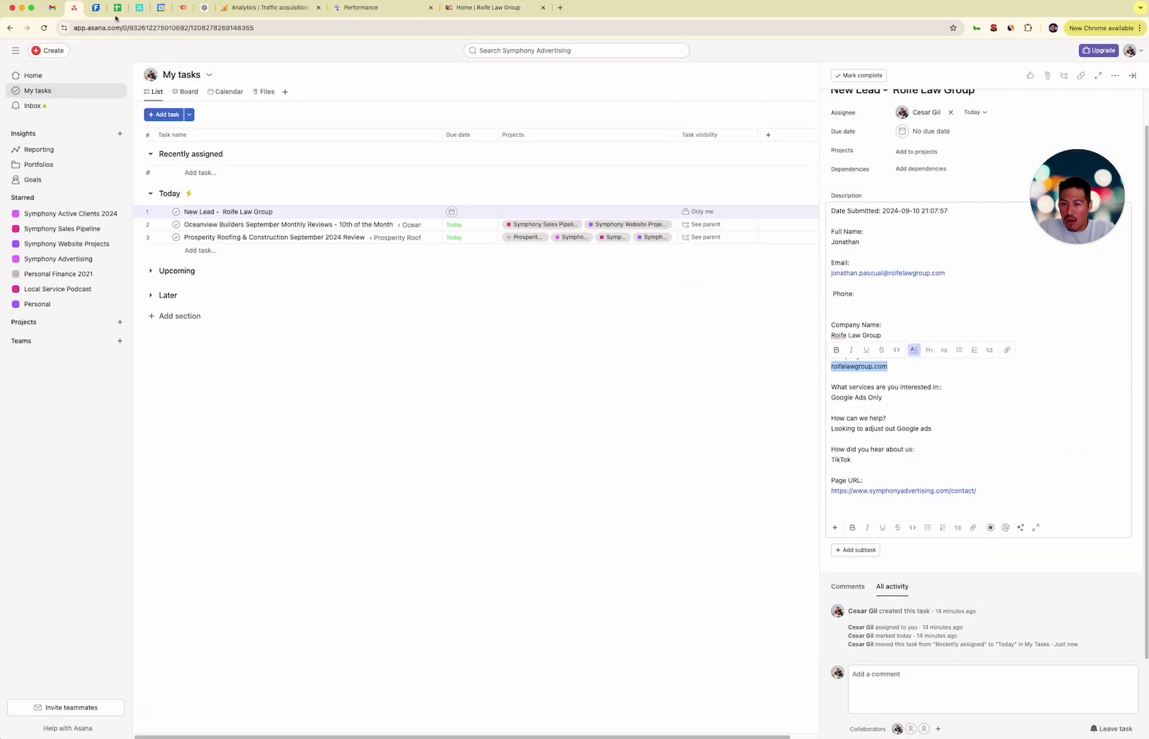
pyautogui.scroll(1, 931, 189)
pyautogui.click(921, 187)
pyautogui.write('sak')
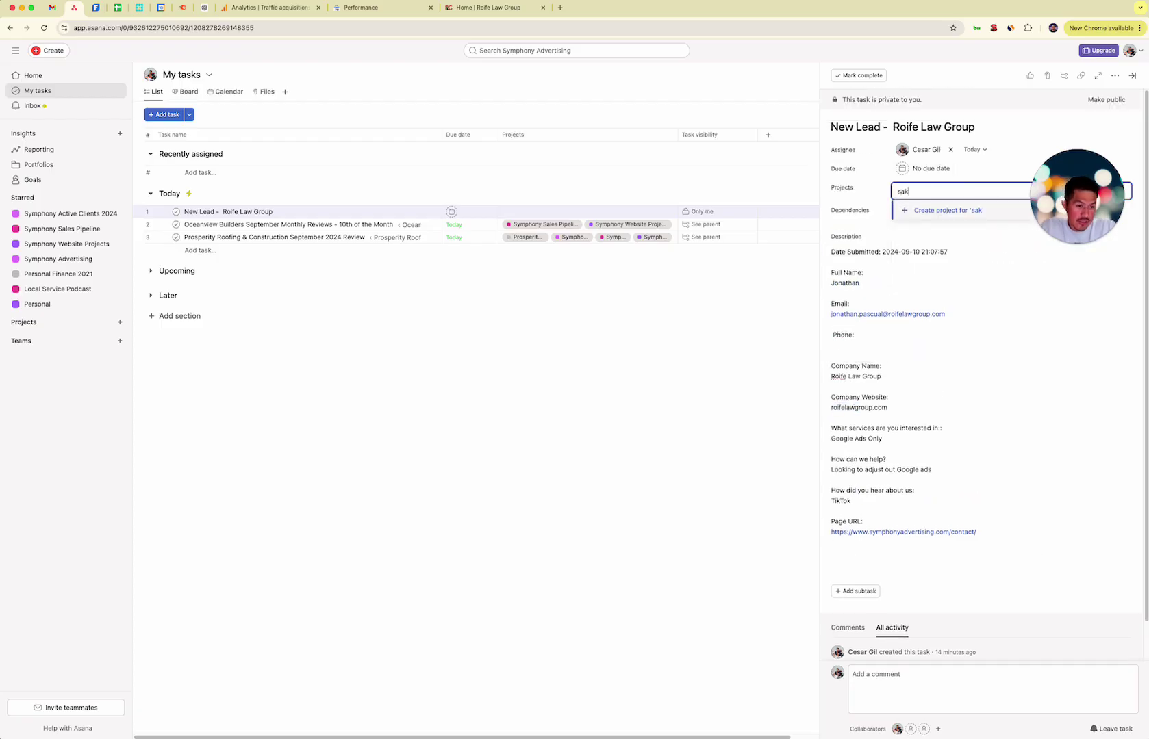
pyautogui.press('BackSpace')
pyautogui.write('l,')
pyautogui.press('BackSpace')
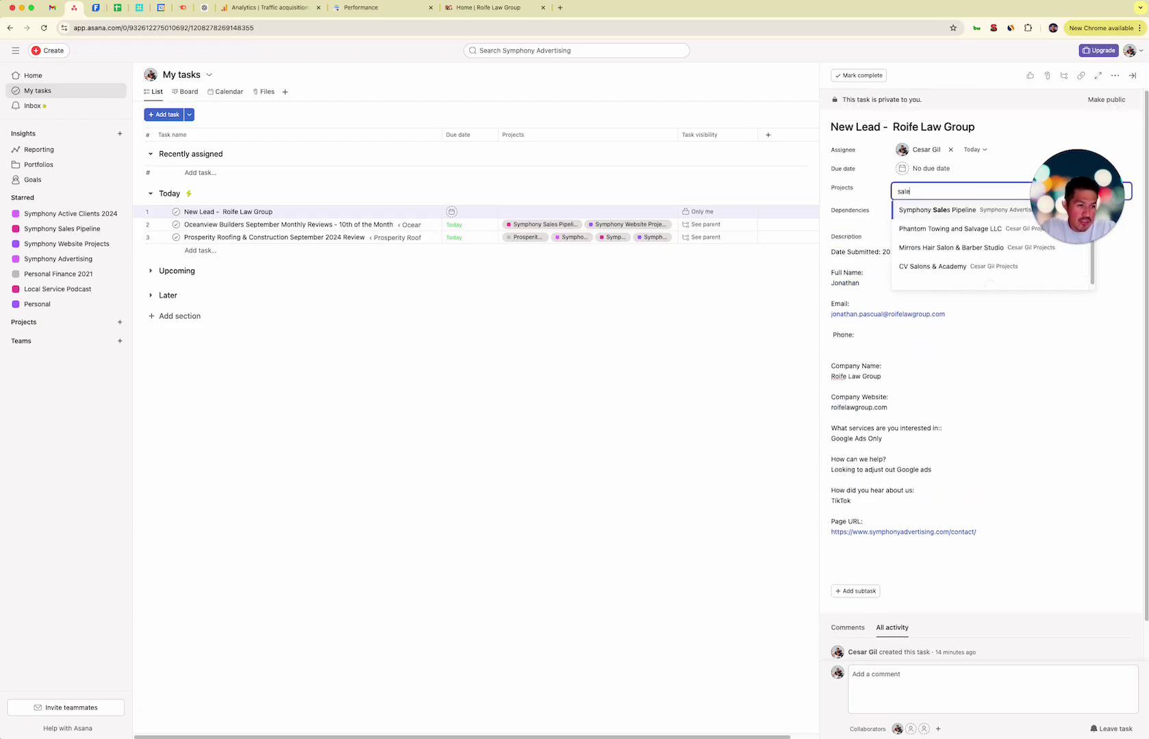
pyautogui.write('es')
pyautogui.press('Return')
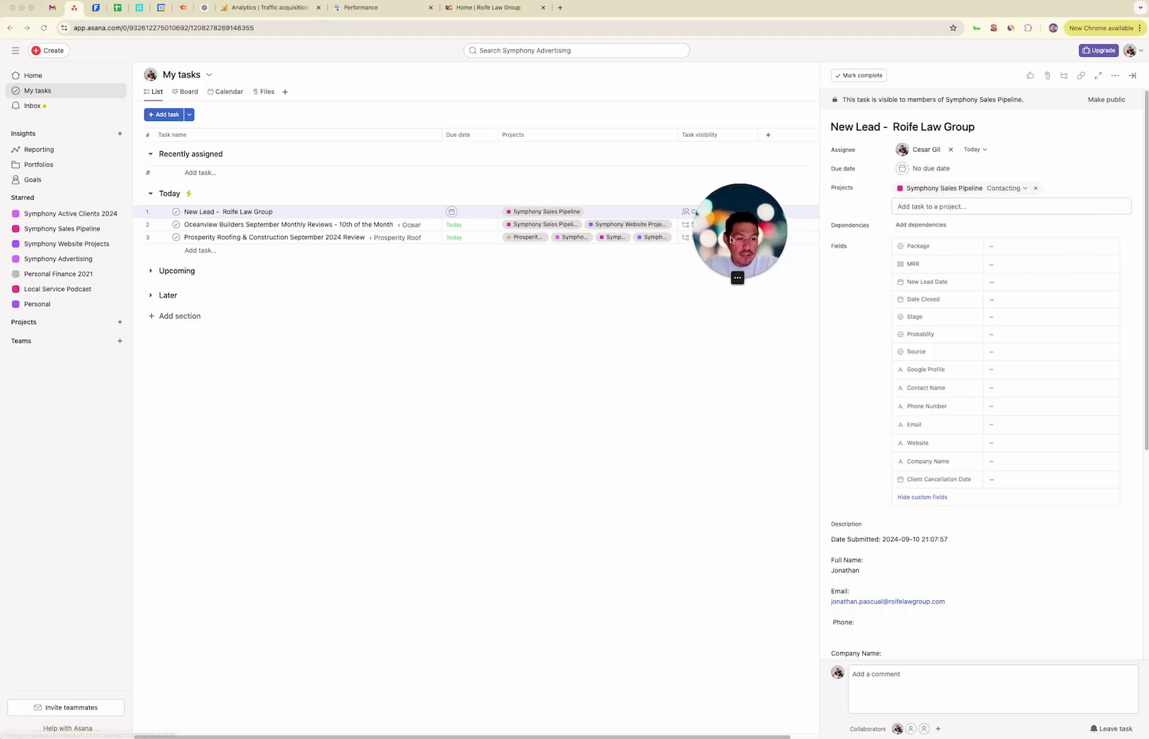
# Set the lead's Package to Prelude Package and its MRR to $500.
pyautogui.scroll(-2, 972, 246)
pyautogui.scroll(-4, 855, 528)
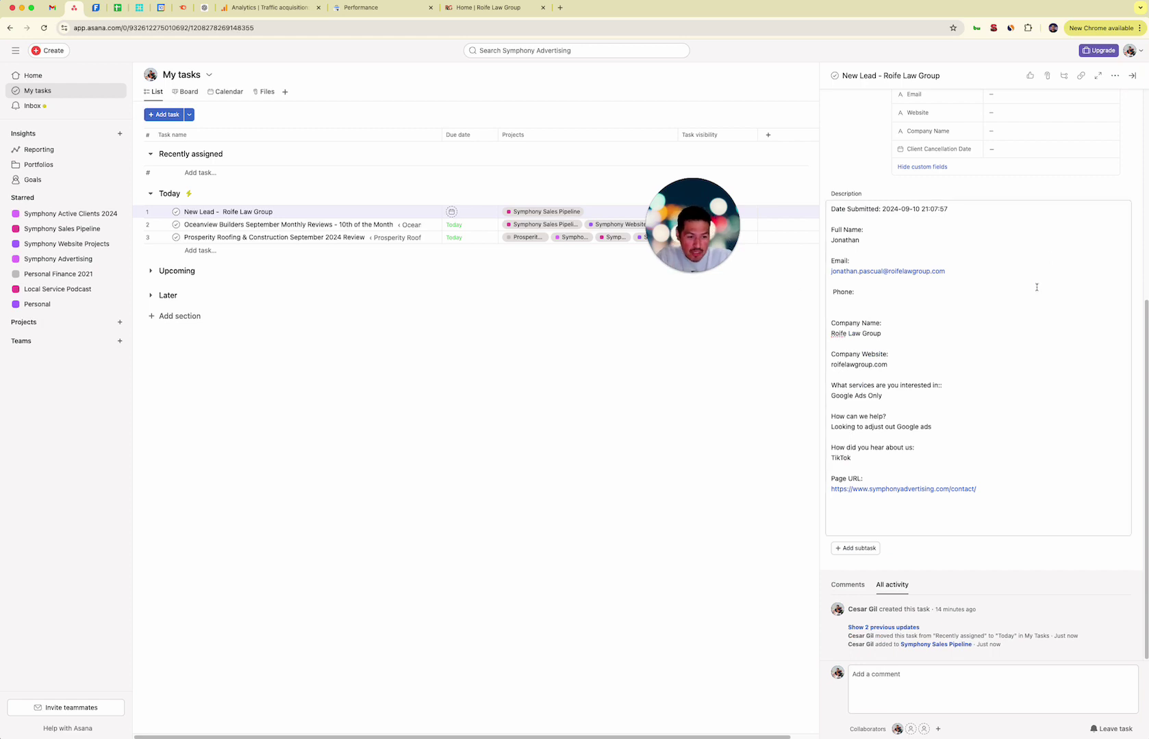
pyautogui.click(845, 302)
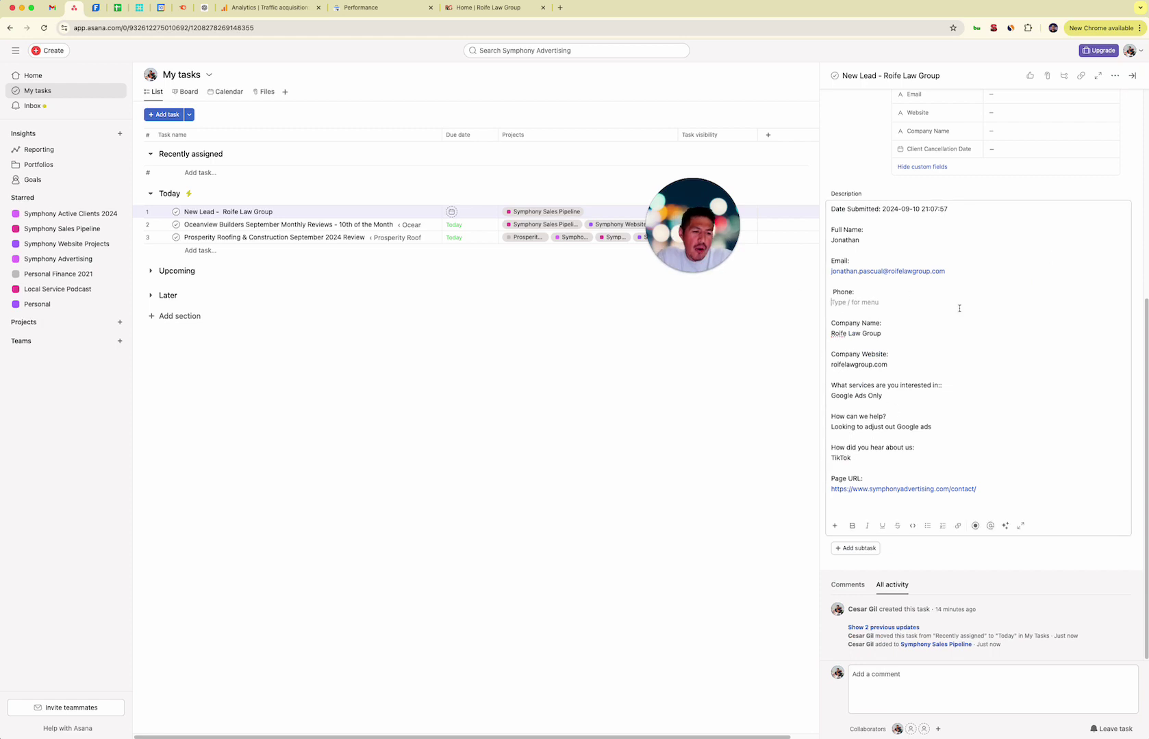
pyautogui.scroll(5, 959, 308)
pyautogui.click(996, 242)
pyautogui.click(1005, 268)
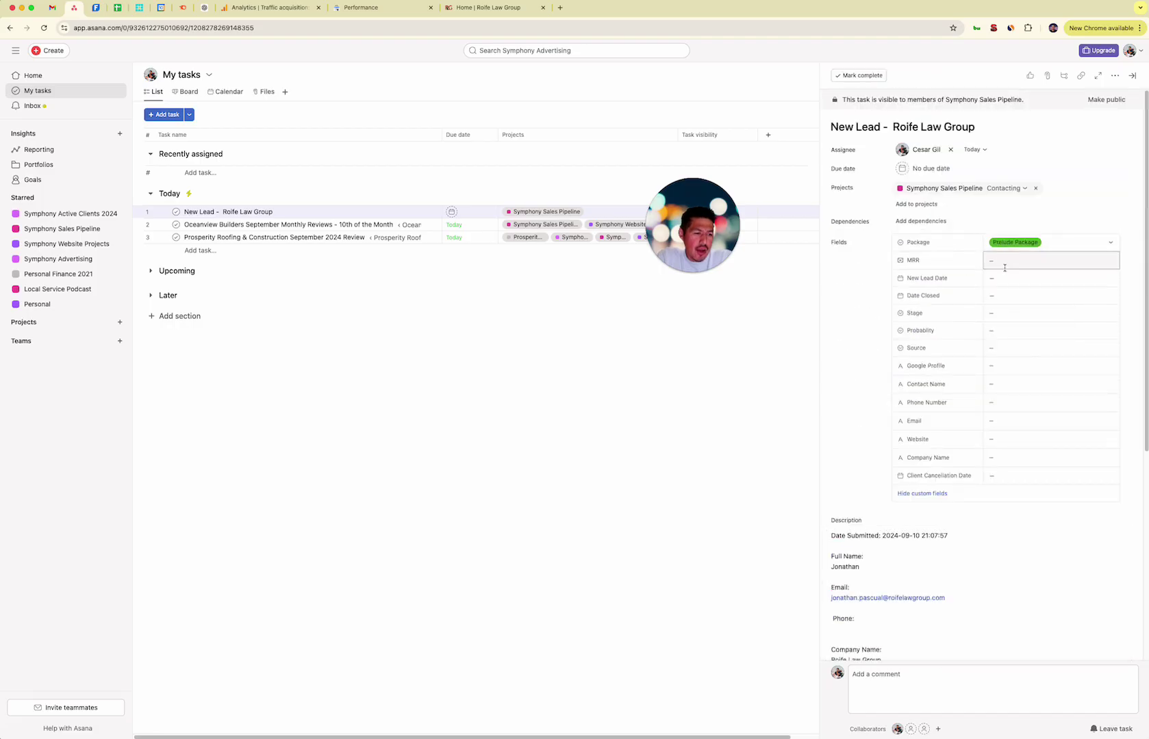
pyautogui.click(1009, 260)
pyautogui.write('500')
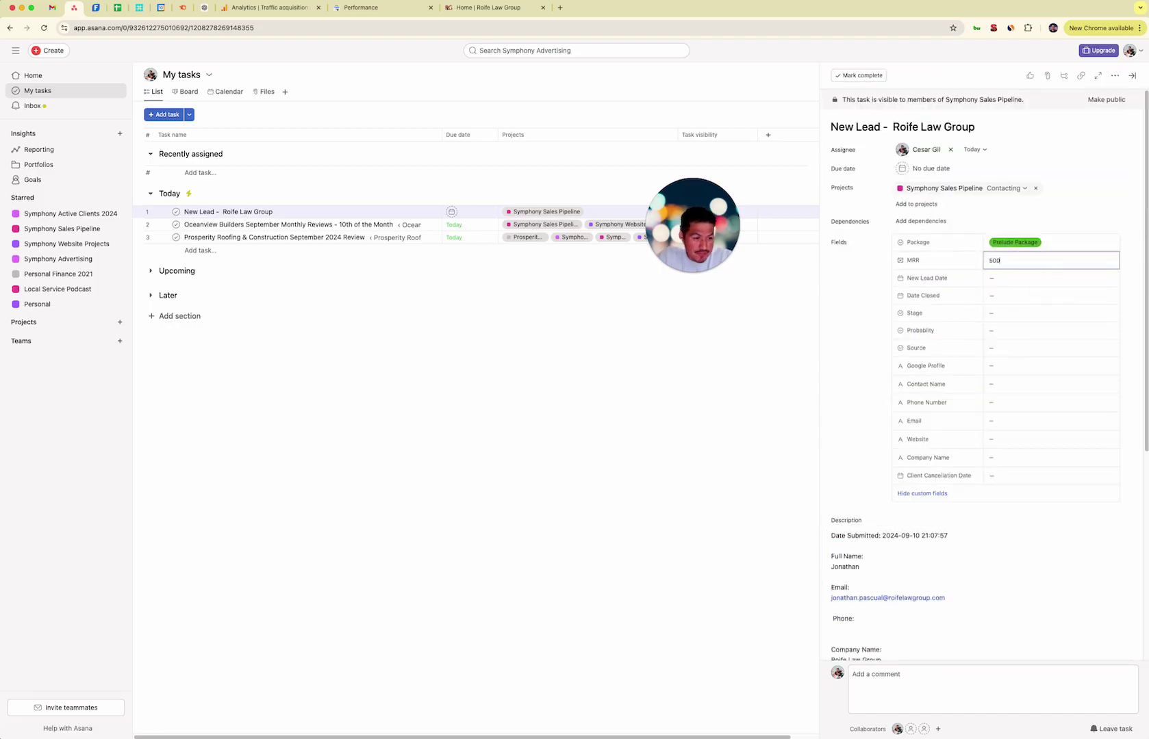
# Set both the New Lead Date and the Date Closed of the lead to 09/10/24.
pyautogui.click(1015, 279)
pyautogui.click(1033, 358)
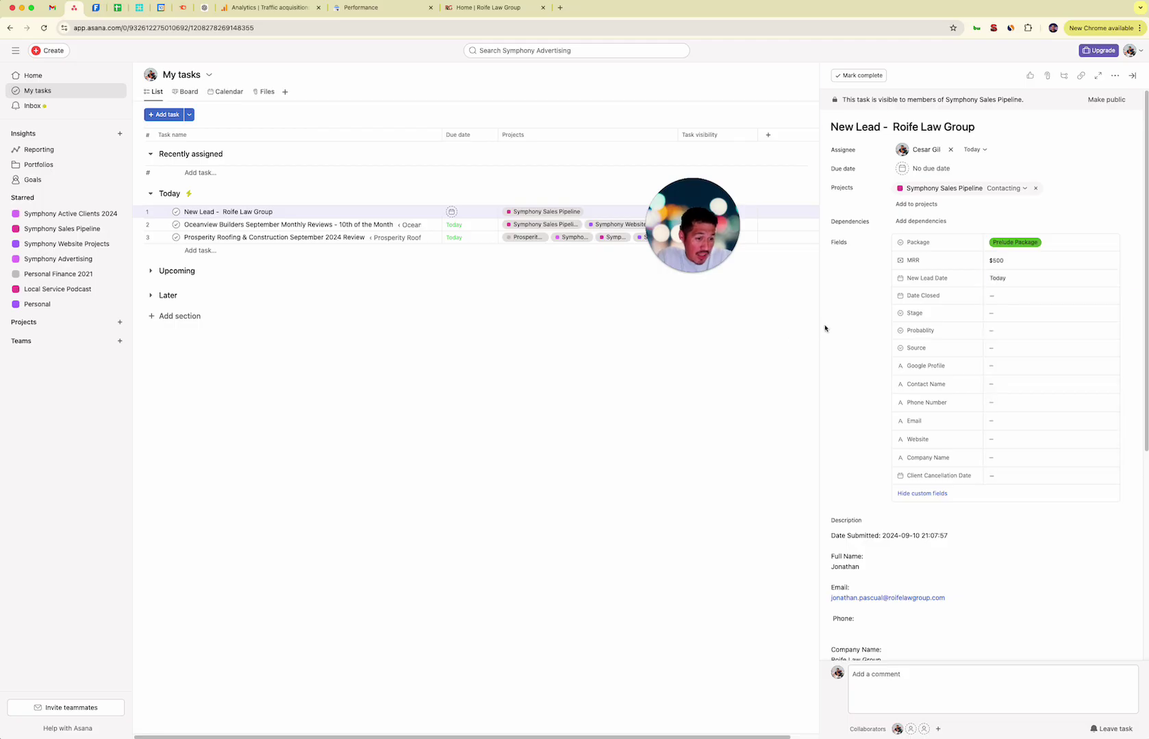
pyautogui.click(994, 296)
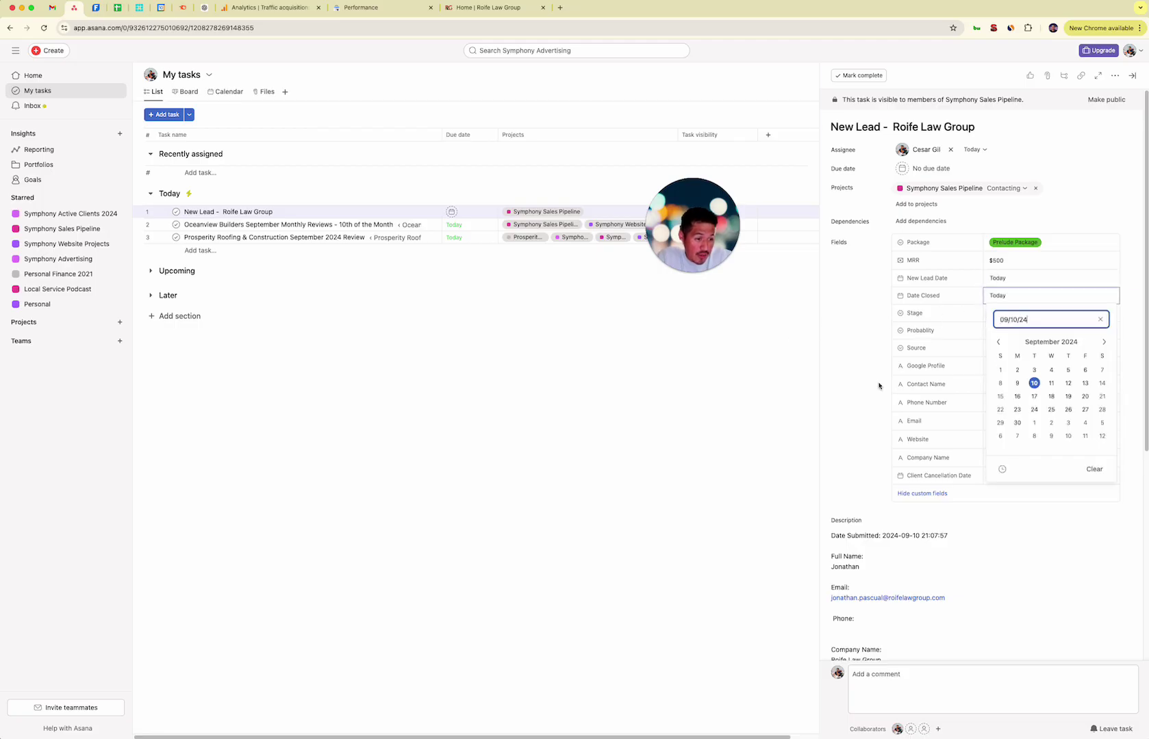
pyautogui.click(836, 354)
# Switch the lead's Stage in turn to Proposal/Loom Sent, New Opportunity and Invoice Sent.
pyautogui.click(998, 315)
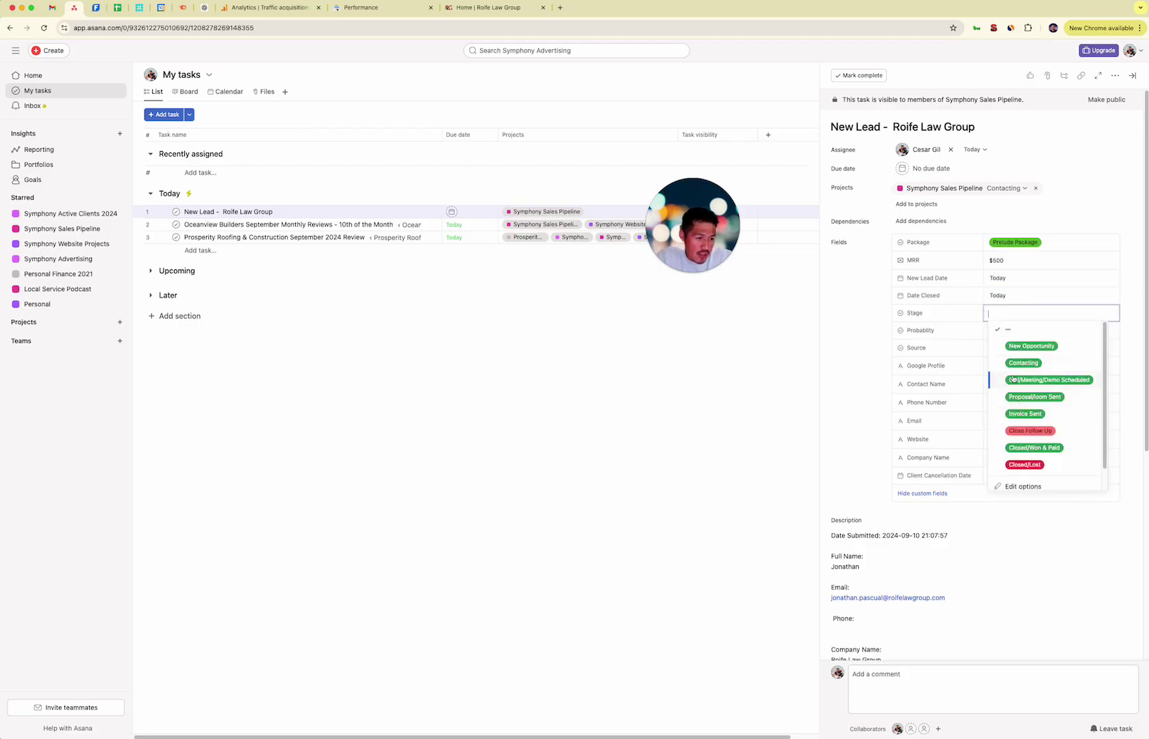
pyautogui.click(1027, 404)
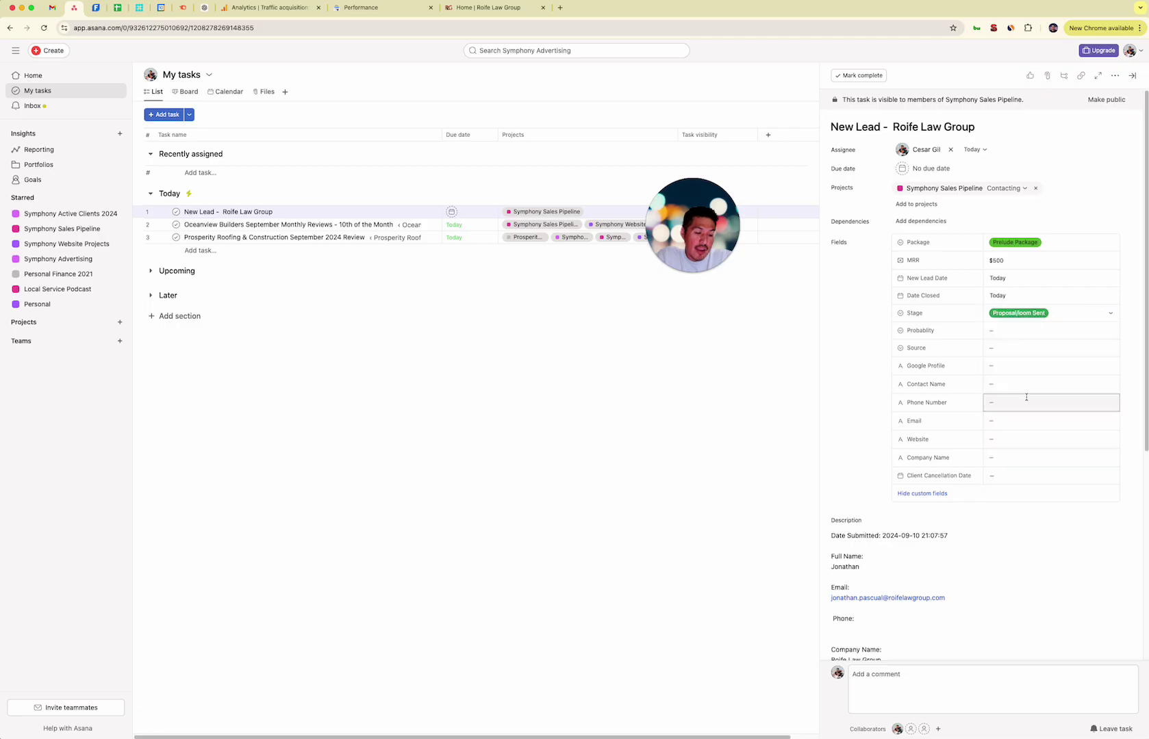
pyautogui.click(1016, 317)
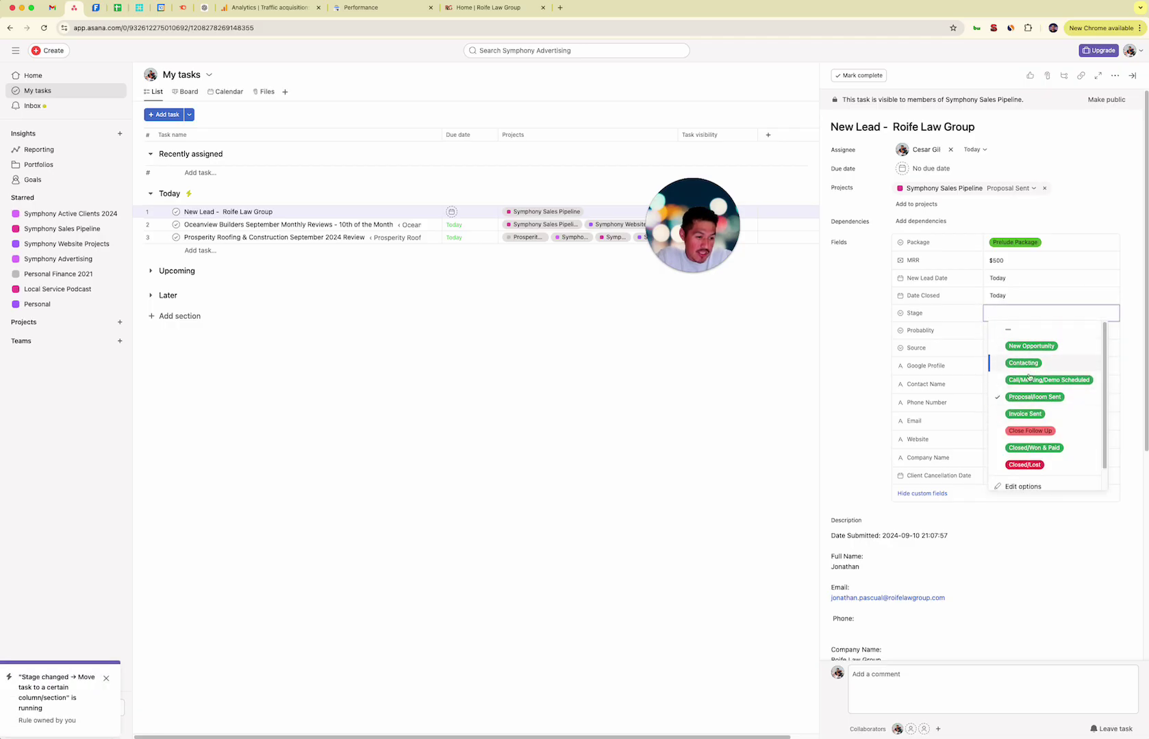
pyautogui.click(1030, 349)
pyautogui.click(1025, 313)
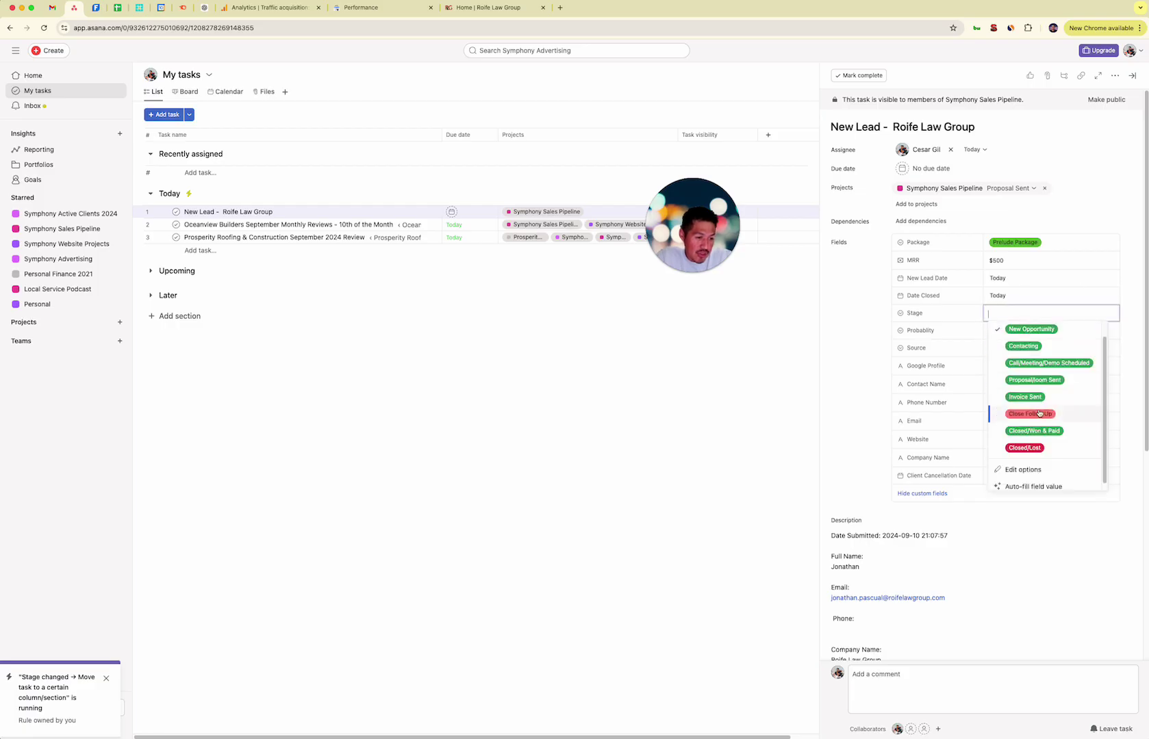
pyautogui.scroll(-1, 1035, 397)
pyautogui.click(1034, 395)
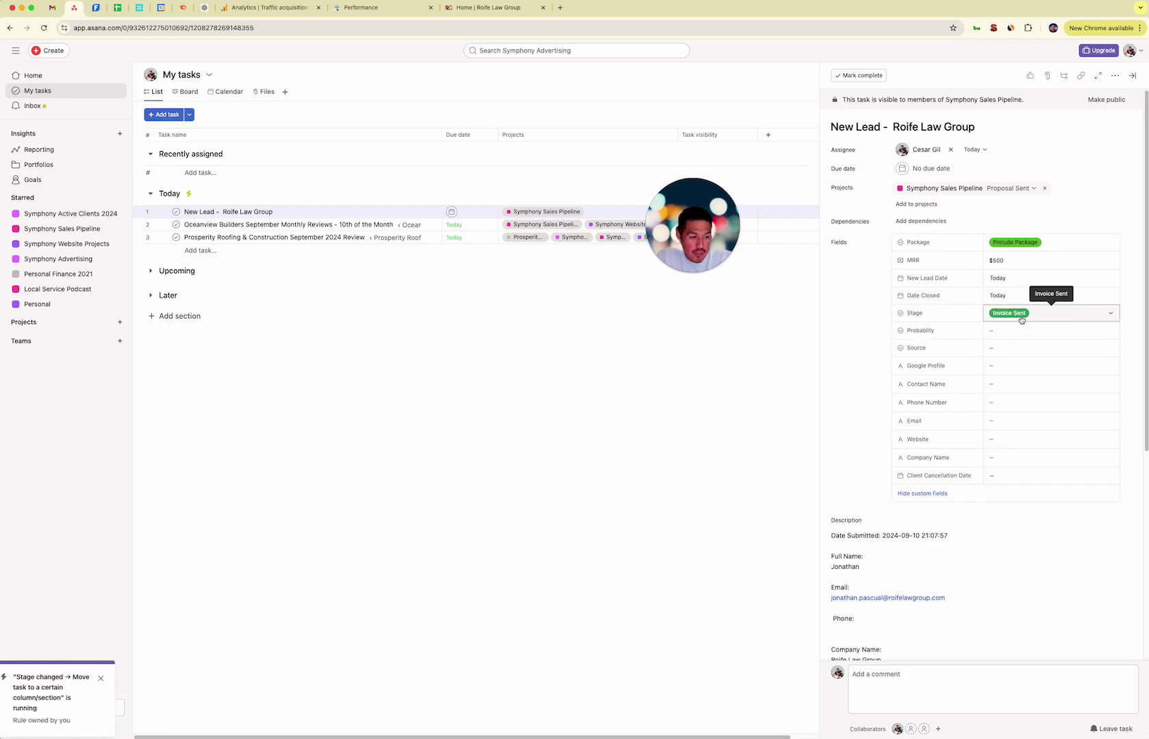
# Switch the lead's Stage in turn to Closed/Won & Paid, Close Follow Up and Closed/Lost.
pyautogui.click(1026, 313)
pyautogui.click(1033, 424)
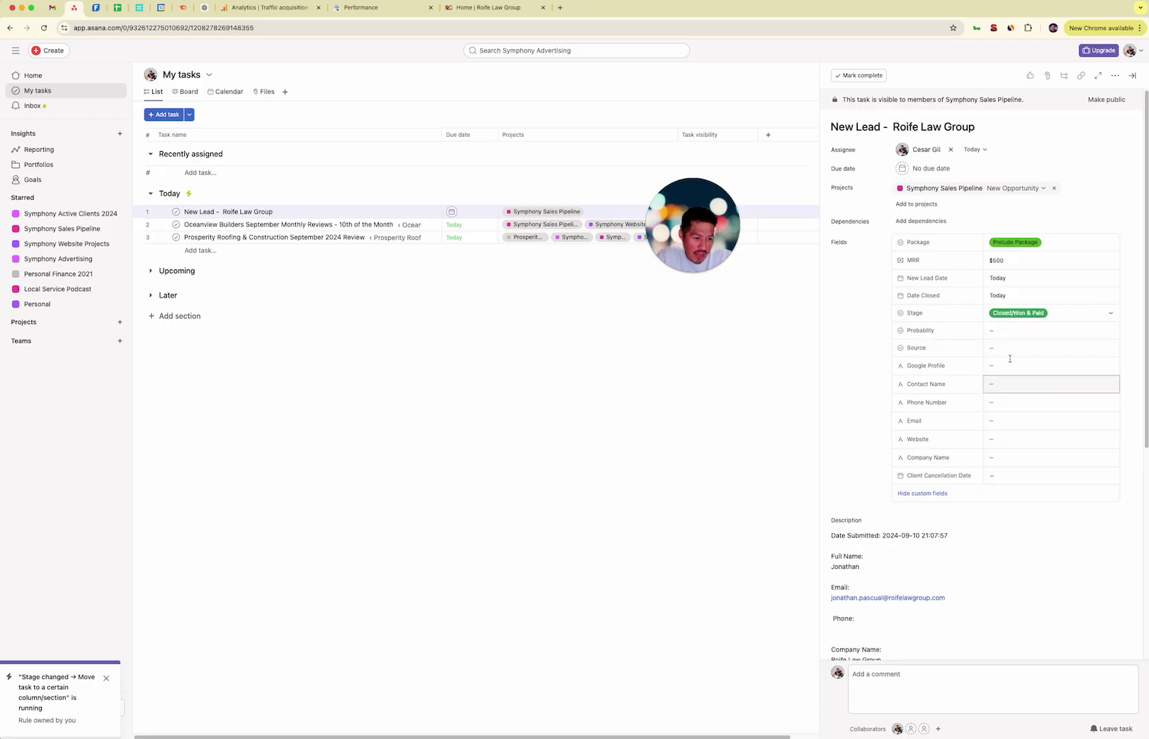
pyautogui.click(1024, 313)
pyautogui.click(1029, 407)
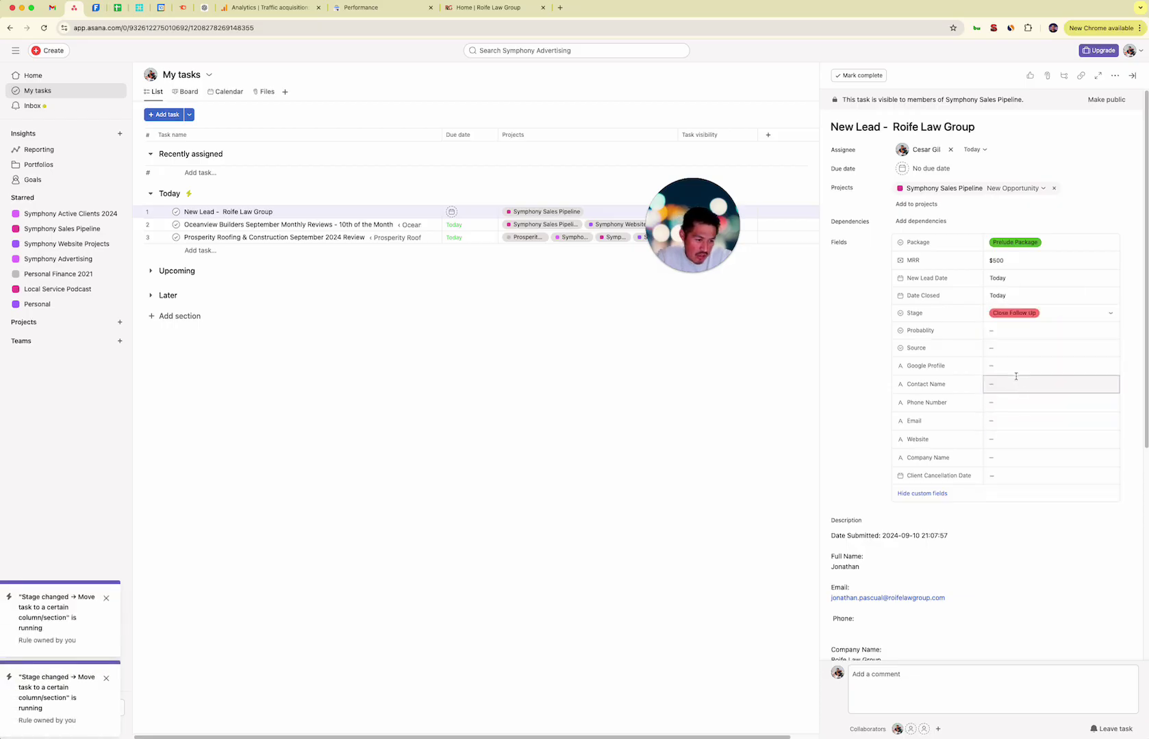
pyautogui.click(1025, 313)
pyautogui.click(1027, 443)
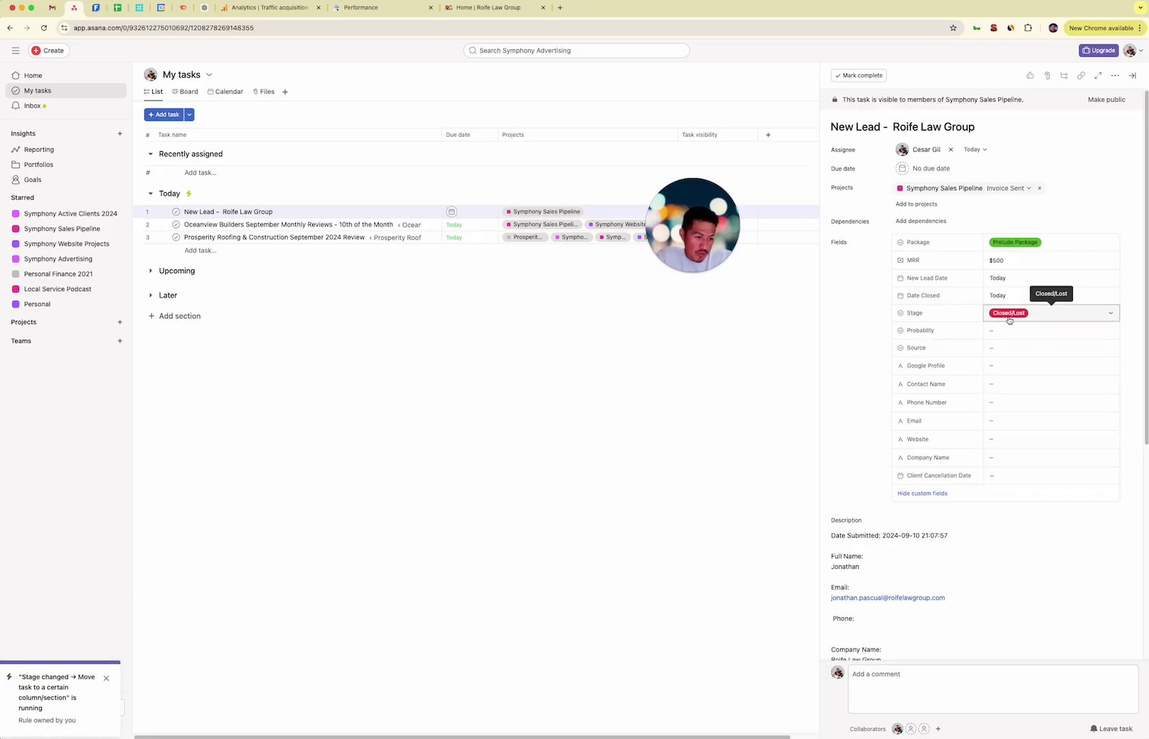
# Set the lead's Stage to Closed/Won & Paid and its Probability to 100%.
pyautogui.click(1008, 314)
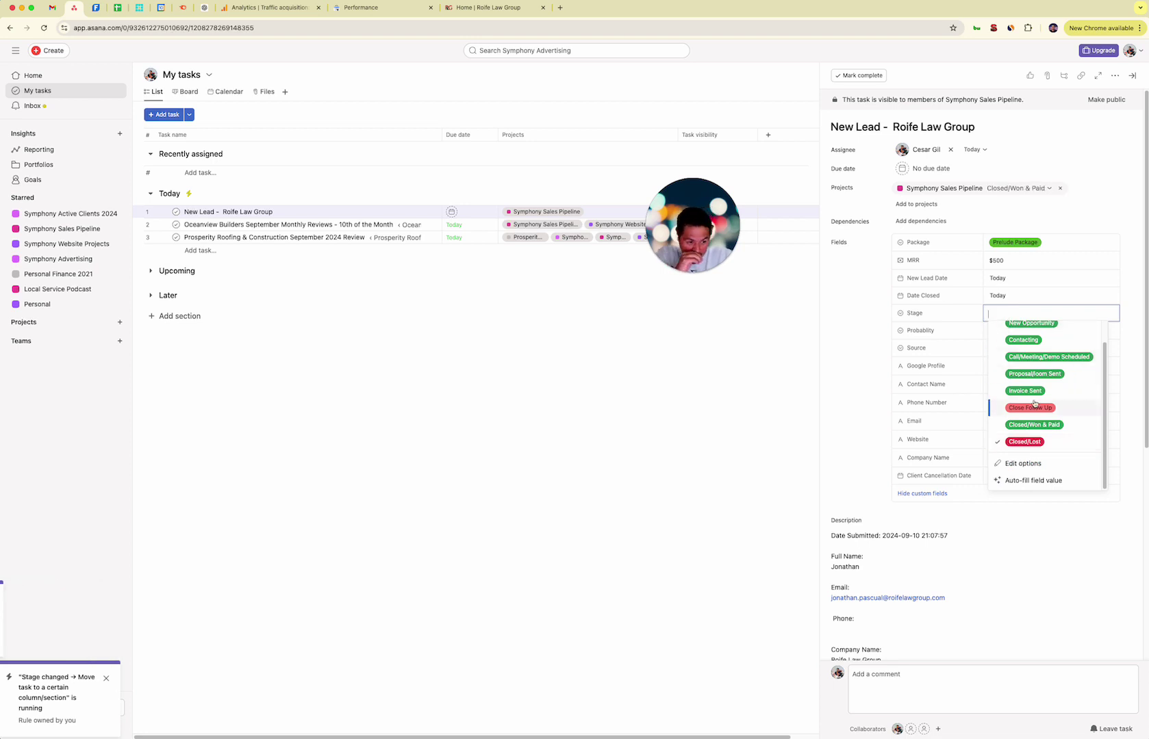
pyautogui.click(1034, 424)
pyautogui.click(1001, 331)
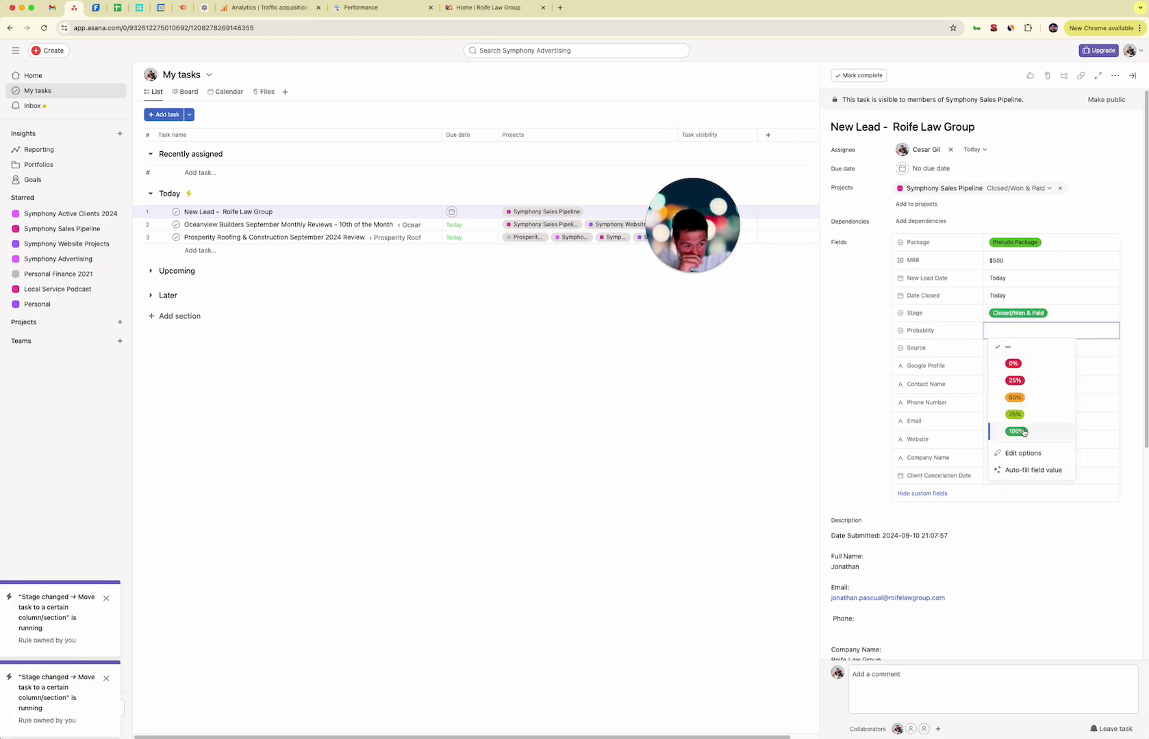
pyautogui.click(1015, 432)
# Set the lead's Source to Tik Tok.
pyautogui.click(1019, 349)
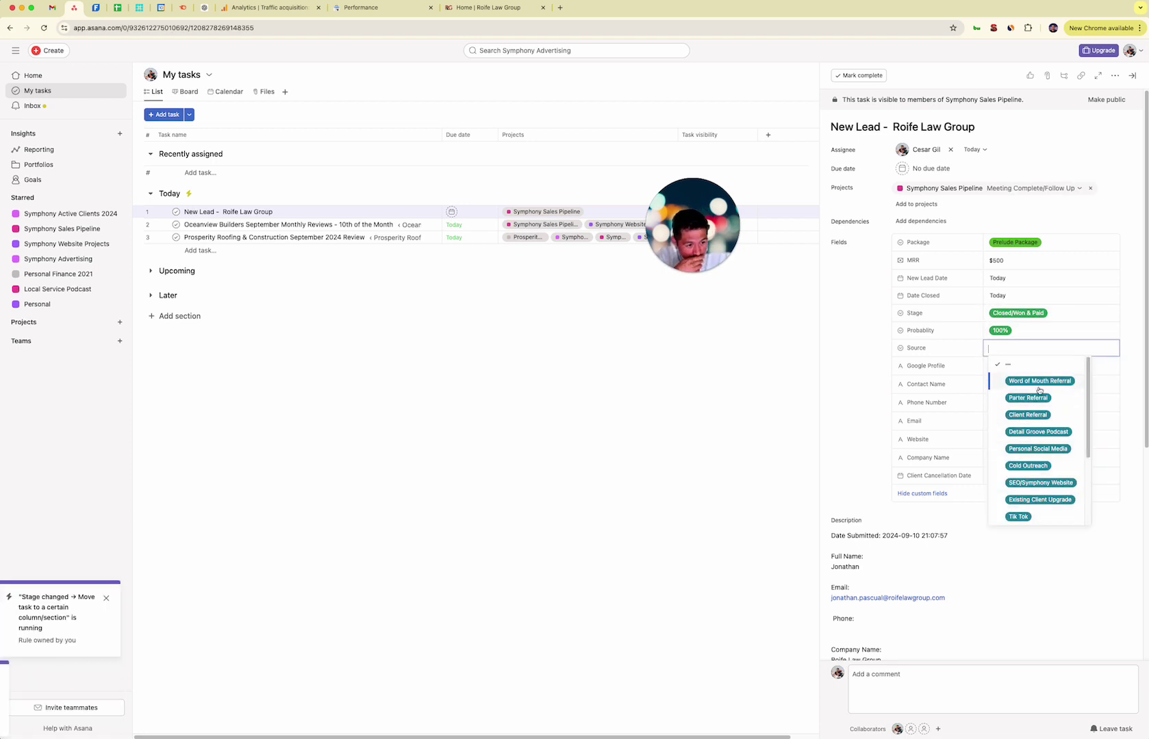
pyautogui.click(1025, 380)
pyautogui.click(1027, 349)
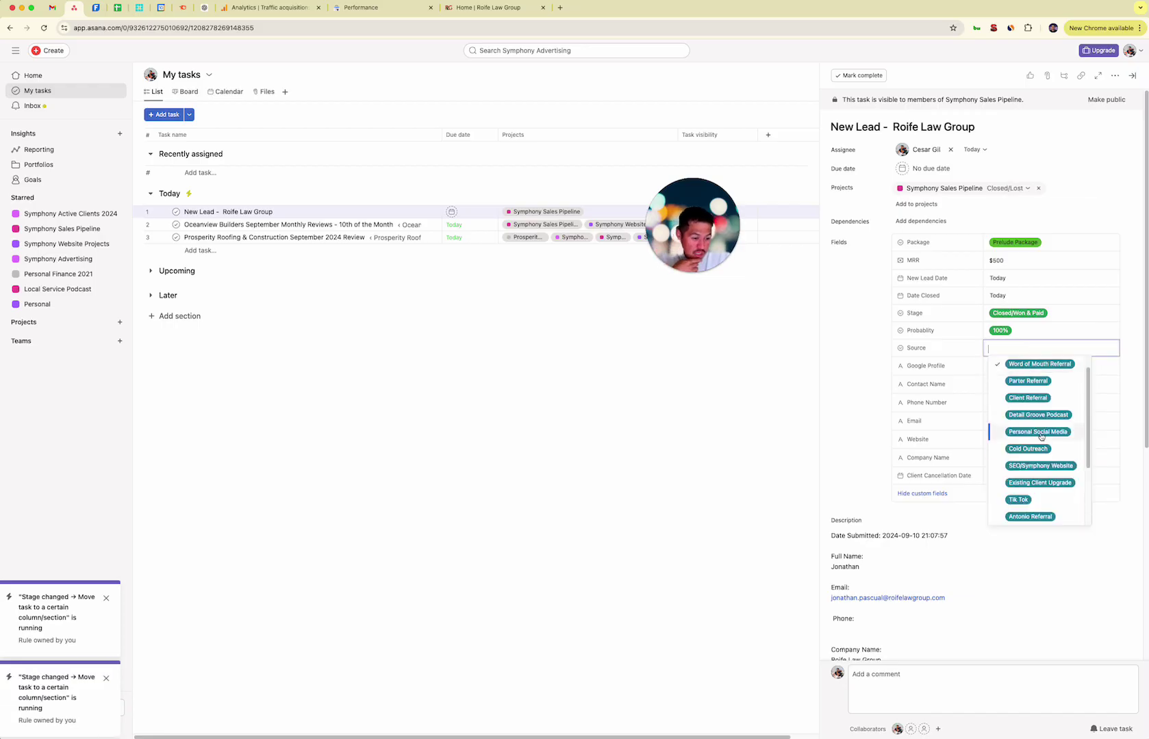
pyautogui.scroll(-1, 1037, 438)
pyautogui.click(1029, 483)
# Search Google for "roife law group" in a new browser tab to find the listing for the Google Profile field.
pyautogui.click(1009, 366)
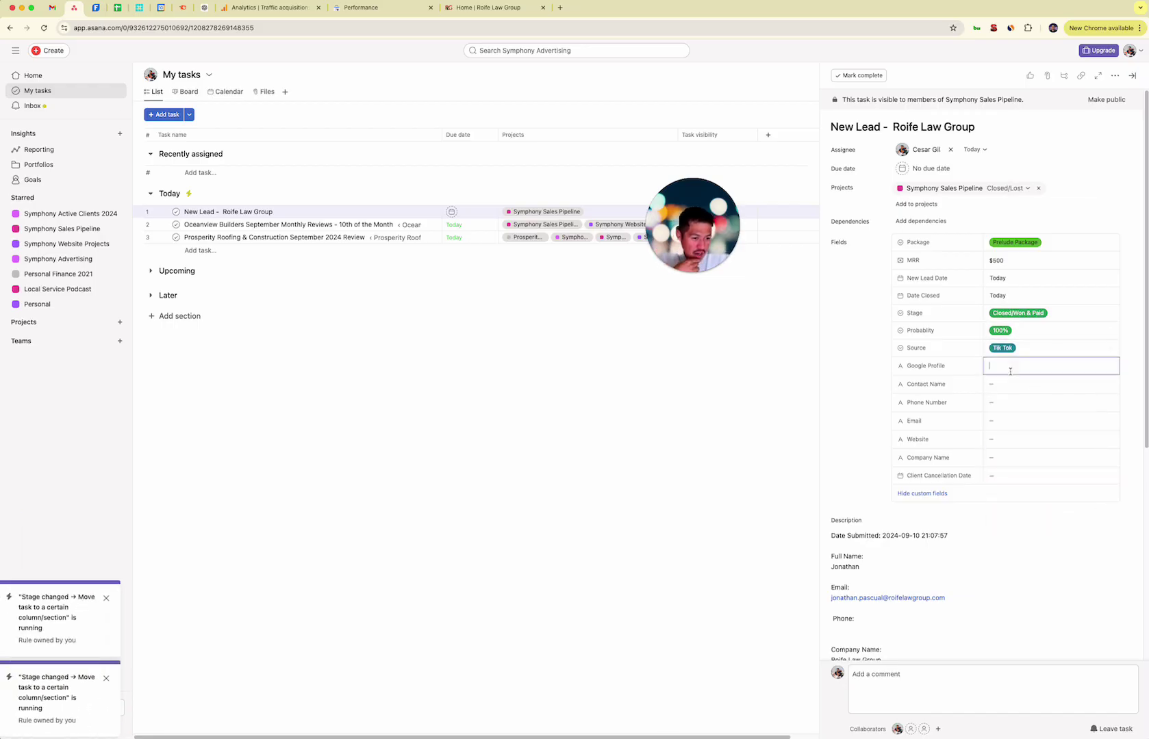
pyautogui.click(510, 9)
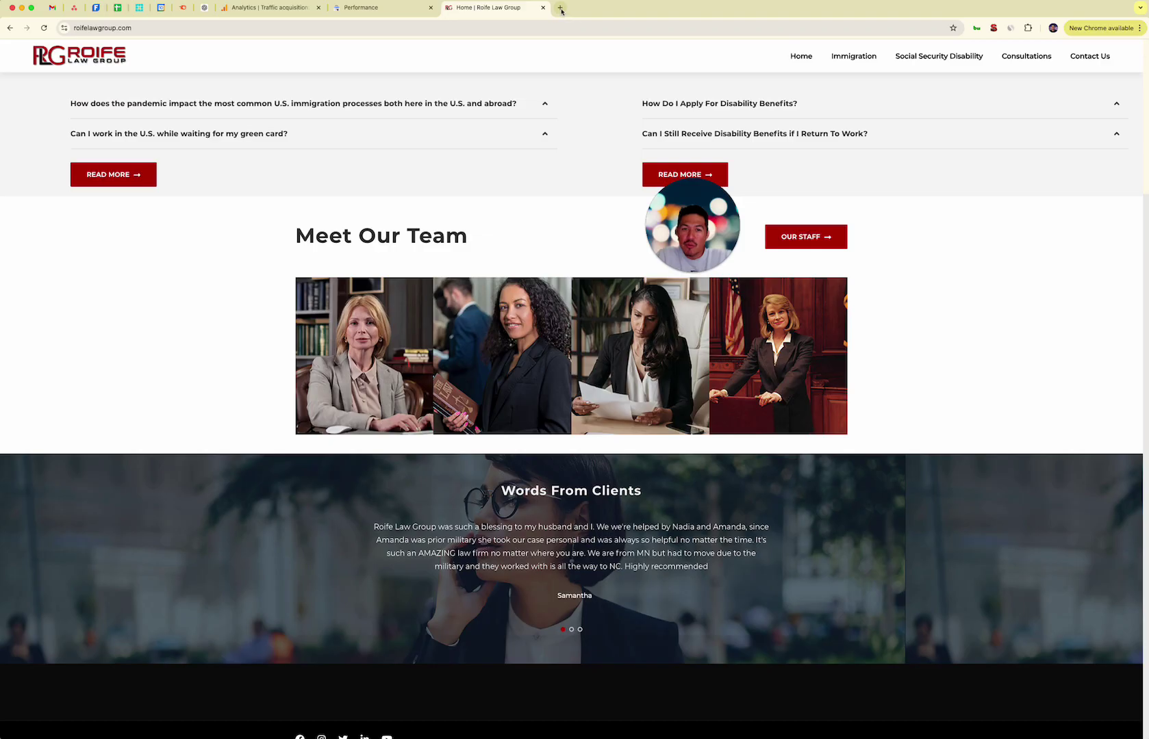
pyautogui.click(560, 8)
pyautogui.write('rofif')
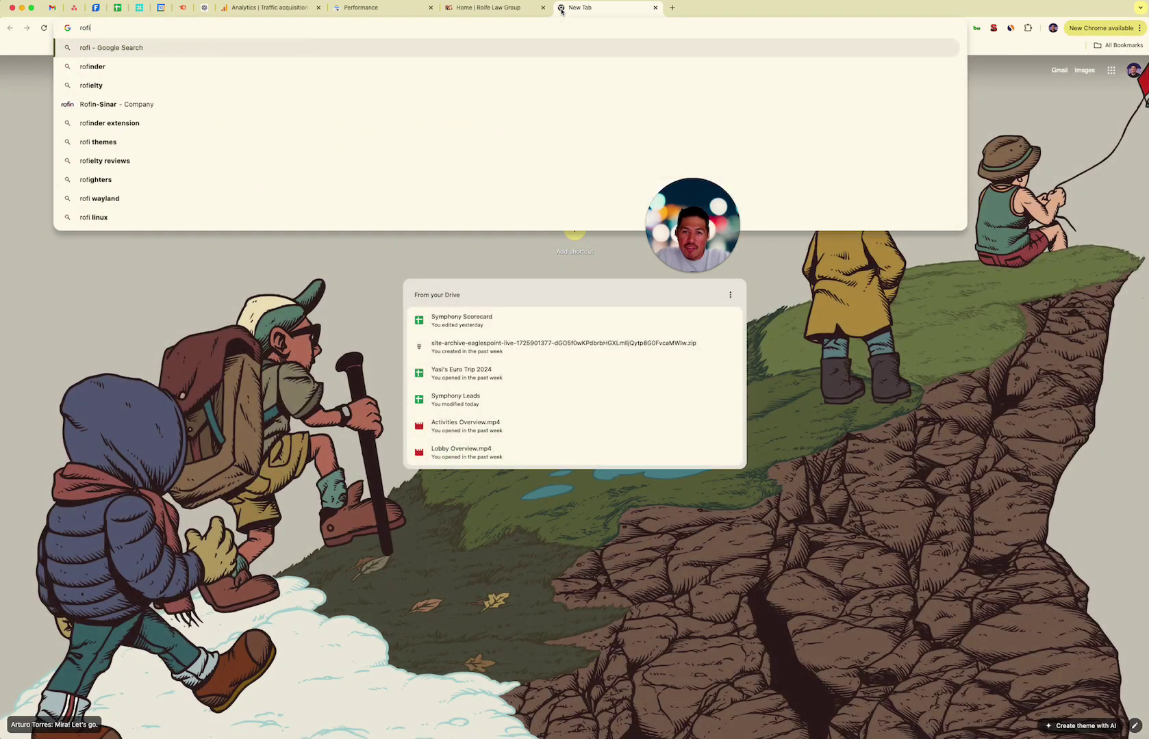
pyautogui.press('BackSpace')
pyautogui.press('BackSpace')
pyautogui.press('BackSpace')
pyautogui.write('ife ')
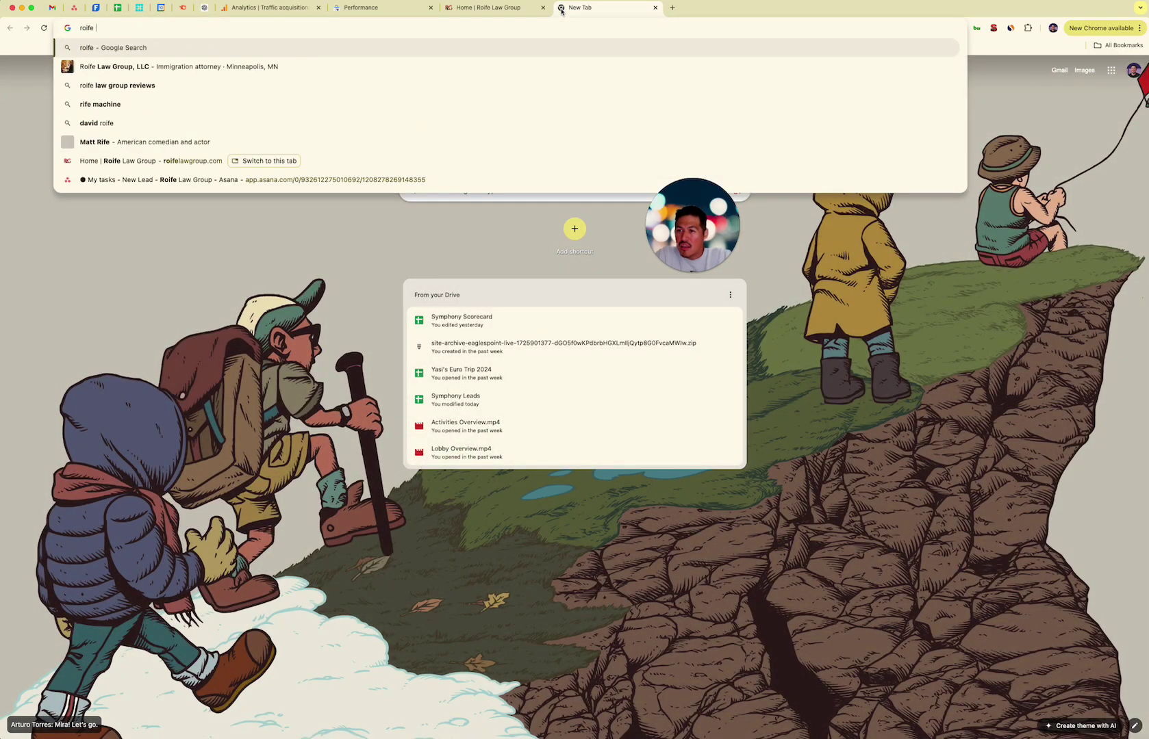
pyautogui.write('law group')
pyautogui.press('Return')
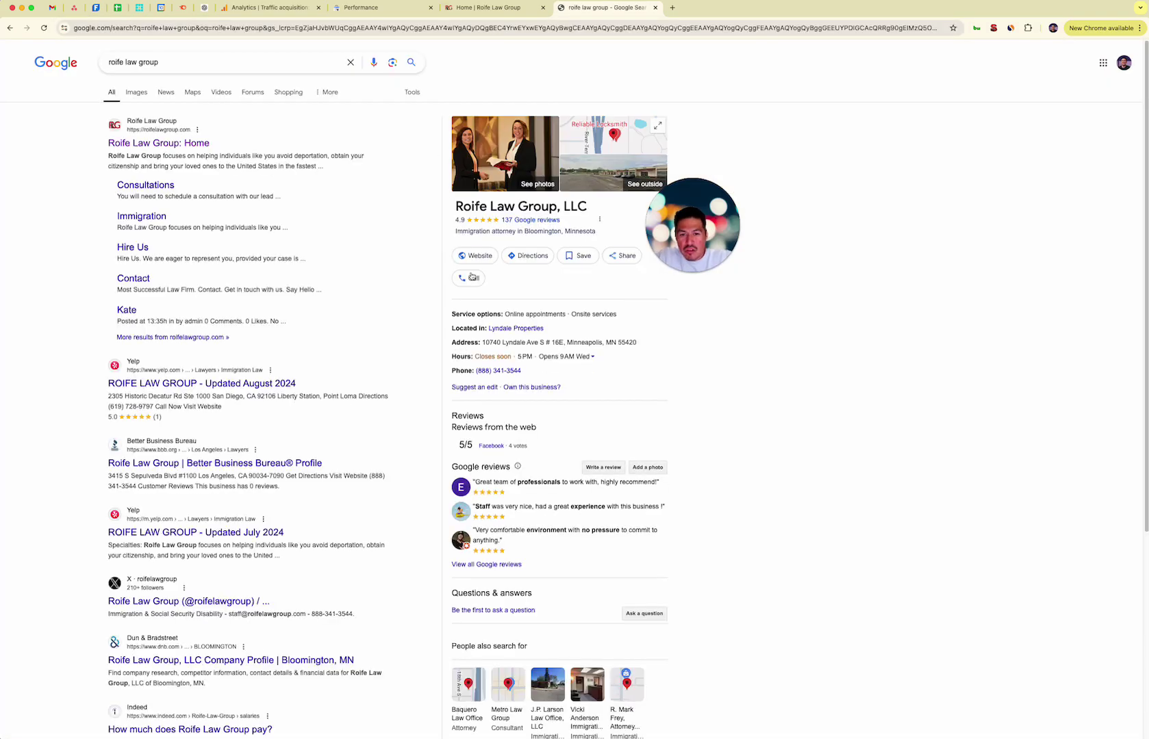
# Open the firm's website from the search results in a new tab, and copy the share link of its Google Maps listing.
pyautogui.rightClick(463, 261)
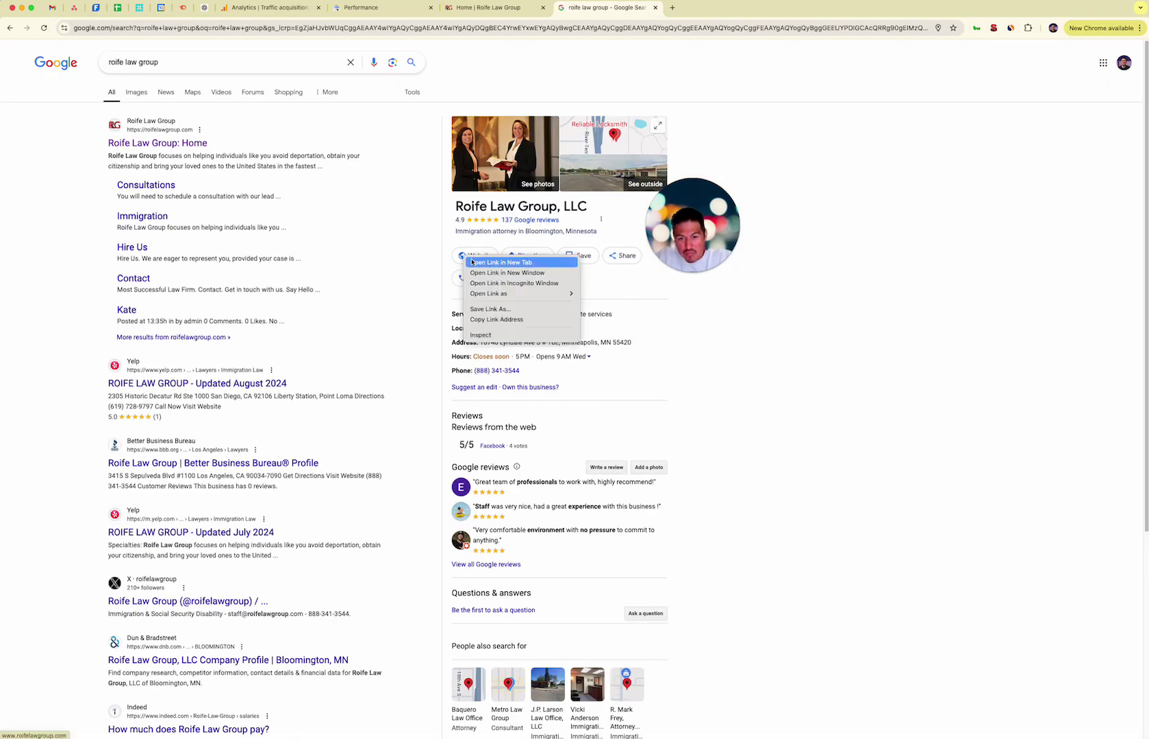
pyautogui.click(483, 263)
pyautogui.click(655, 132)
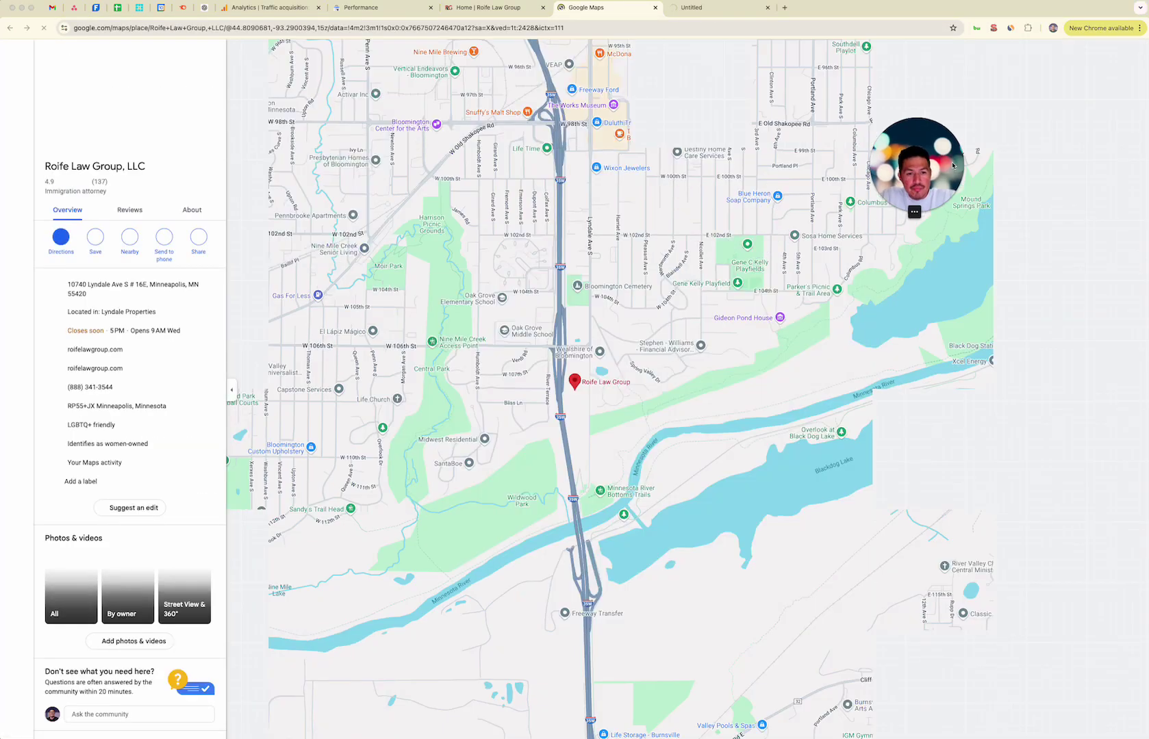
pyautogui.click(196, 248)
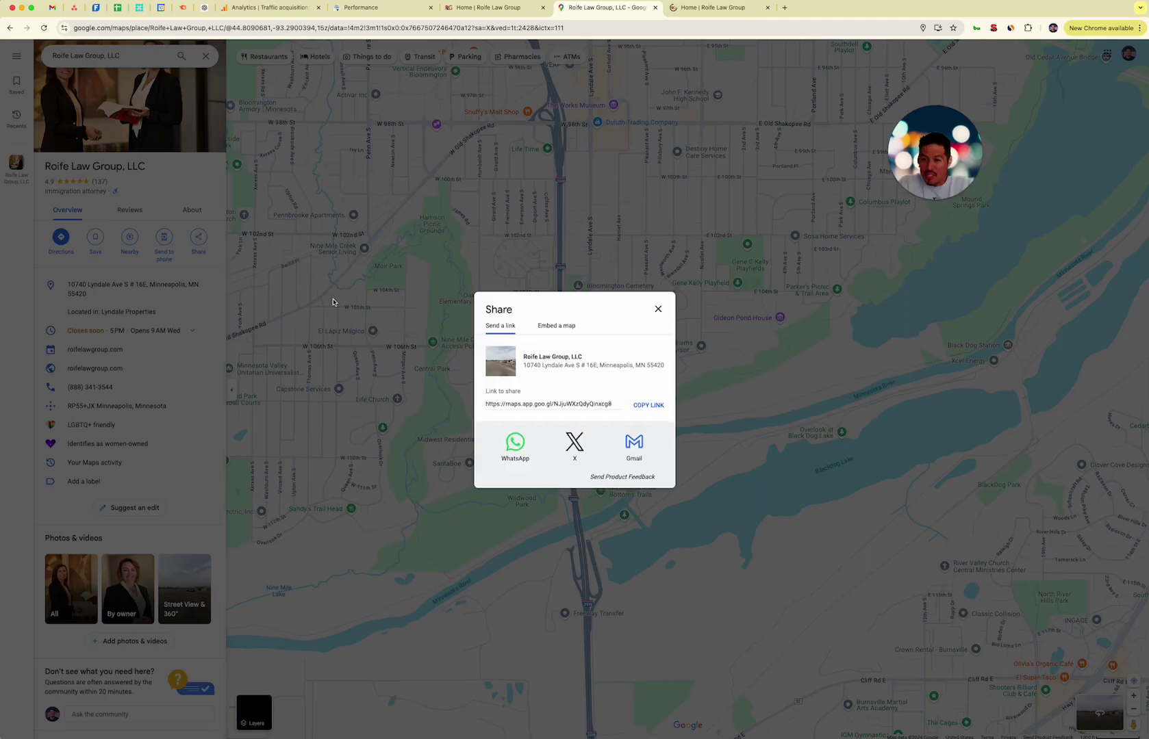
pyautogui.click(642, 406)
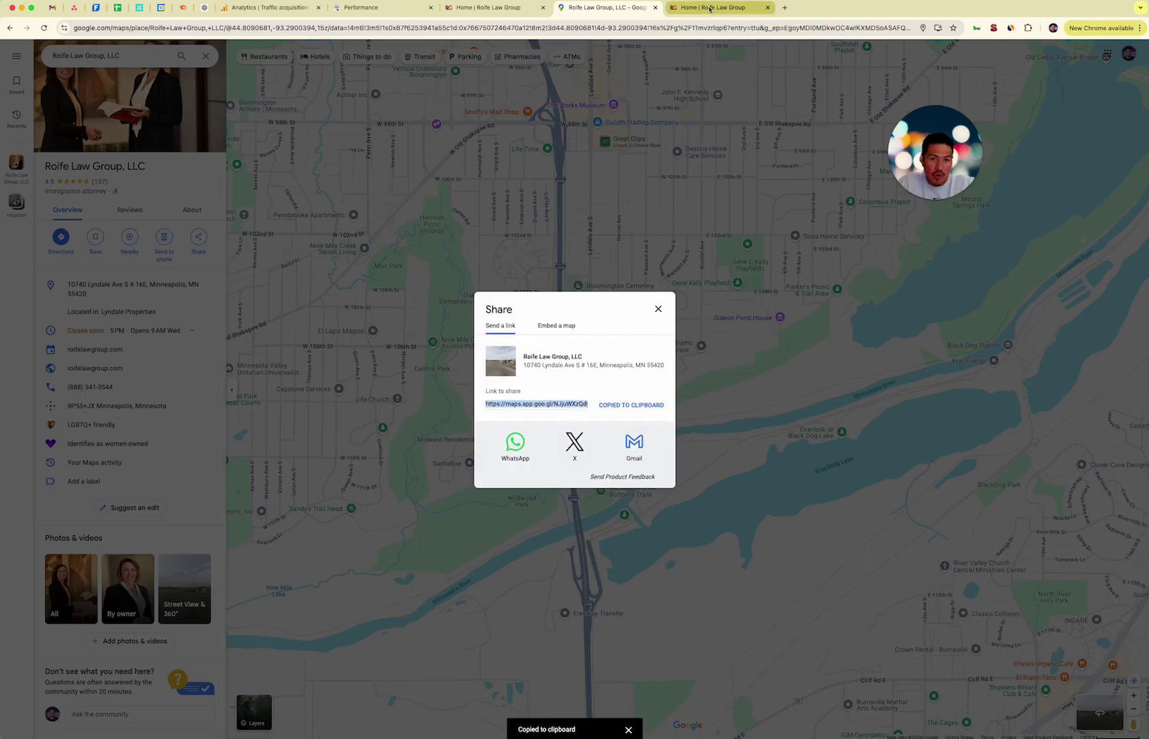
# Switch back to the Asana task and paste the copied Google Maps link into the Google Profile field.
pyautogui.click(385, 10)
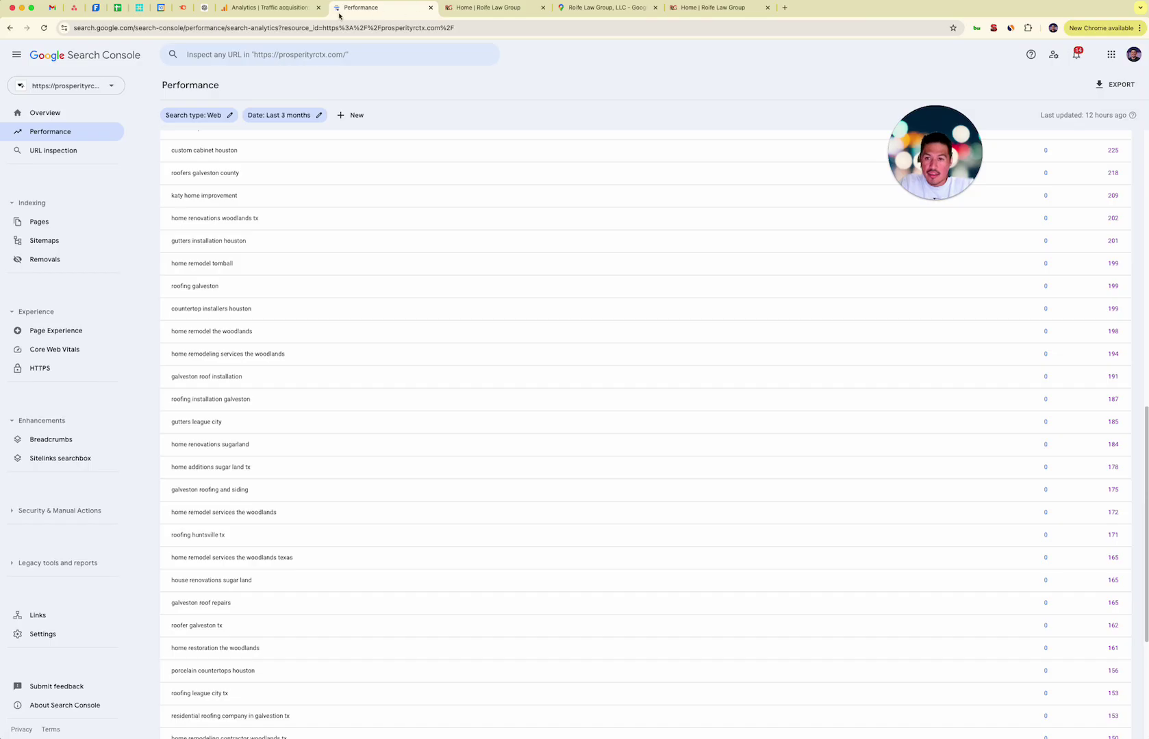
pyautogui.click(74, 7)
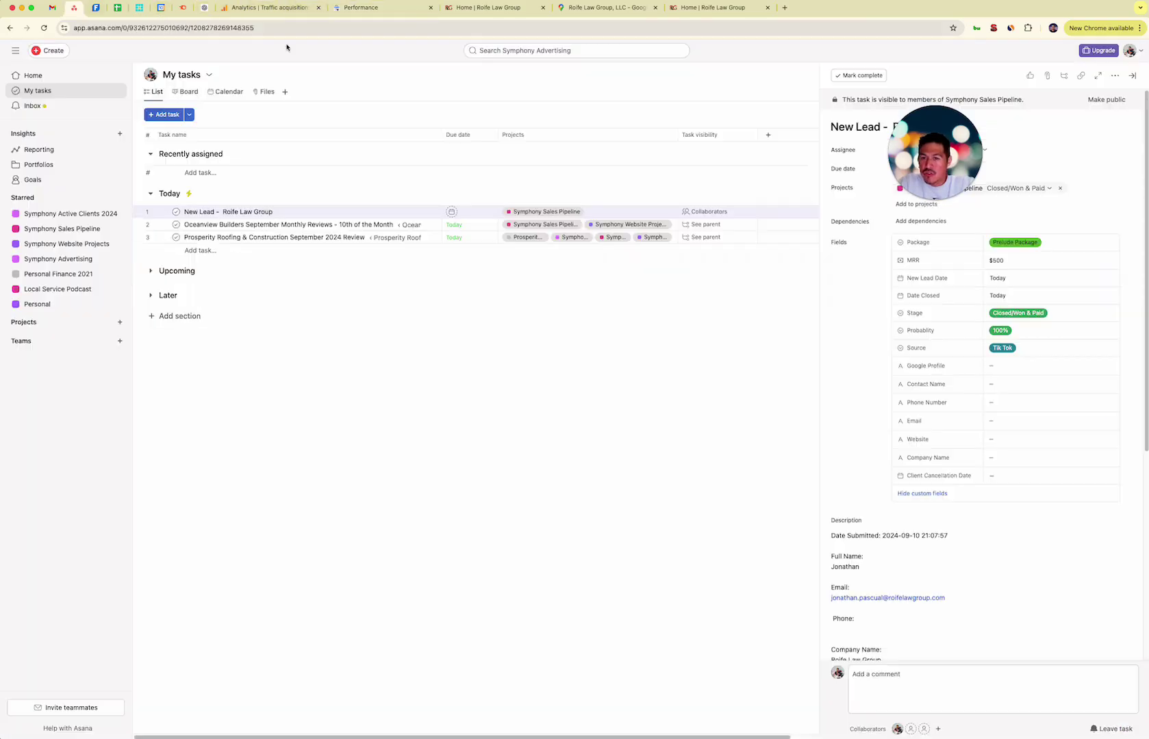
pyautogui.click(1011, 366)
pyautogui.press('super+v')
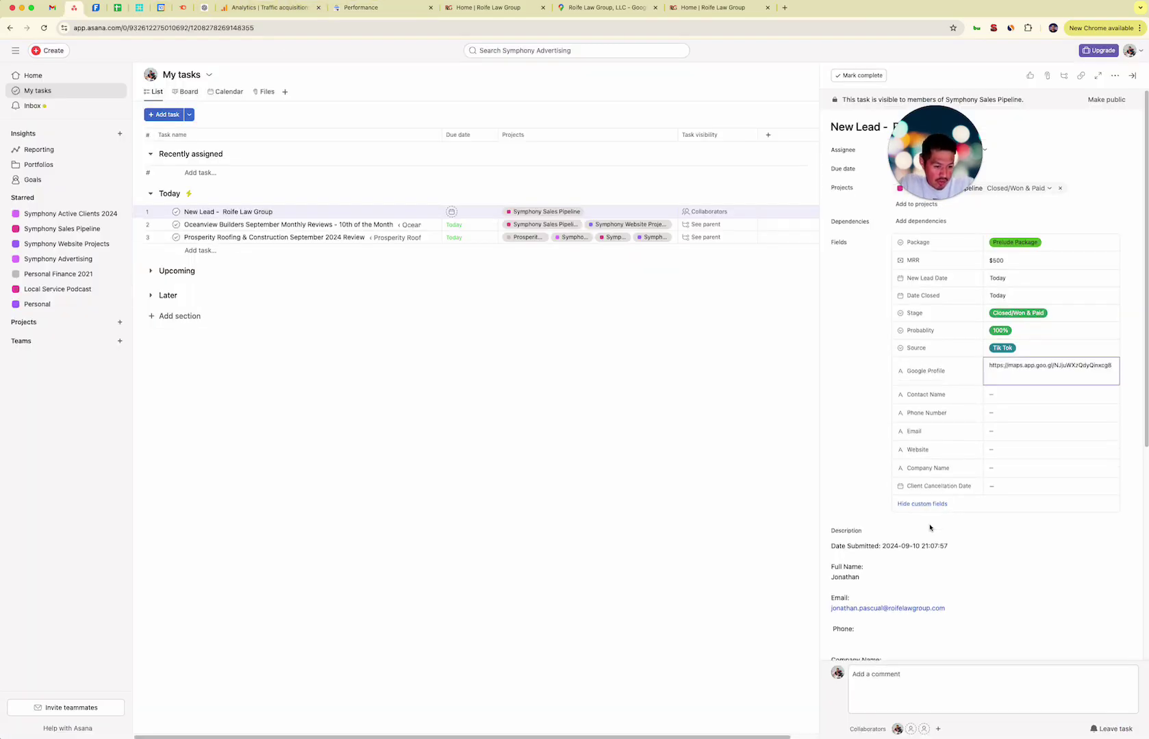
# Copy the contact's name from the task description into the Contact Name field.
pyautogui.scroll(-2, 890, 538)
pyautogui.doubleClick(846, 514)
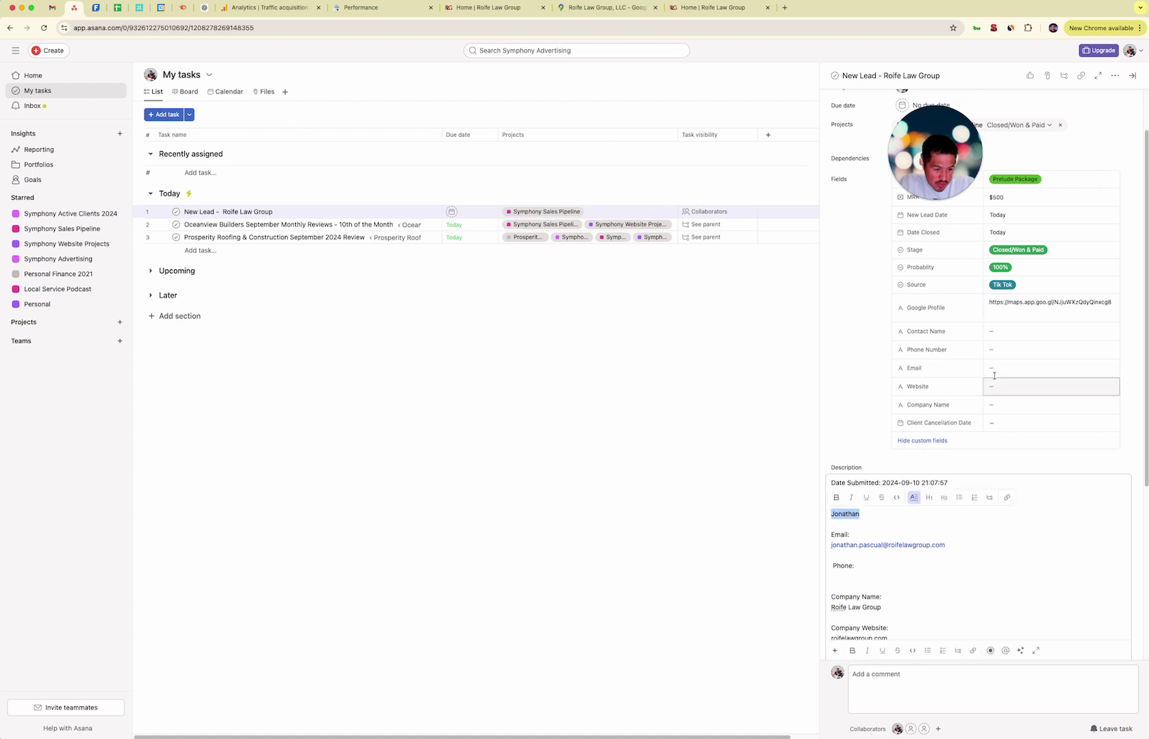
pyautogui.click(1003, 328)
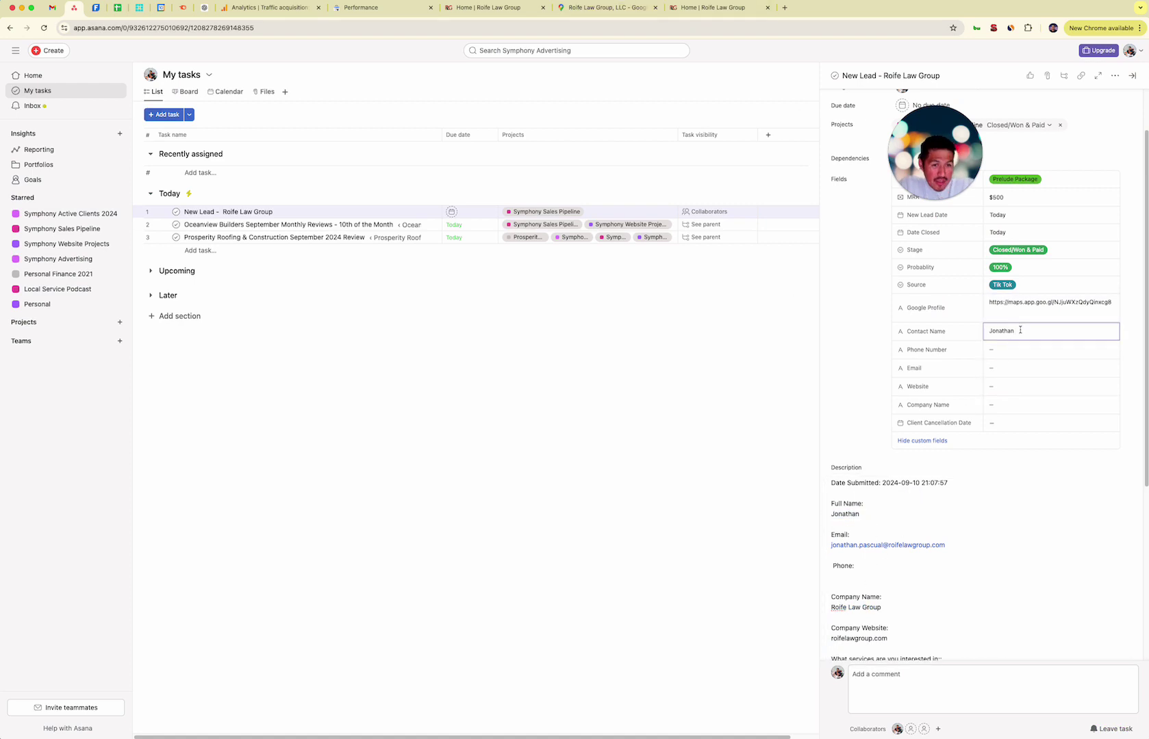
# Examine the firm's home page down to its footer and its Google Maps listing, and return to the Asana task.
pyautogui.click(708, 8)
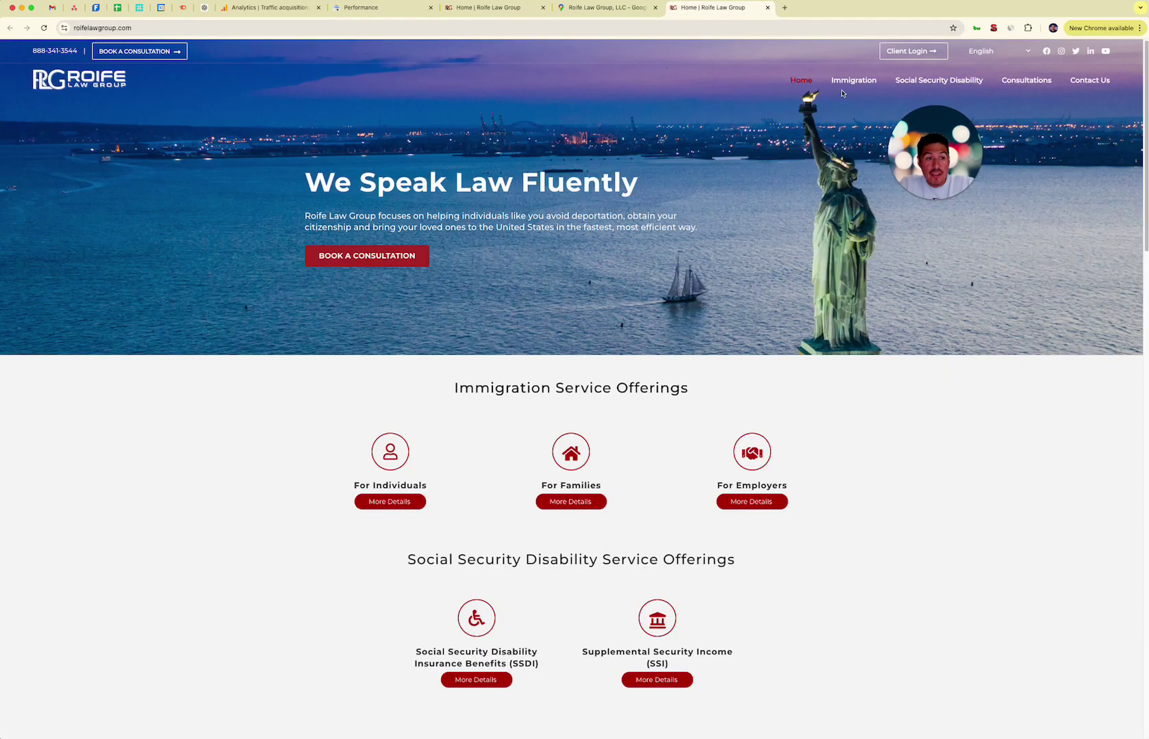
pyautogui.scroll(-20, 683, 175)
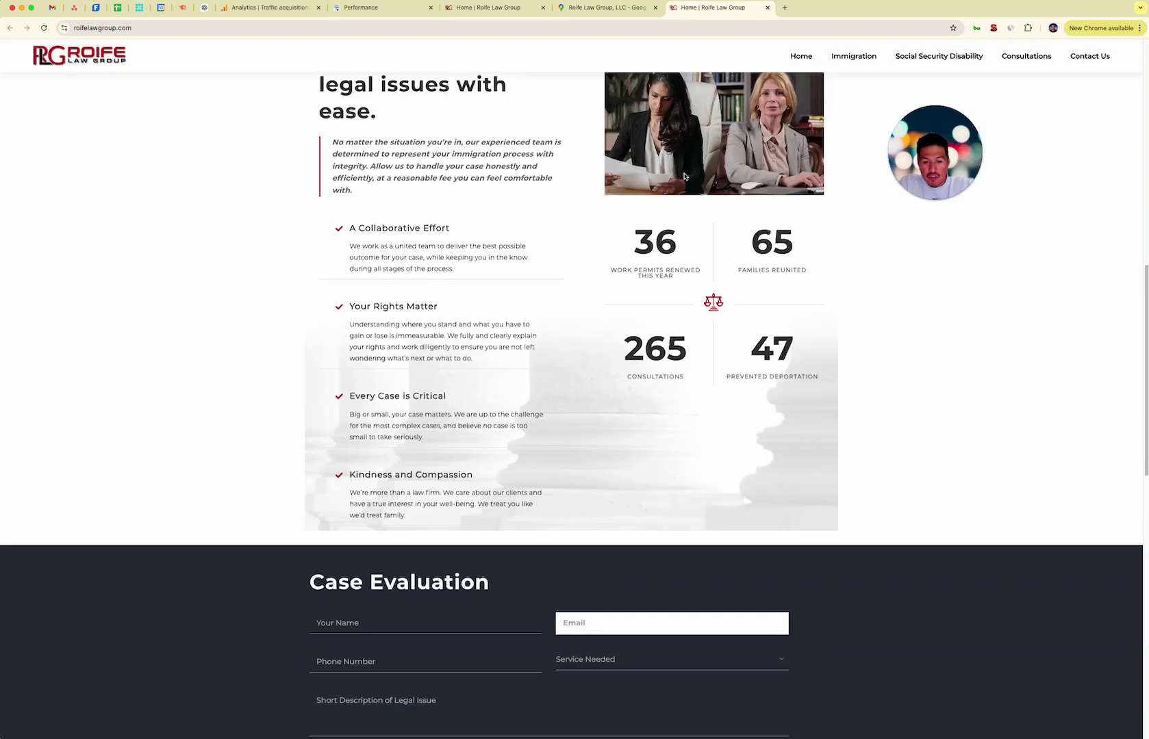
pyautogui.scroll(-1, 696, 194)
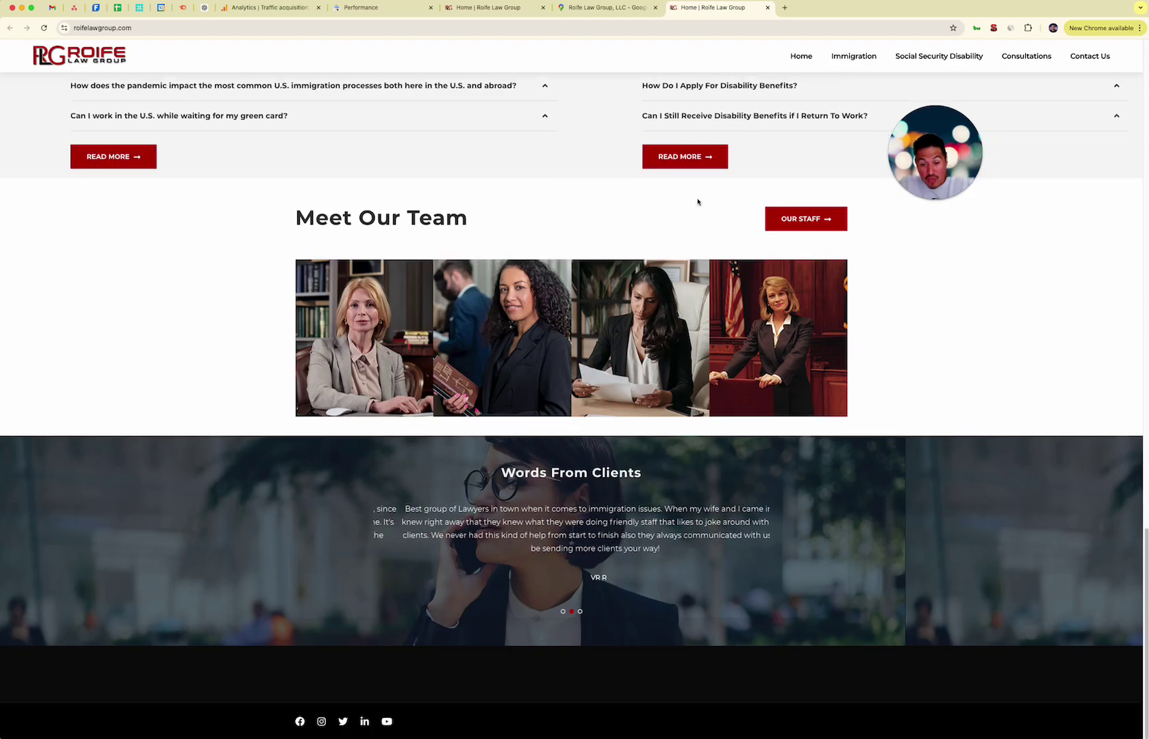
pyautogui.scroll(20, 698, 200)
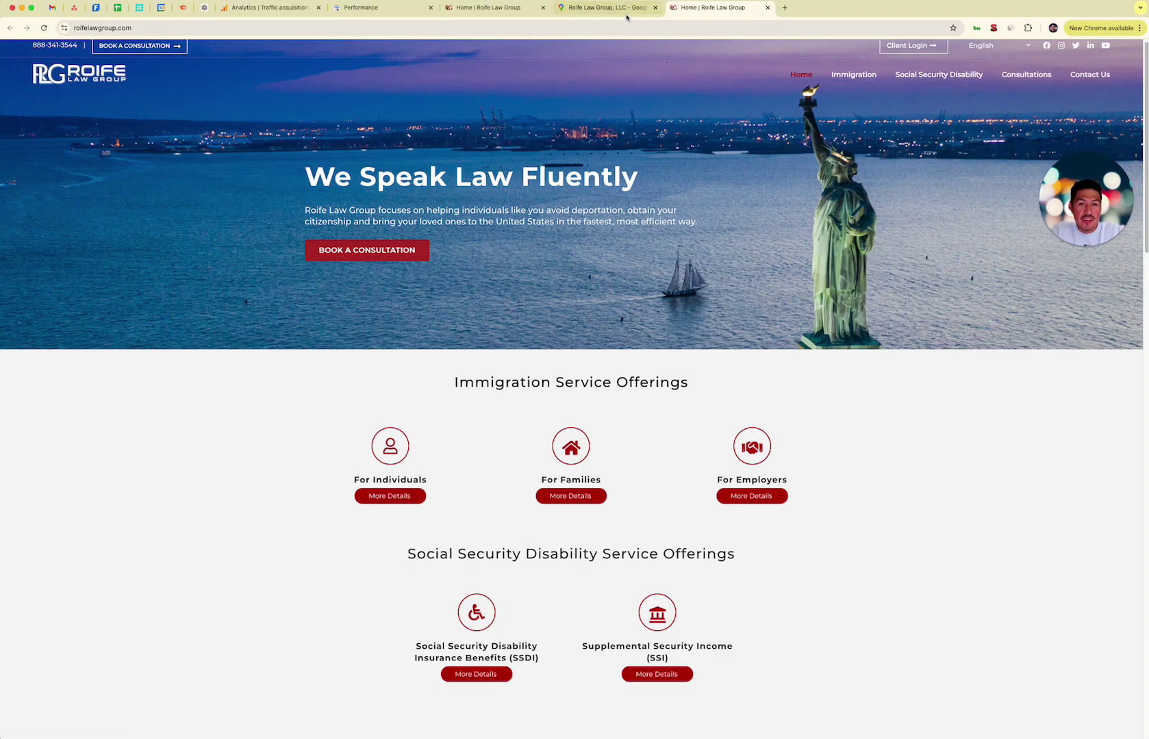
pyautogui.click(565, 8)
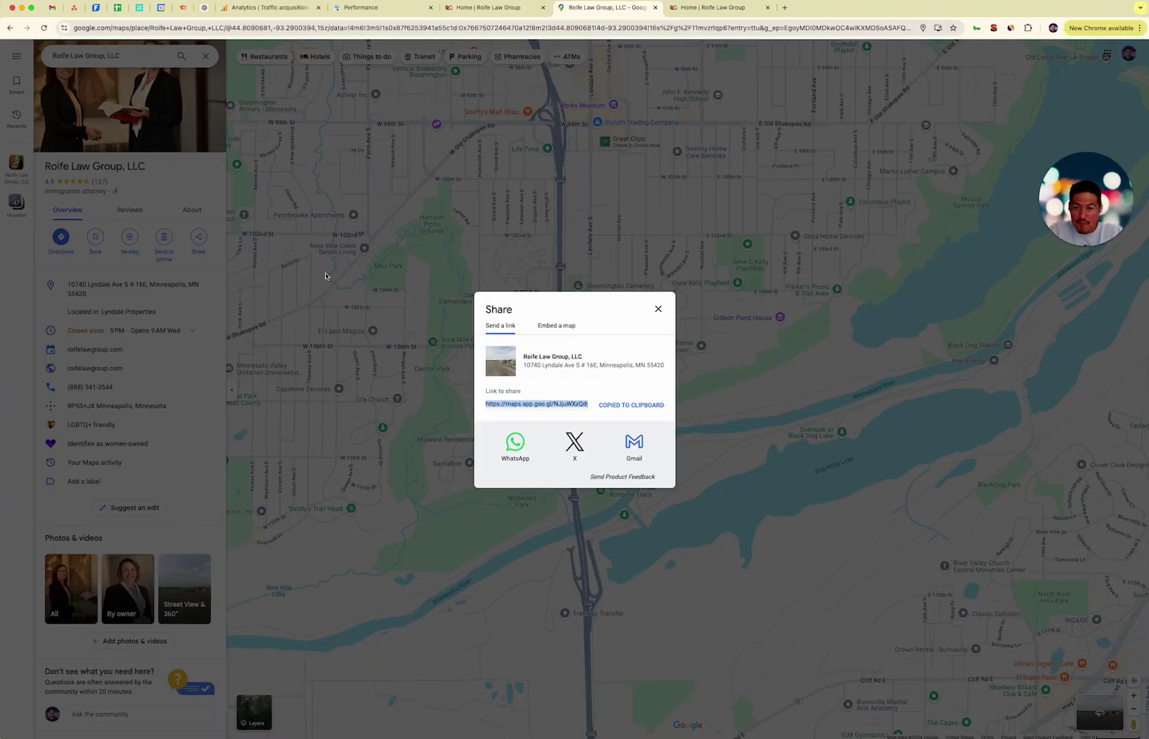
pyautogui.click(458, 13)
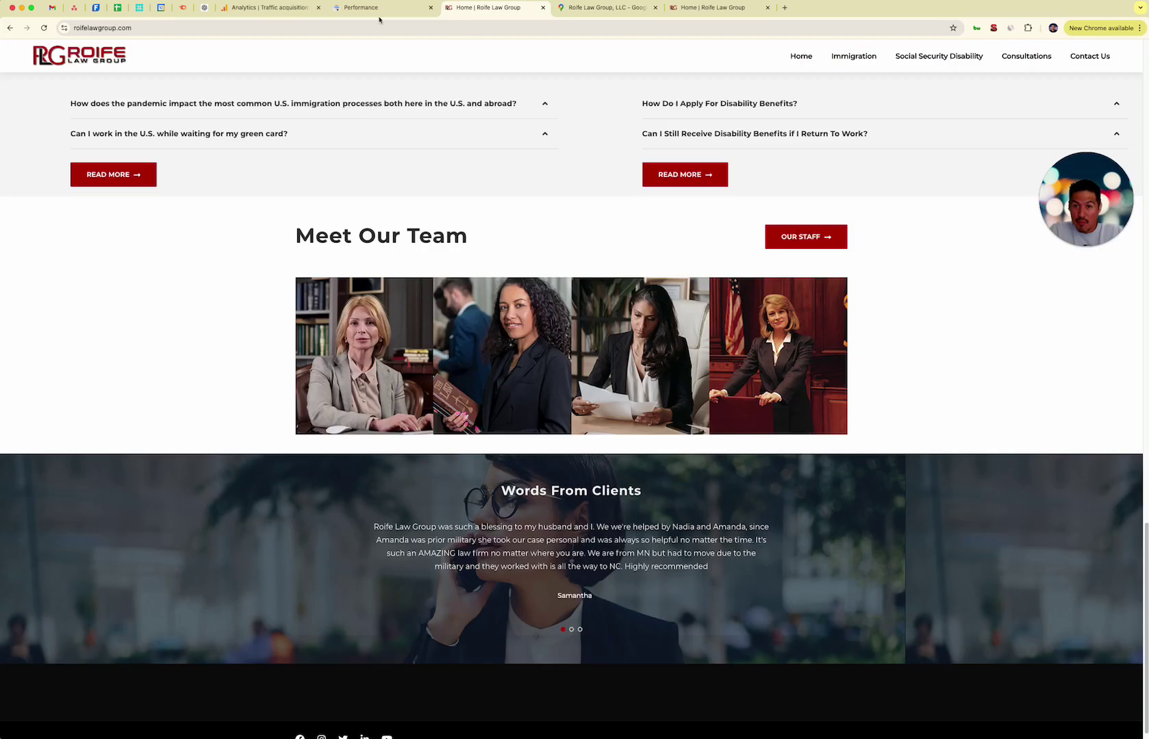
pyautogui.click(74, 8)
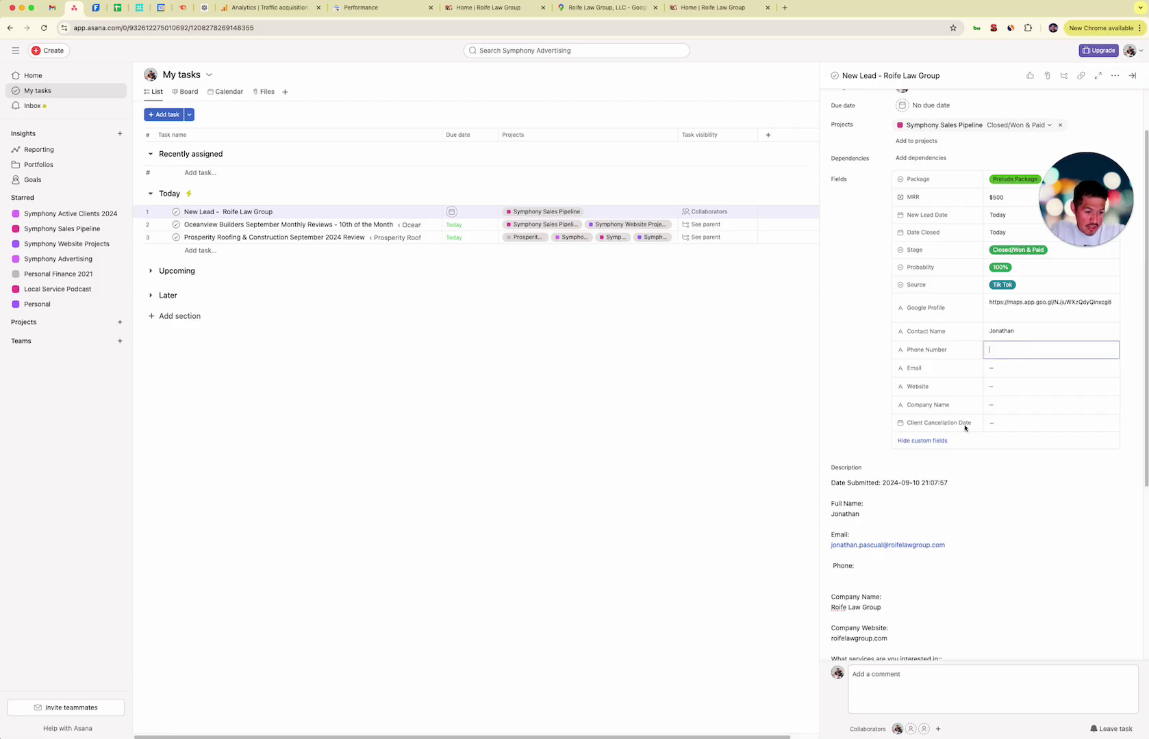
# Copy the contact's e-mail address from the task description into the Email field, leaving Phone Number empty.
pyautogui.click(1017, 350)
pyautogui.scroll(1, 1015, 365)
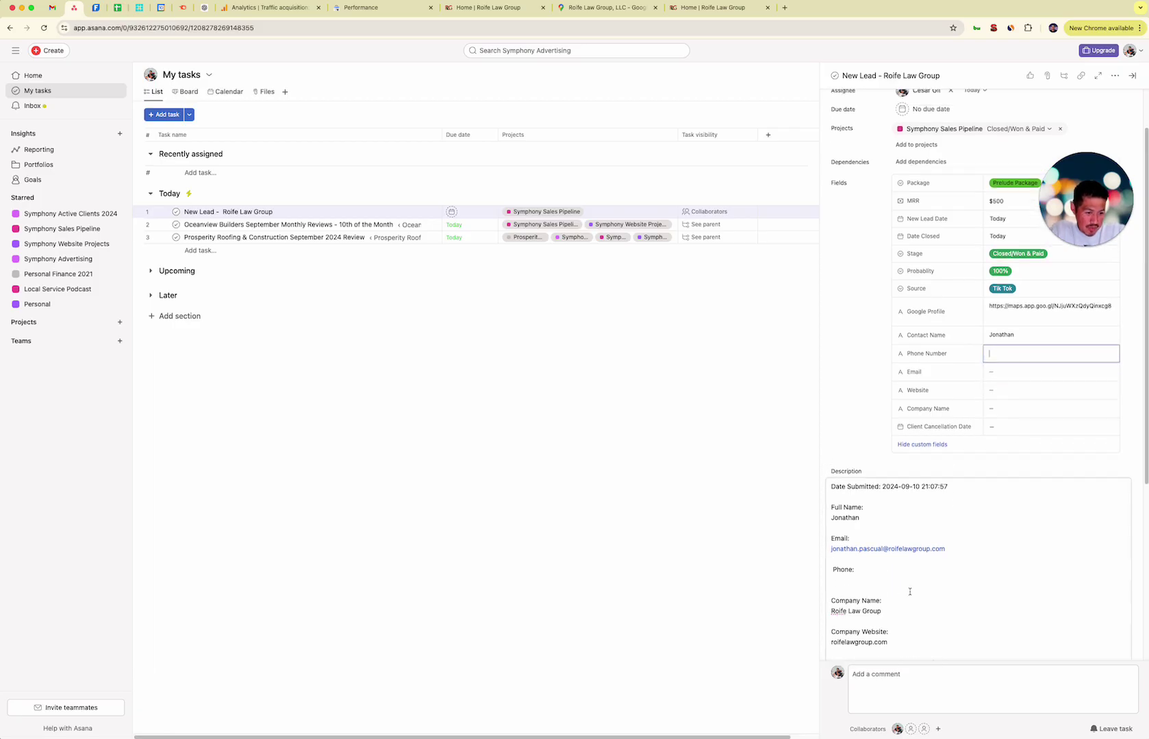
pyautogui.moveTo(953, 548); pyautogui.dragTo(828, 550)
pyautogui.press('super+c')
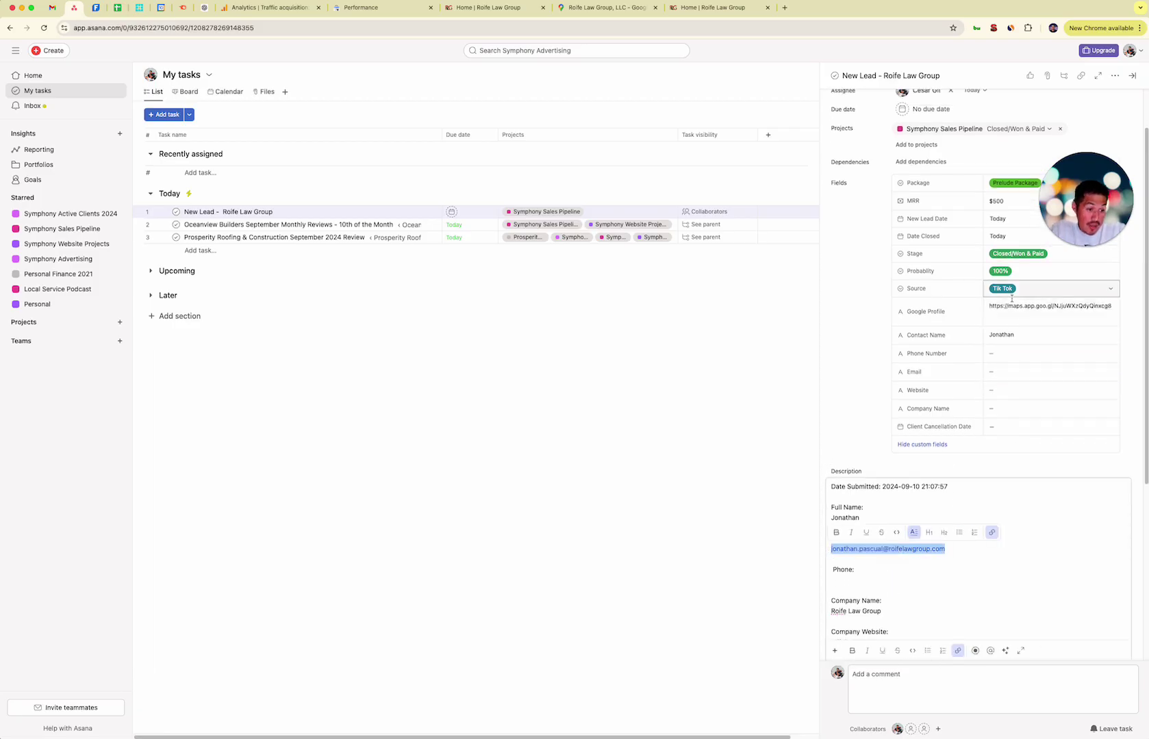
pyautogui.click(1027, 371)
pyautogui.press('super+v')
pyautogui.scroll(-1, 958, 356)
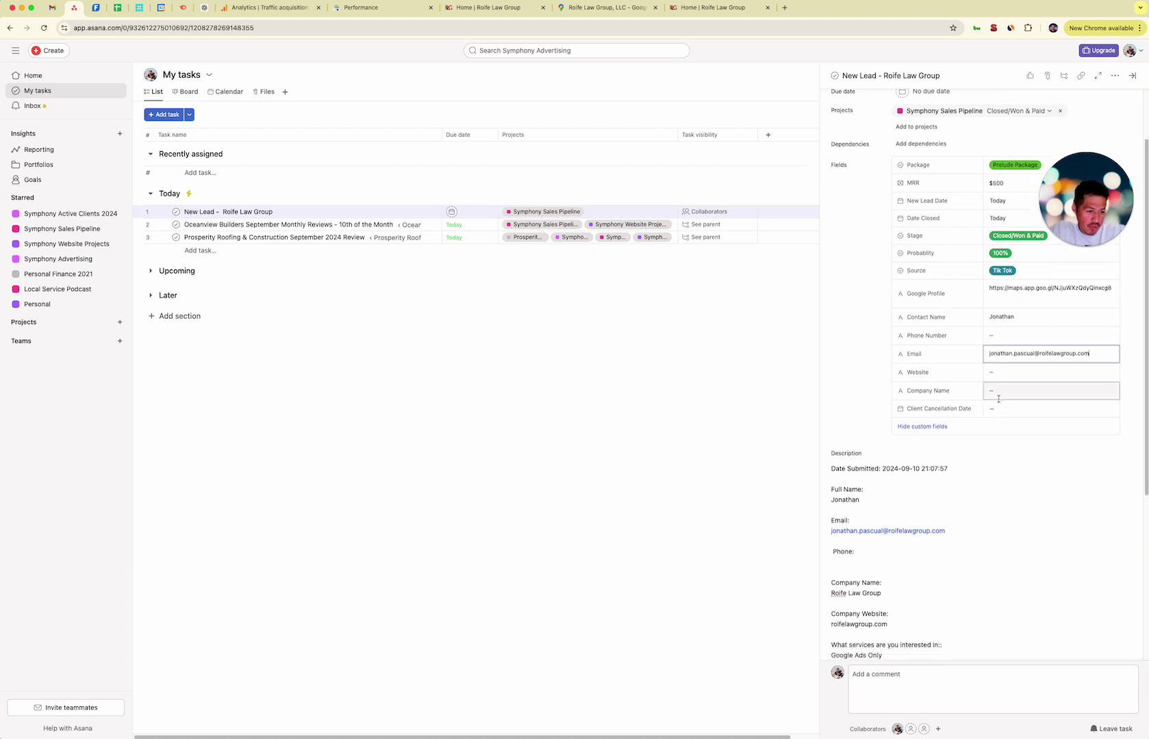
pyautogui.scroll(-1, 972, 404)
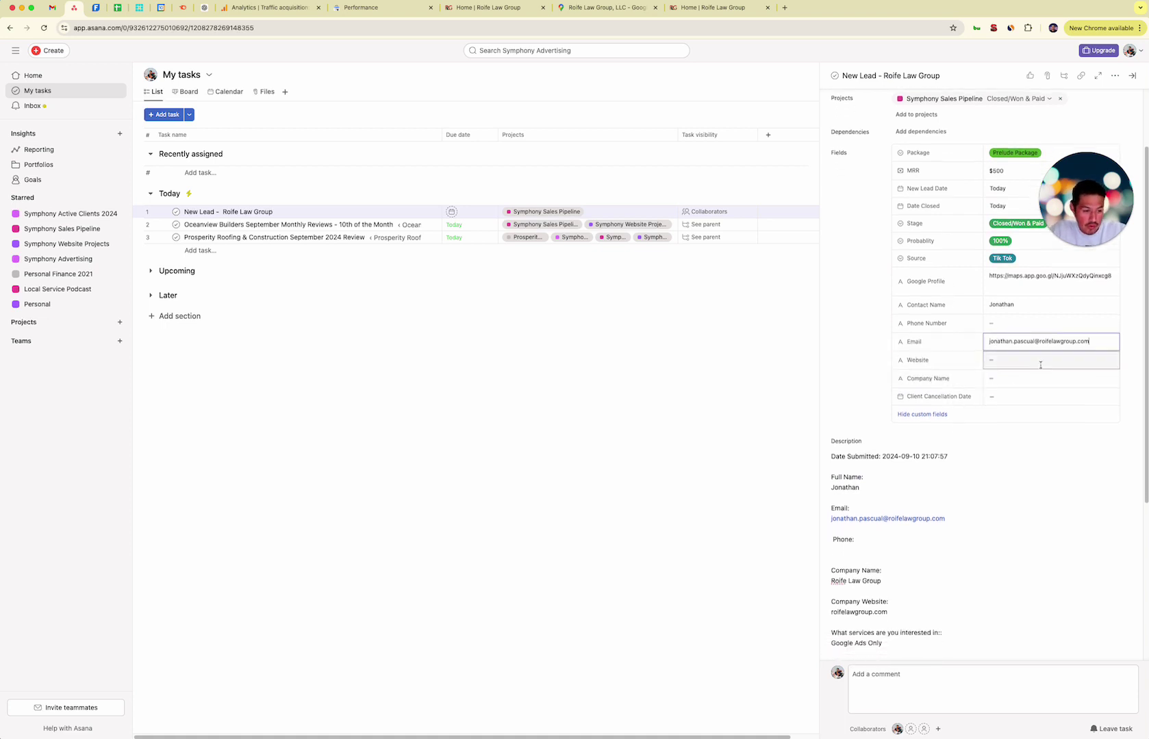
pyautogui.click(712, 7)
pyautogui.click(589, 26)
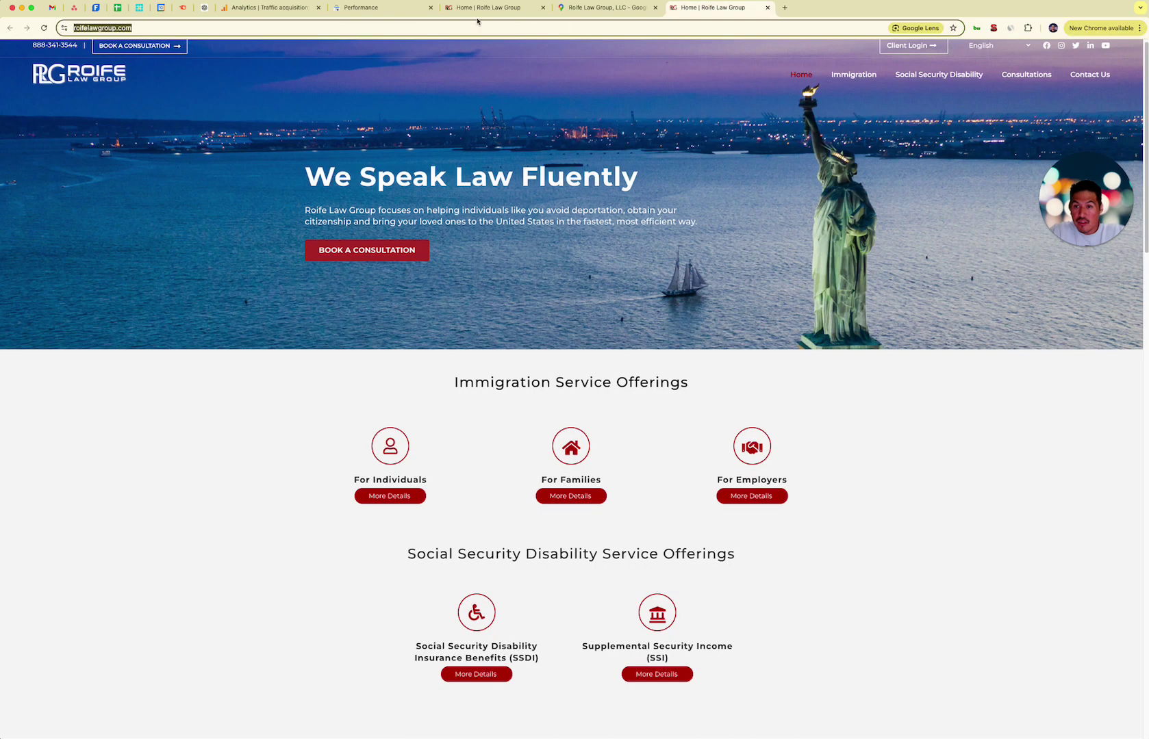
pyautogui.click(74, 7)
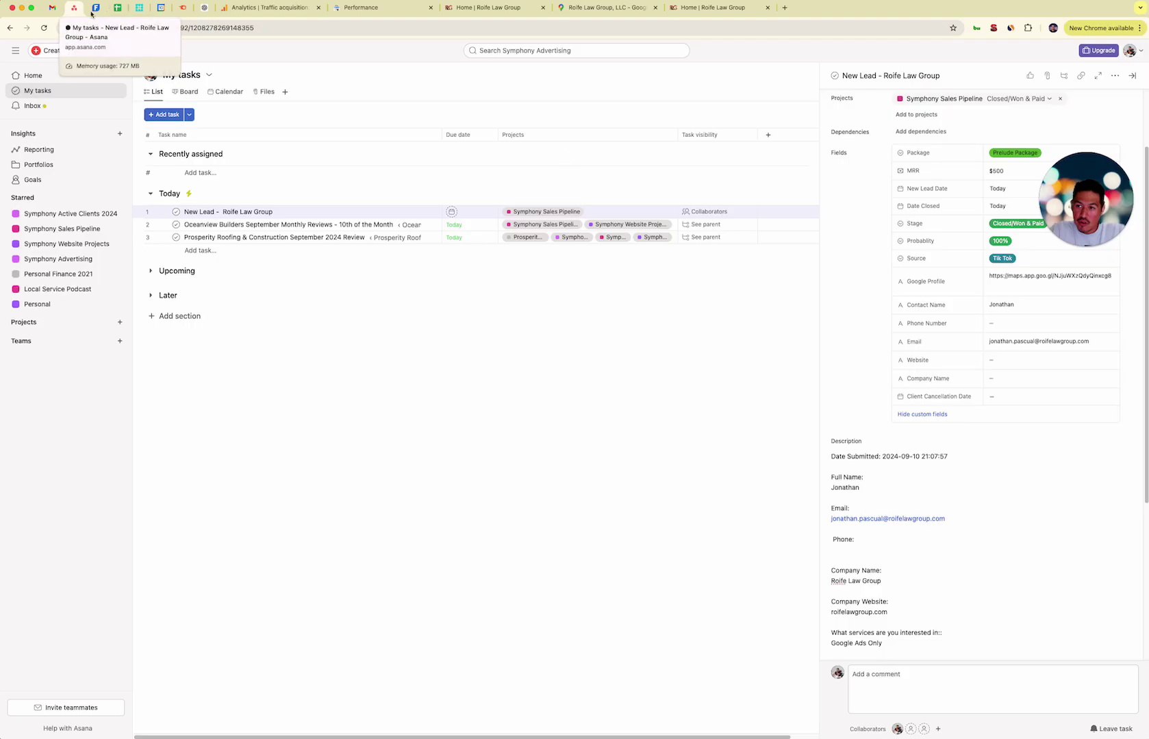
pyautogui.click(1022, 359)
pyautogui.press('super+v')
# Copy "Roife Law Group" from the task description into the Company Name field.
pyautogui.click(1016, 376)
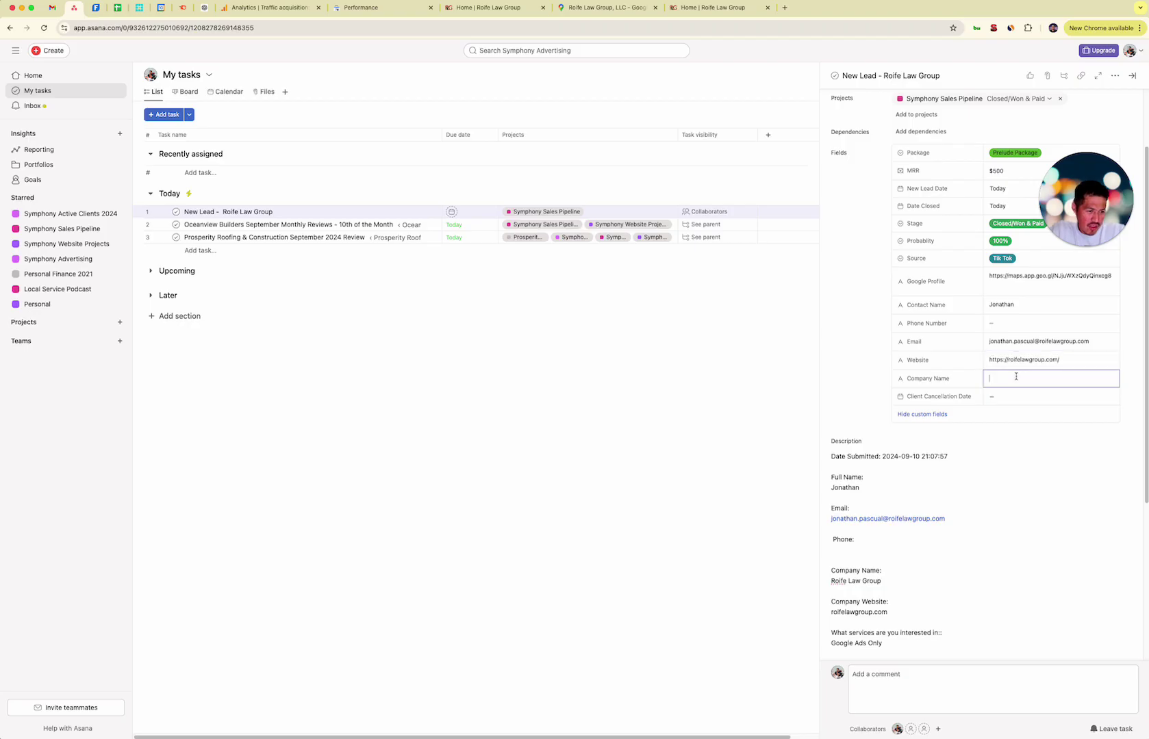
pyautogui.tripleClick(855, 581)
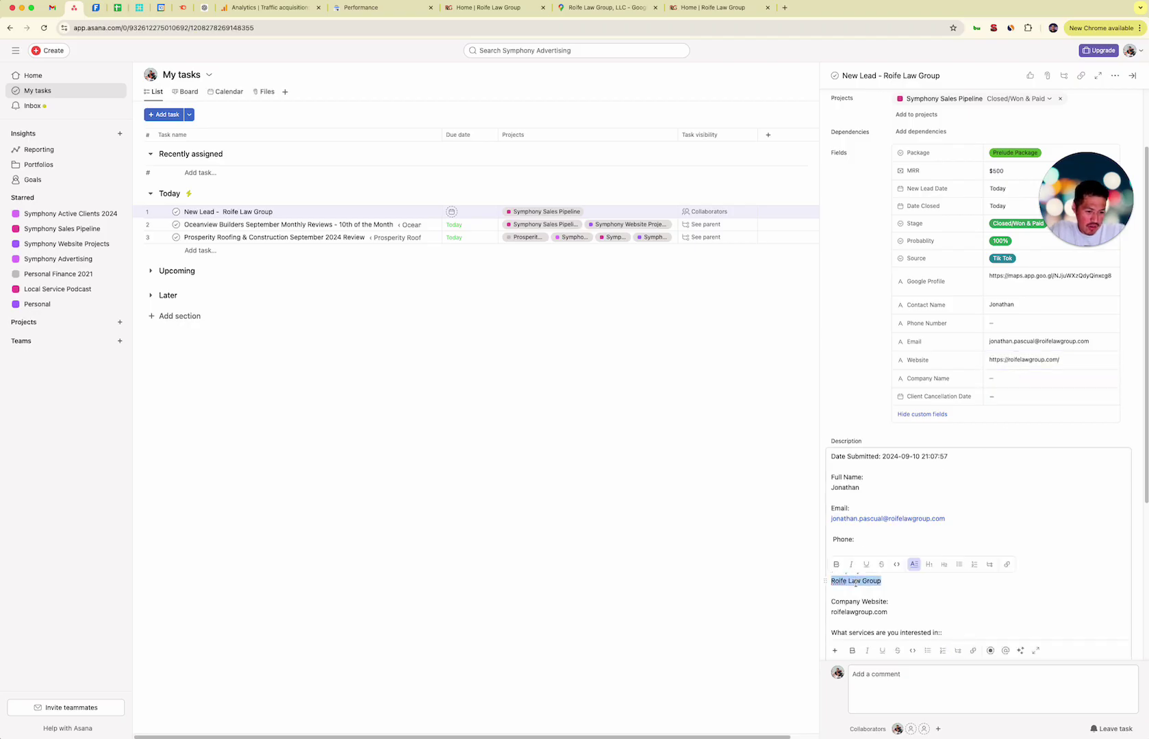
pyautogui.click(1010, 373)
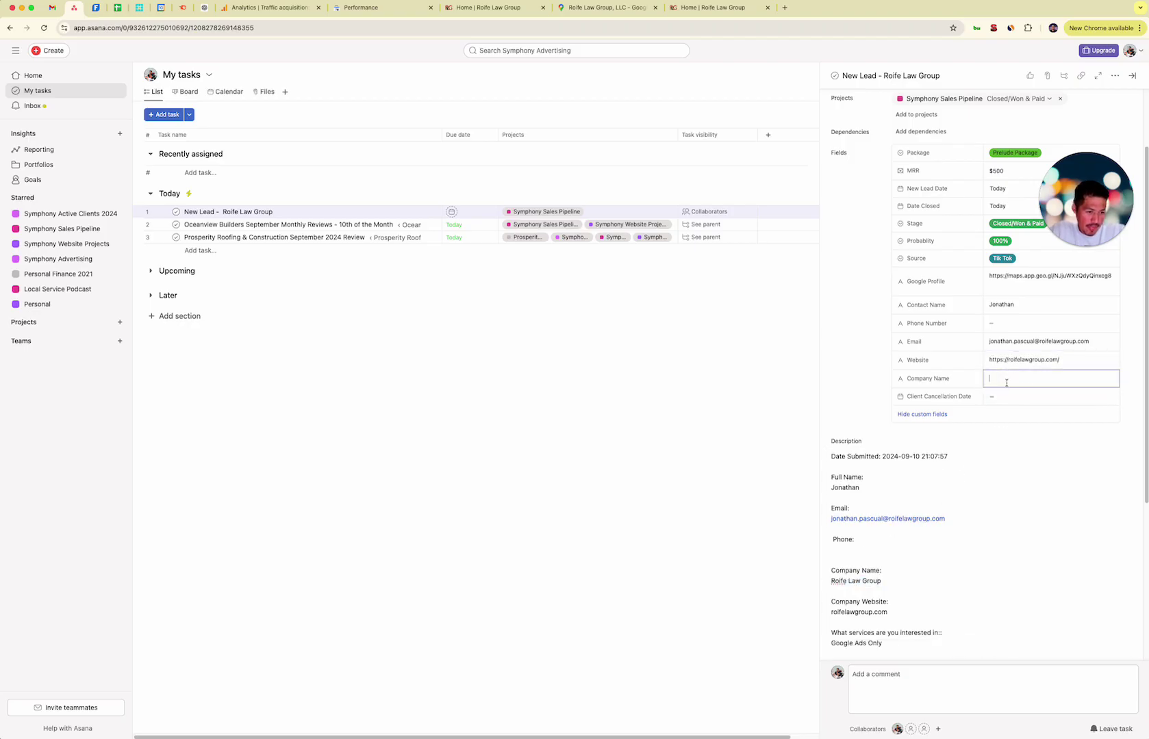
pyautogui.press('super+v')
pyautogui.moveTo(1090, 199); pyautogui.dragTo(542, 378)
# Add the lead's task to the Symphony Website Projects project as a second project.
pyautogui.scroll(3, 1013, 249)
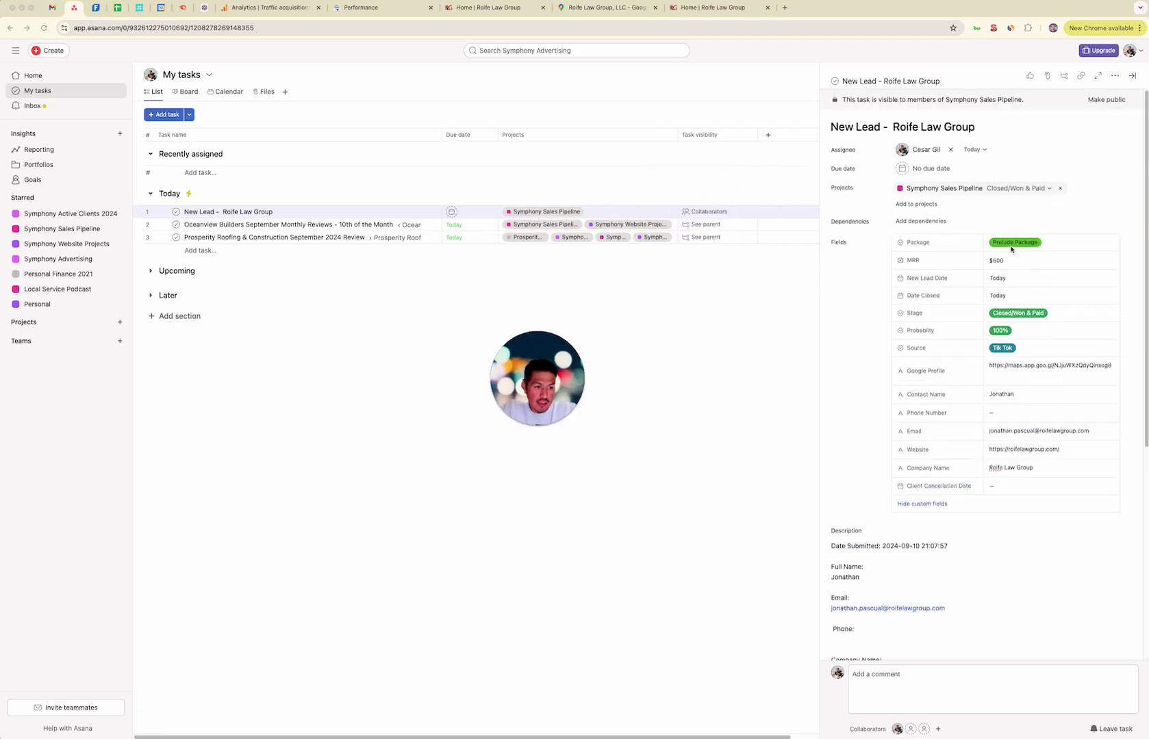
pyautogui.click(923, 204)
pyautogui.write('sales')
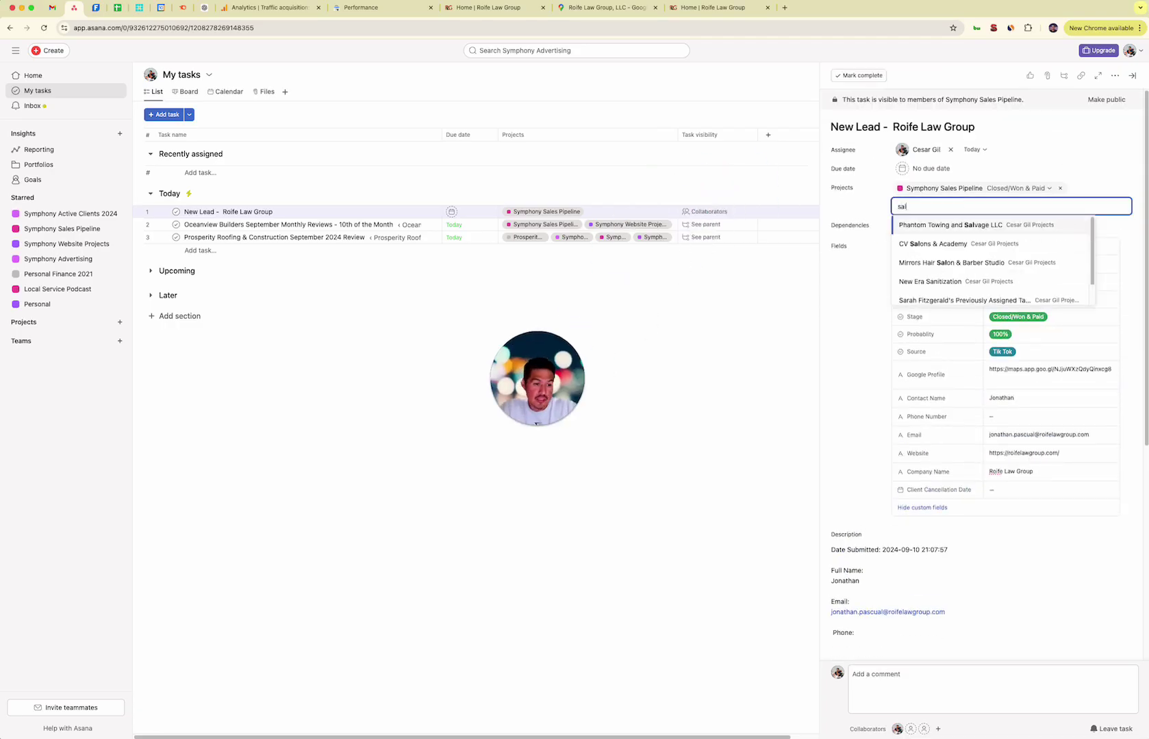
pyautogui.press('BackSpace')
pyautogui.press('BackSpace')
pyautogui.press('BackSpace')
pyautogui.press('BackSpace')
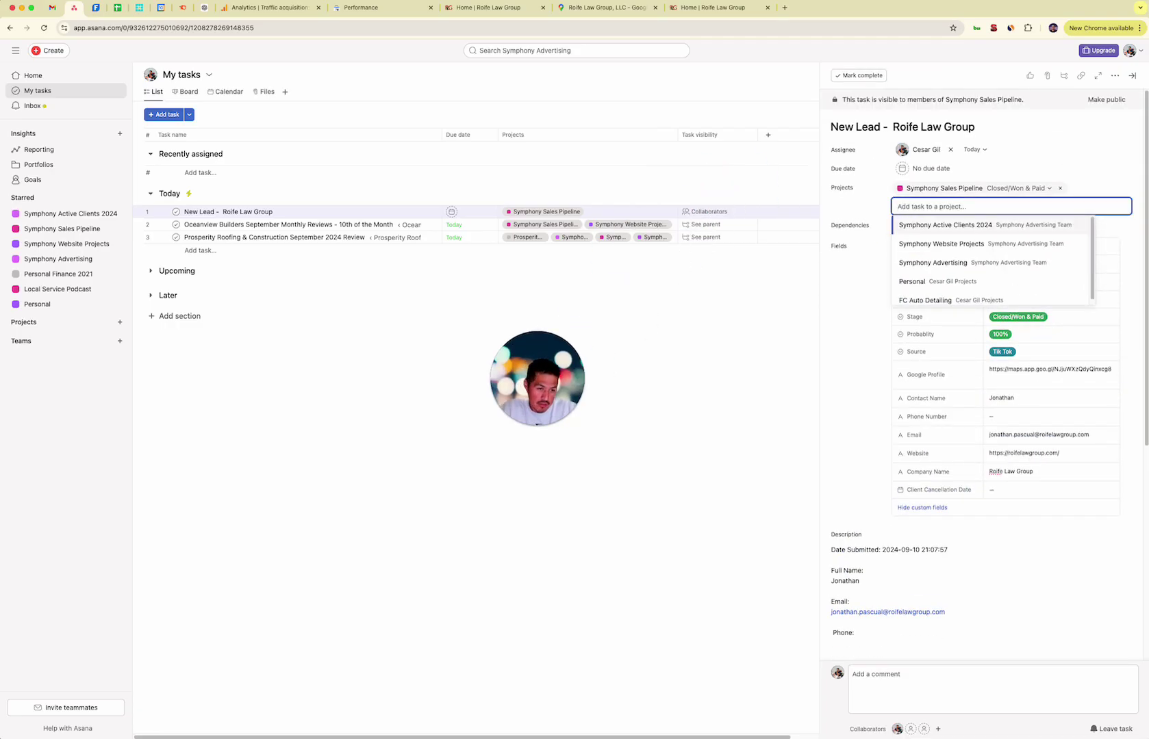
pyautogui.write('websit')
pyautogui.press('Return')
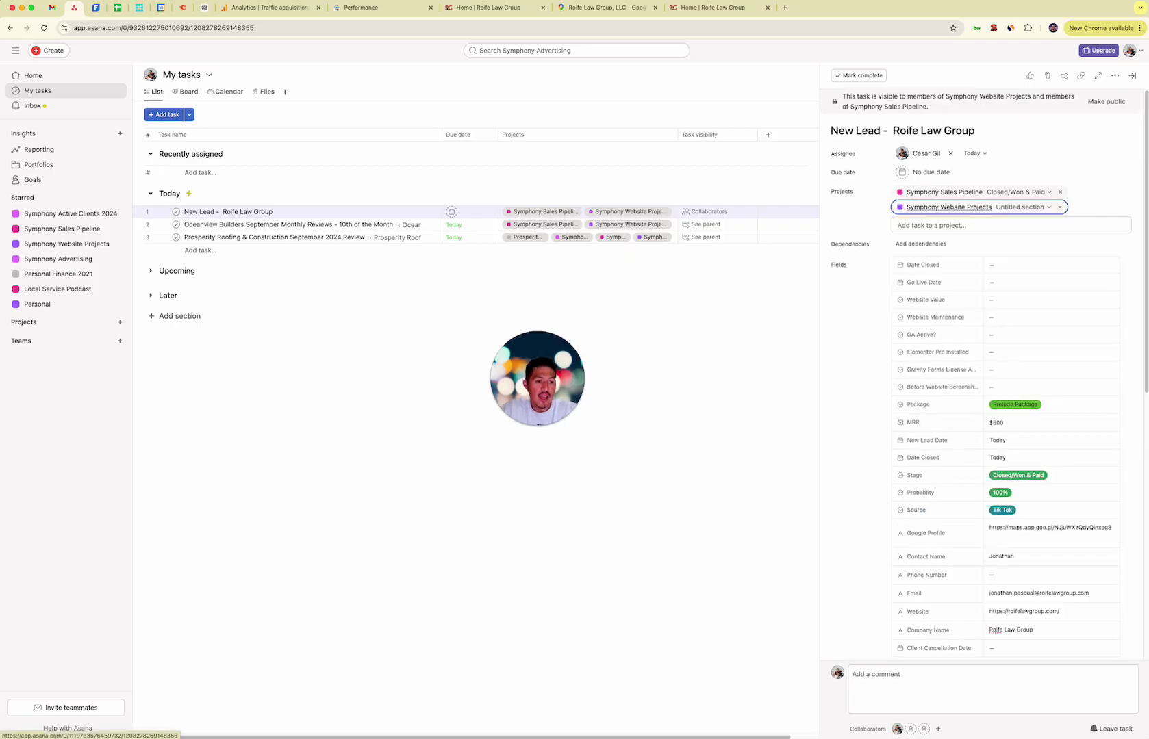
# Set the website project's Date Closed to 09/10/24 and its Go Live Date to 10/10/24.
pyautogui.scroll(-2, 968, 313)
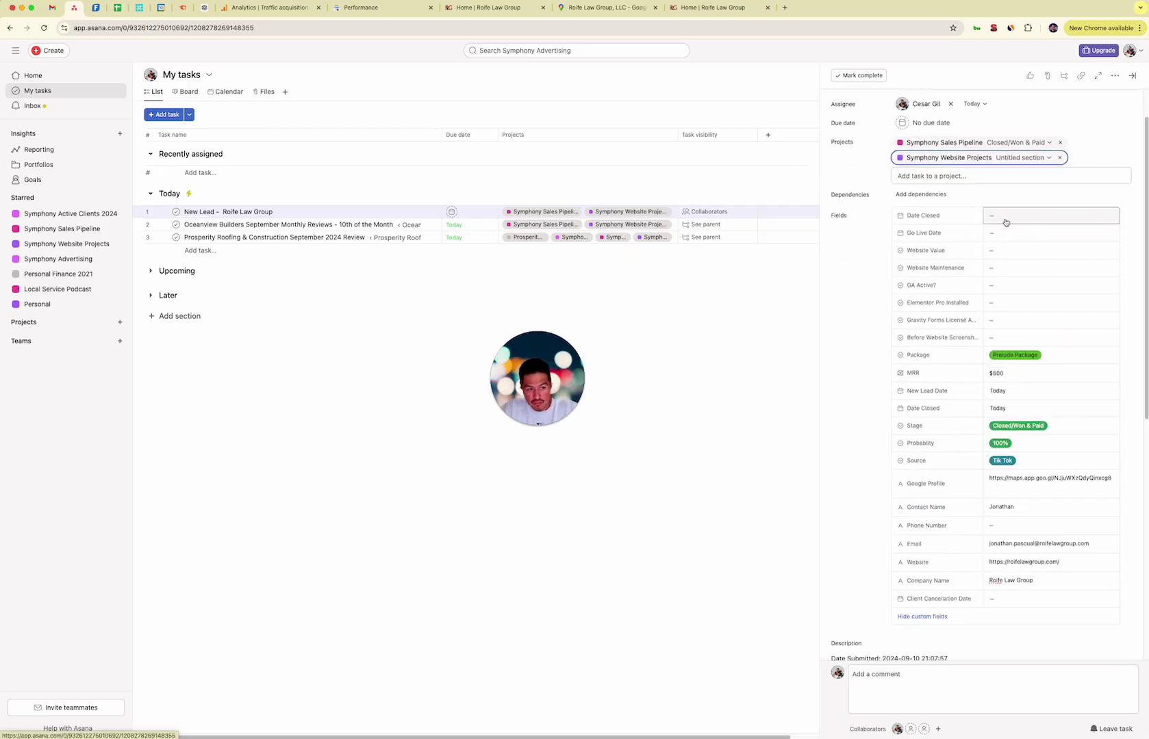
pyautogui.click(1004, 216)
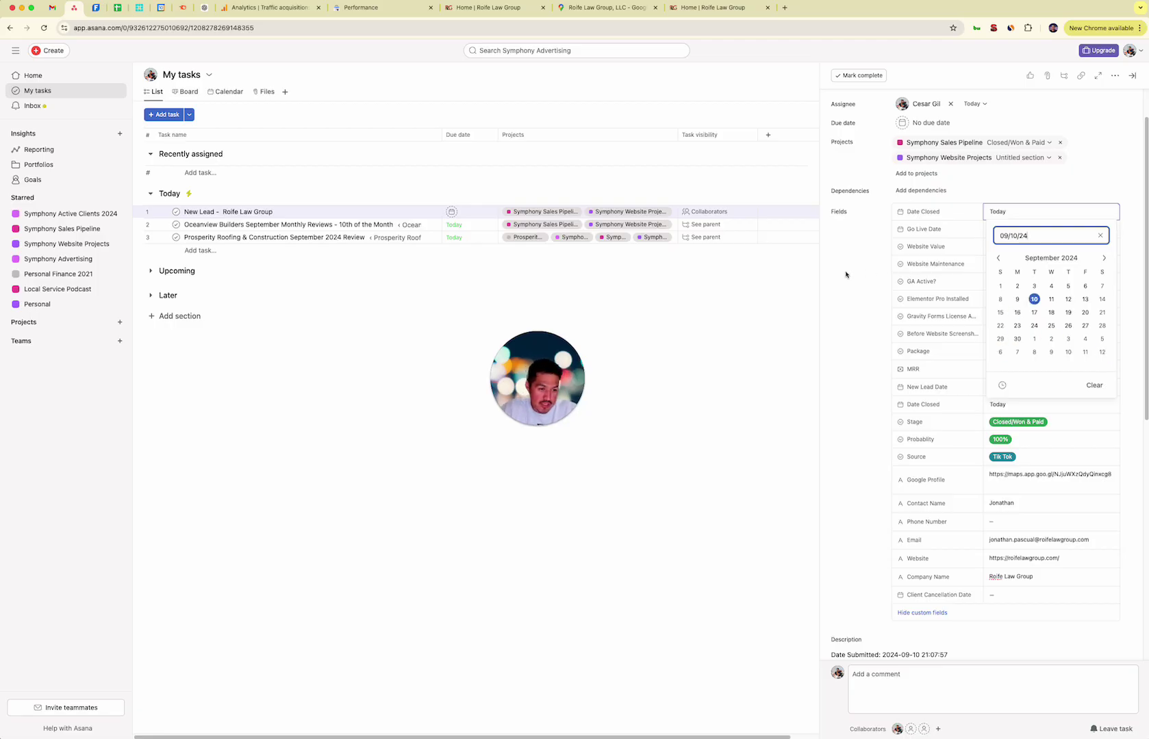
pyautogui.click(846, 274)
pyautogui.click(993, 230)
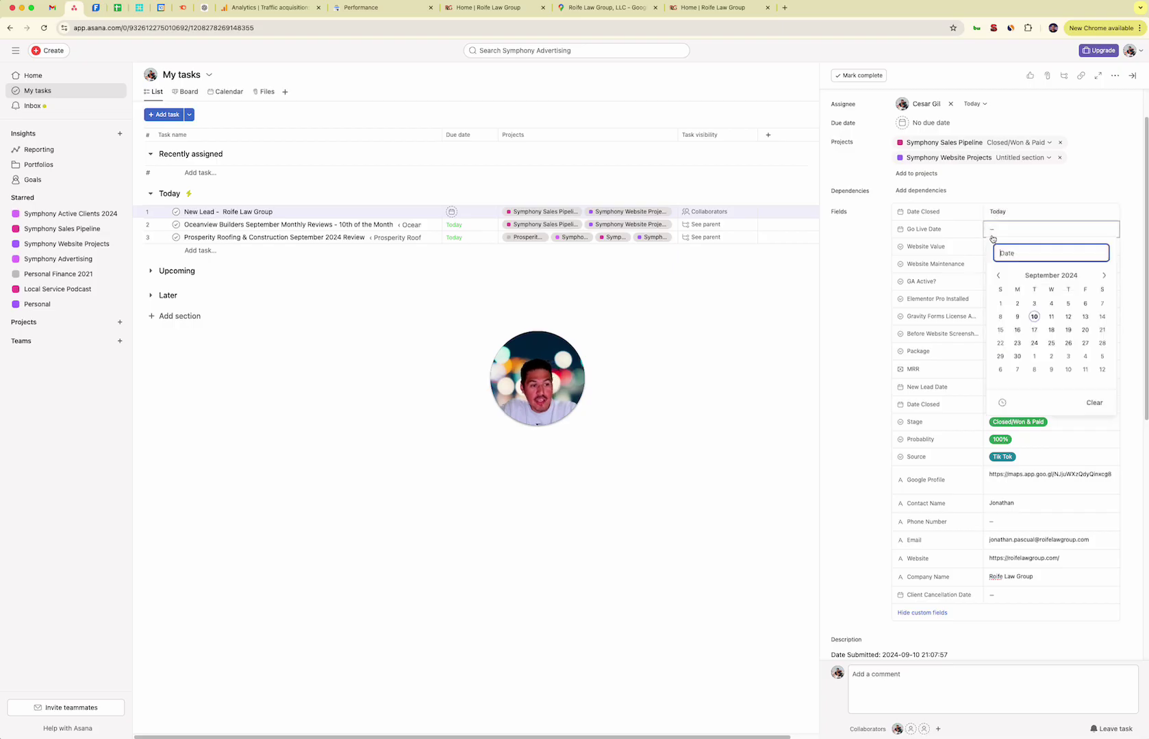
pyautogui.click(1066, 370)
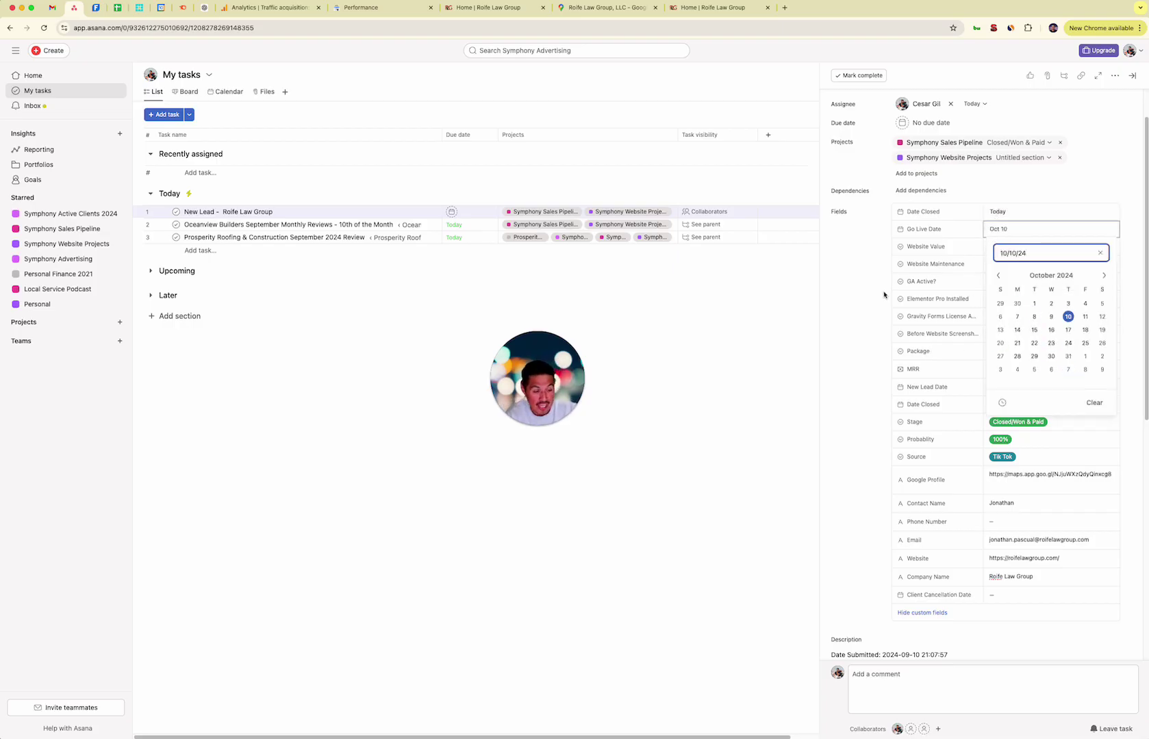
pyautogui.click(802, 284)
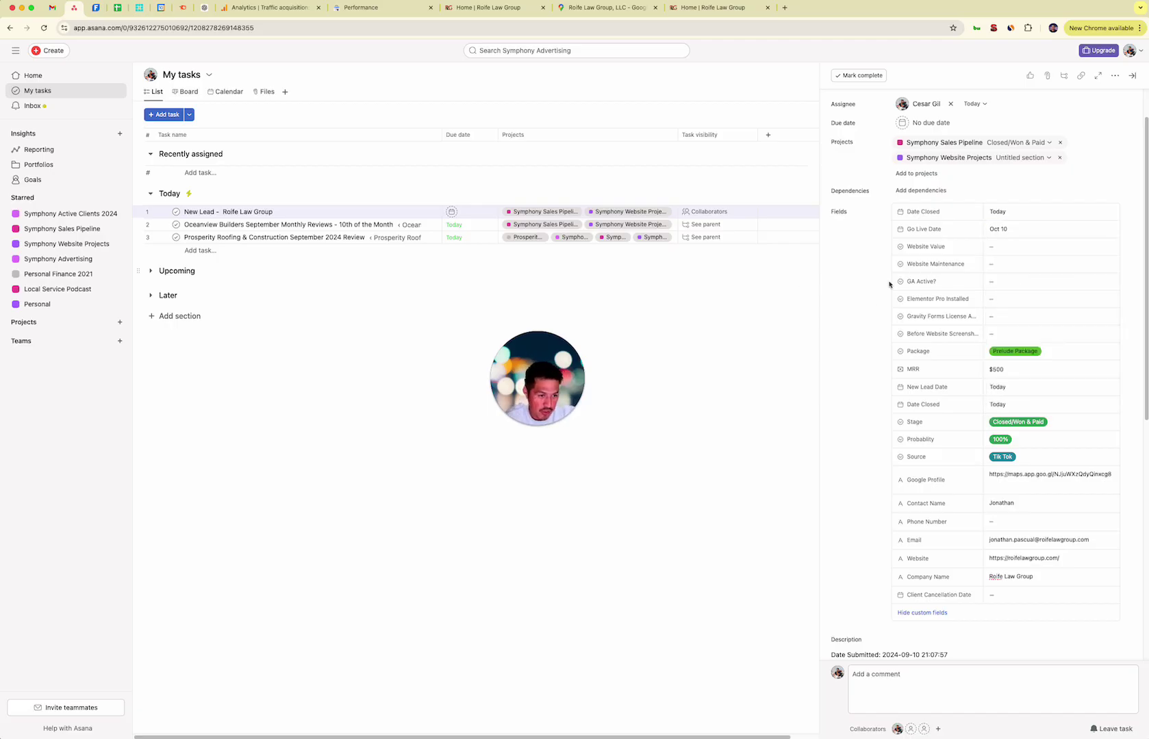
# Set Website Value to Included with Marketing Package and Website Maintenance to Included.
pyautogui.click(1020, 246)
pyautogui.click(1035, 330)
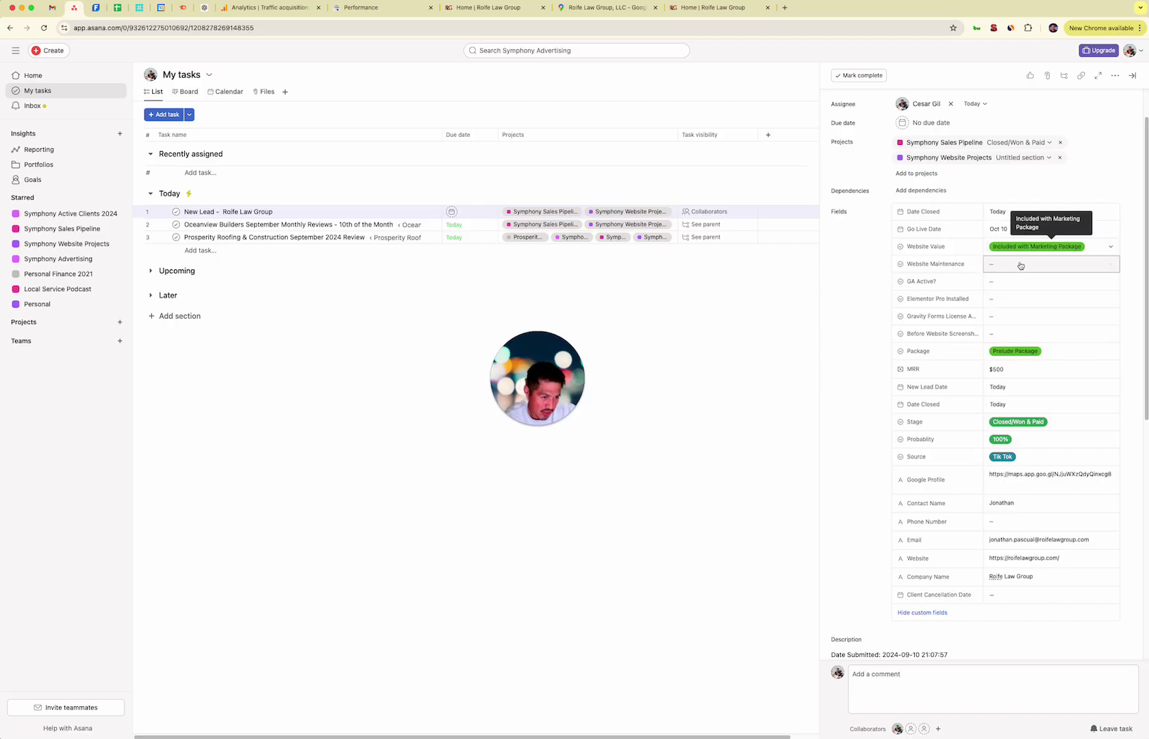
pyautogui.click(1019, 247)
pyautogui.click(1025, 338)
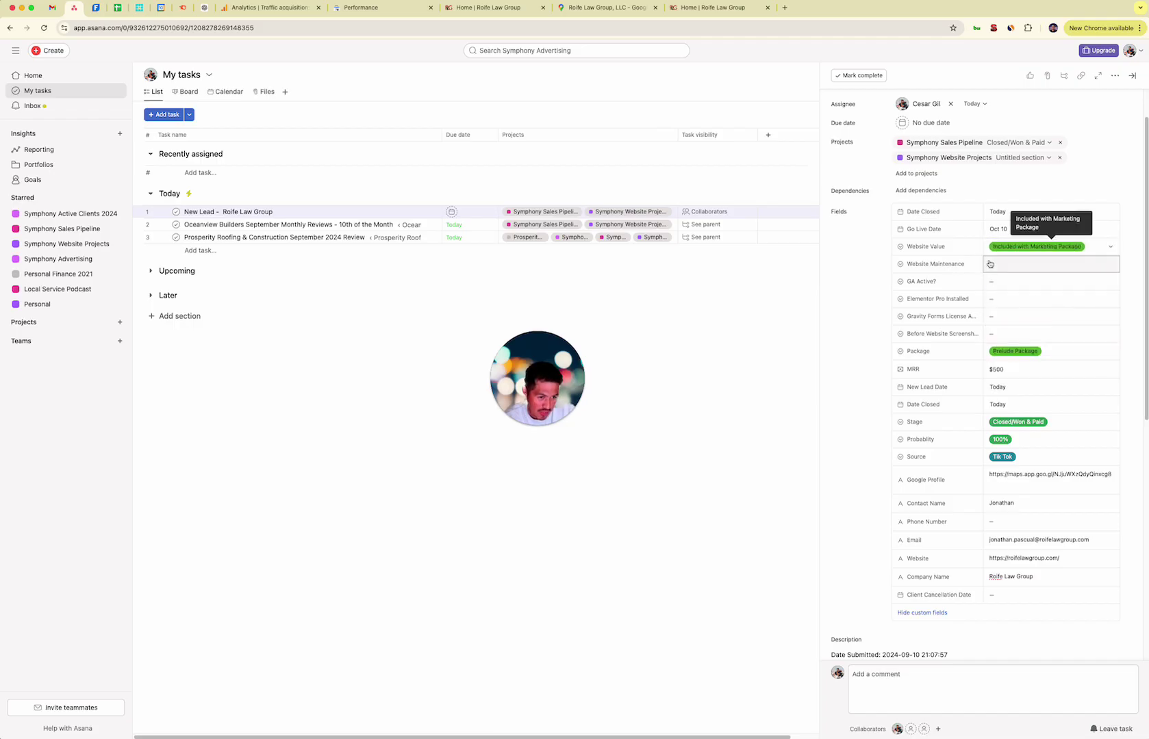
pyautogui.click(996, 265)
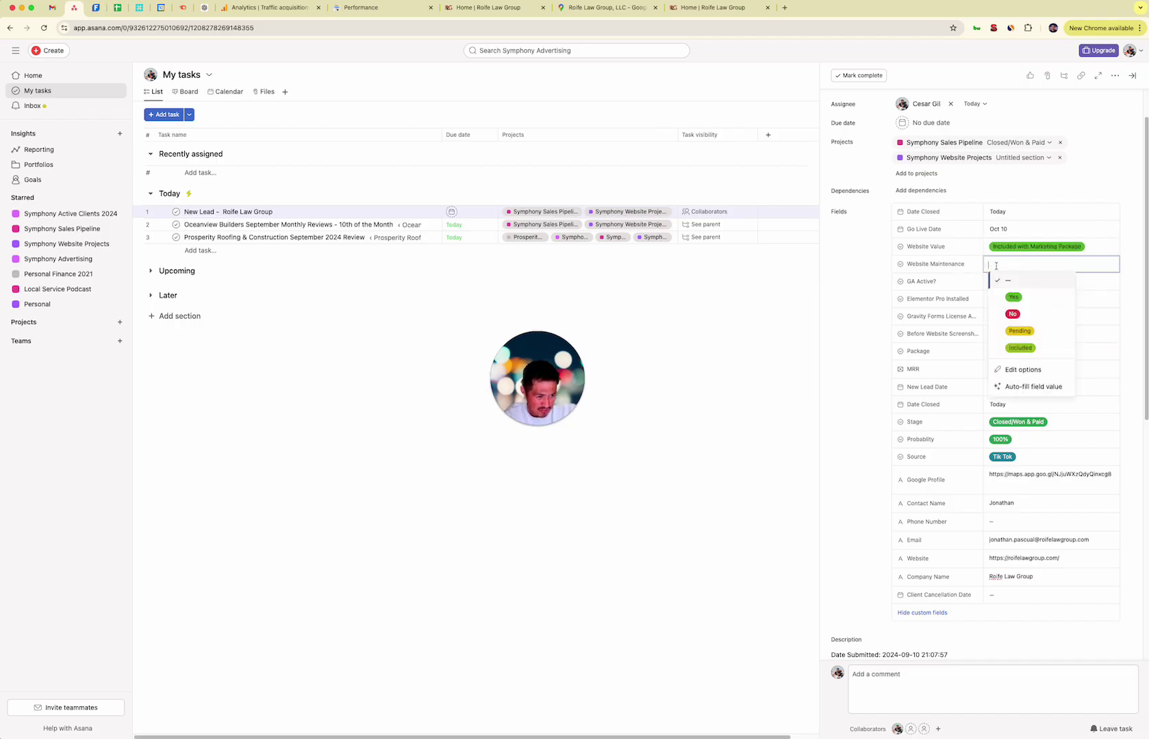
pyautogui.click(1019, 347)
# Set both GA Active? and Elementor Pro Installed to Not yet live on the Roife Law Group task.
pyautogui.click(1027, 281)
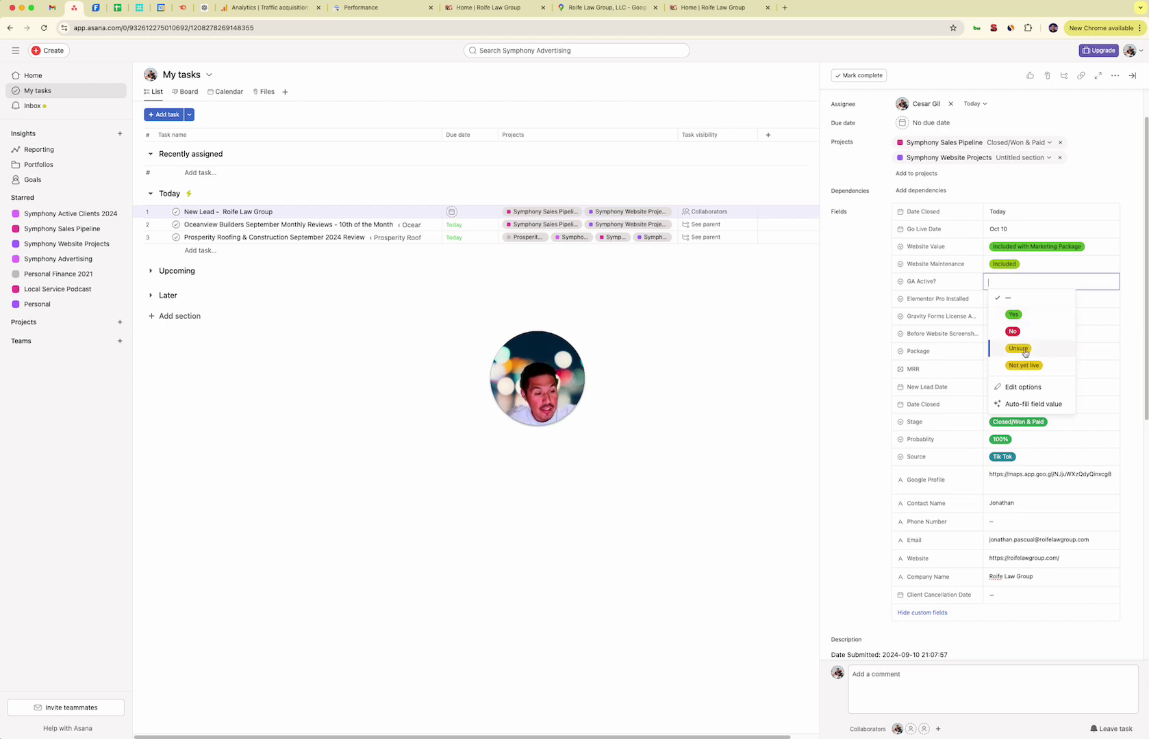
pyautogui.click(1023, 365)
pyautogui.click(1027, 299)
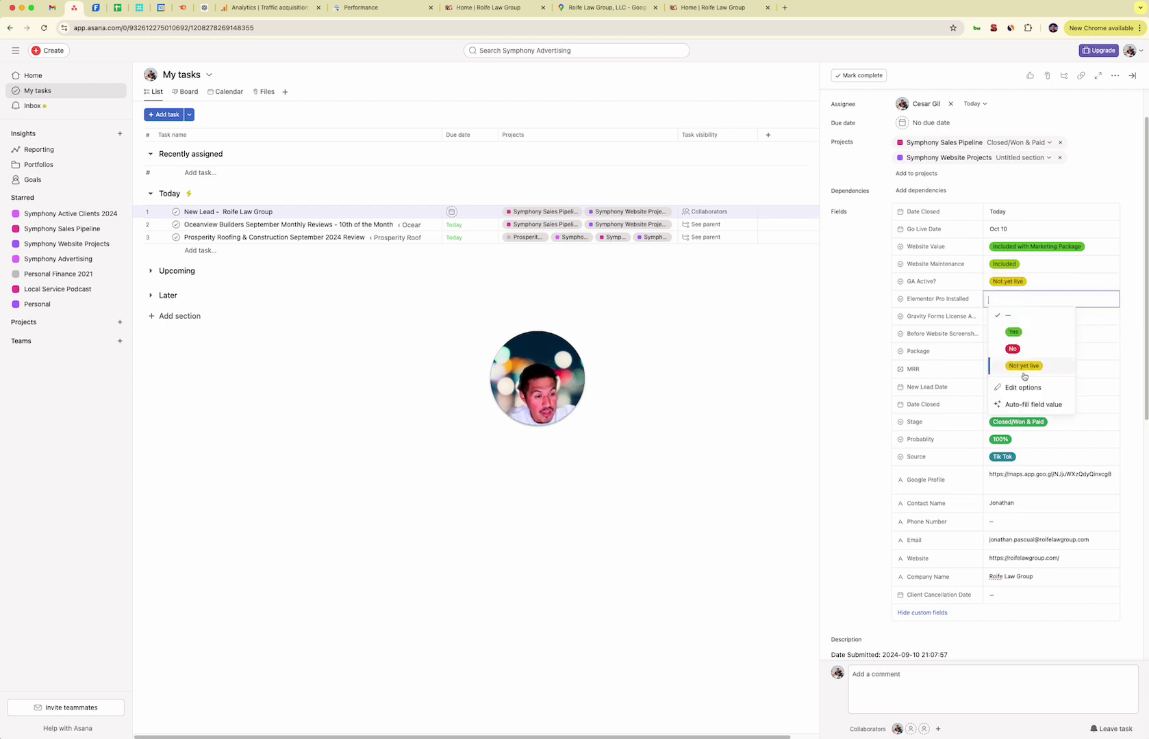
pyautogui.click(1023, 380)
# Set the Gravity Forms License field to Not live yet and the Before Website Screenshot field to Yes.
pyautogui.click(1005, 321)
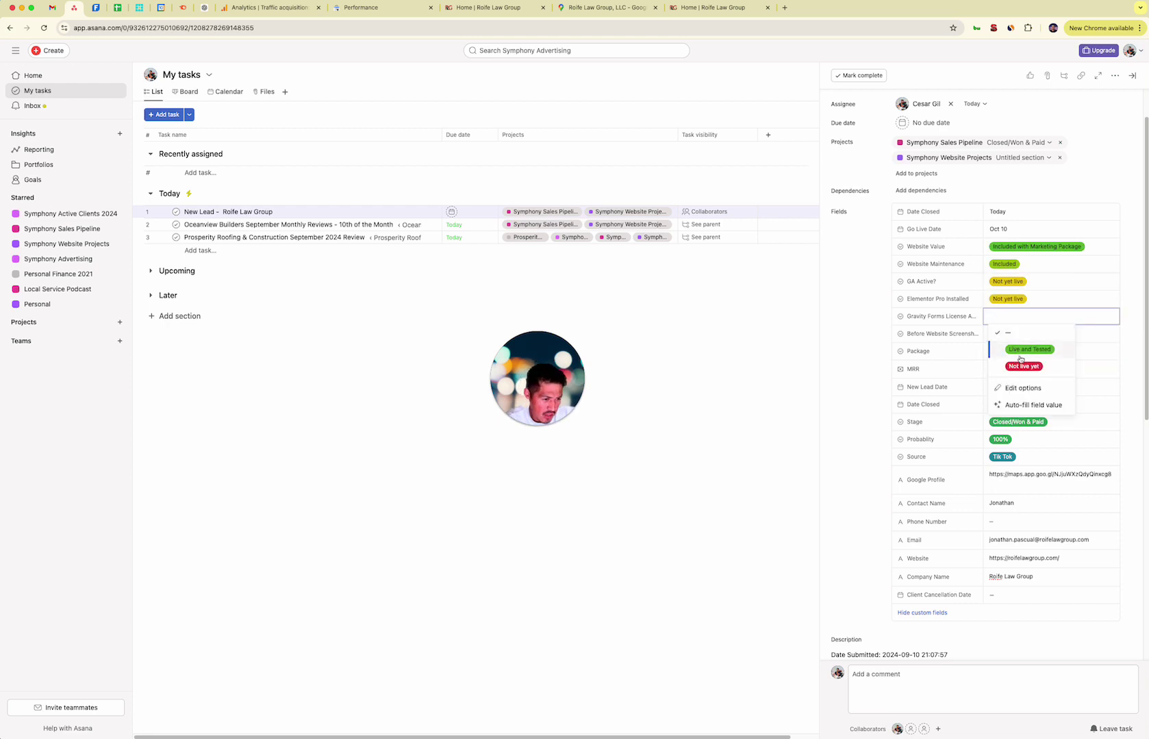
pyautogui.click(1017, 366)
pyautogui.click(1000, 337)
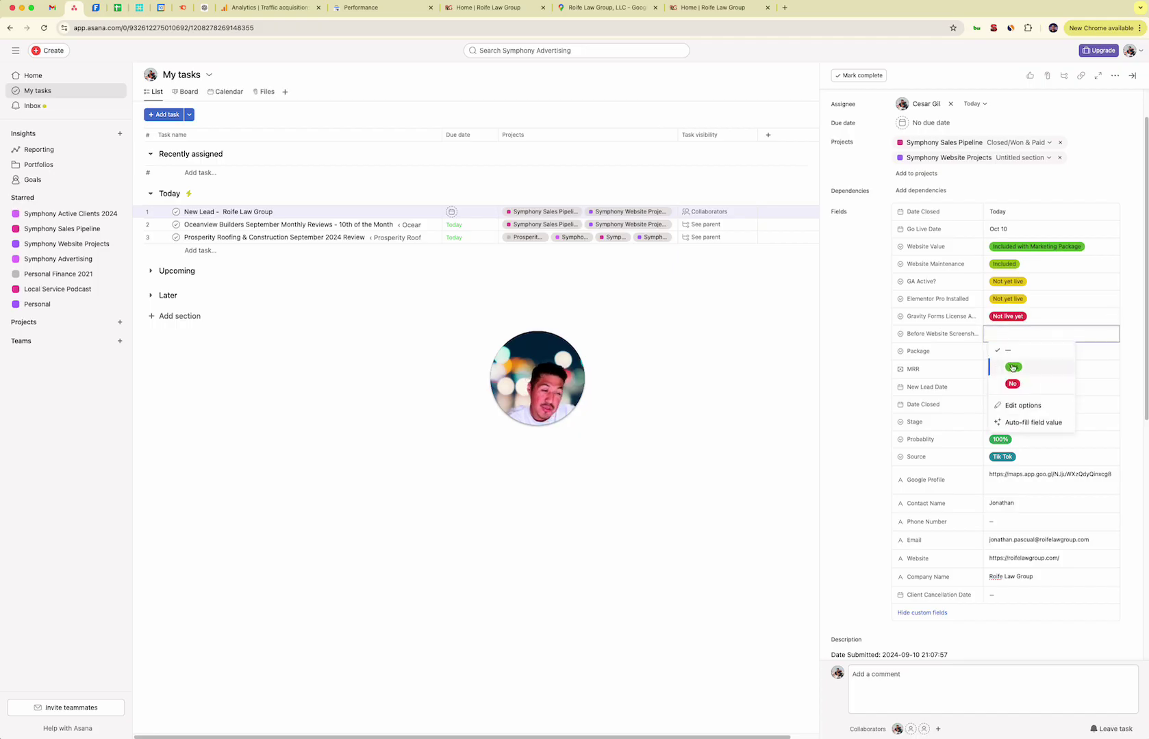
pyautogui.click(1013, 367)
# Look through the full Roife Law Group homepage and return to the lead's task in Asana.
pyautogui.click(712, 8)
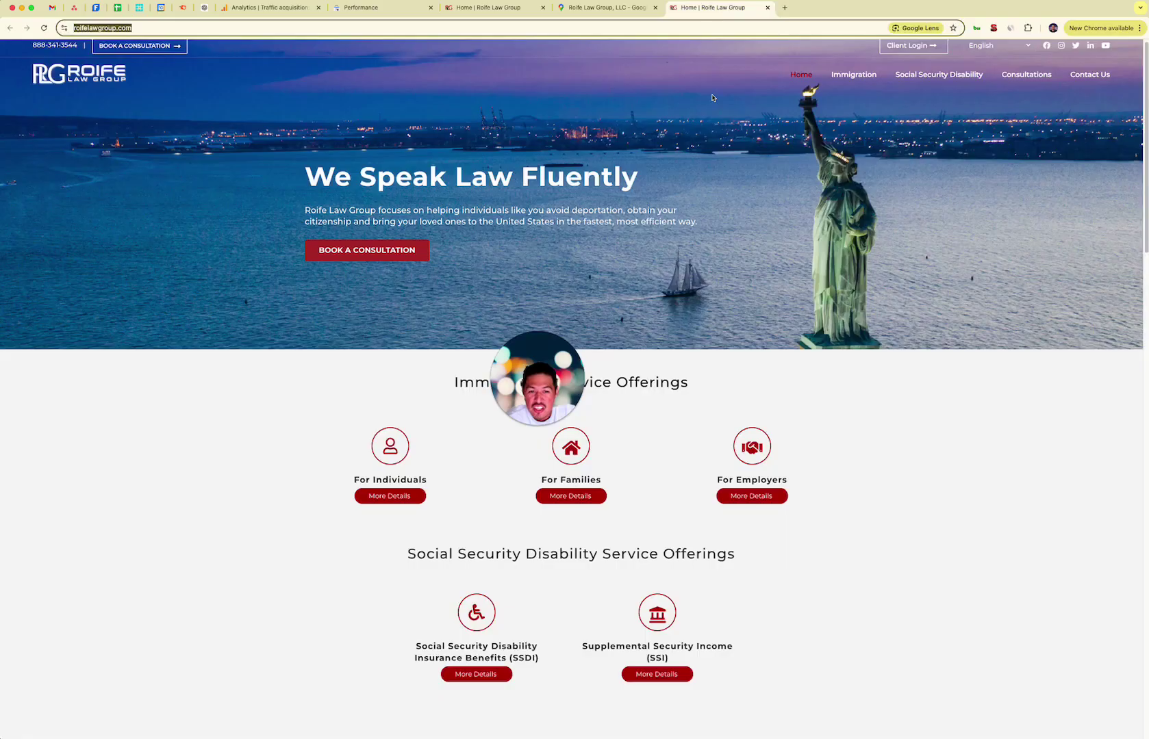
pyautogui.scroll(-20, 712, 98)
pyautogui.scroll(20, 712, 98)
pyautogui.click(75, 8)
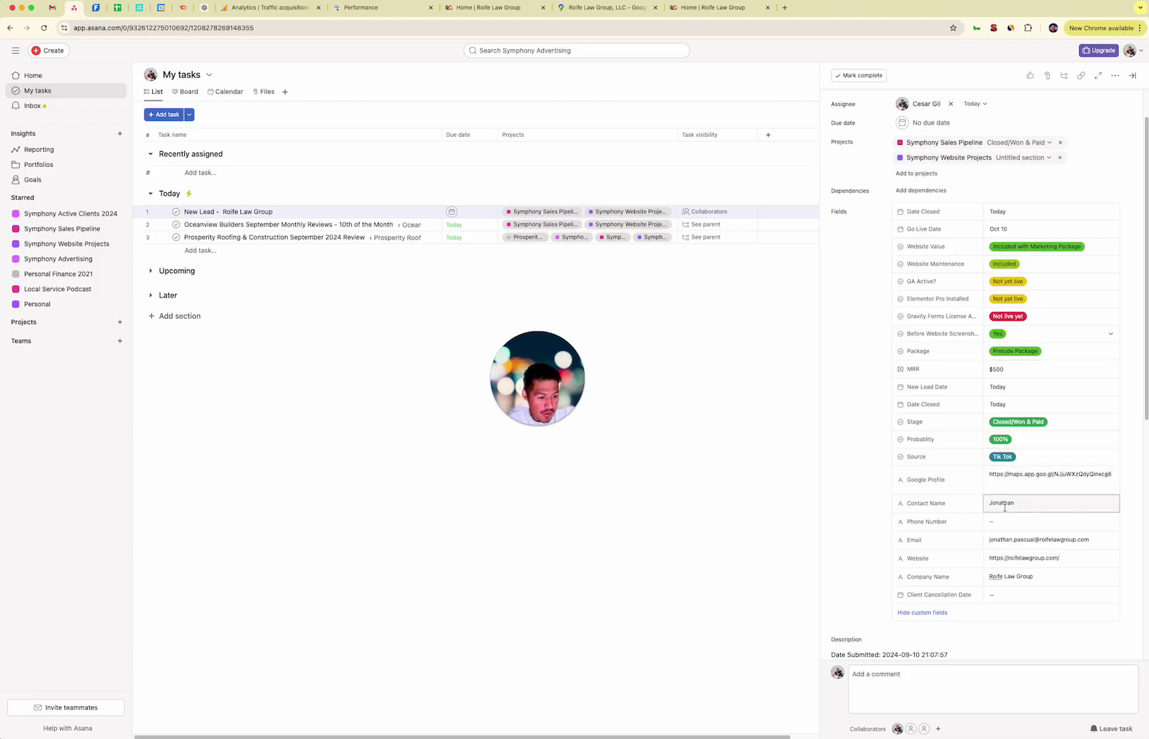
# Open the Symphony Website Projects project from the lead's task and review its workflow sections.
pyautogui.scroll(2, 955, 231)
pyautogui.click(952, 199)
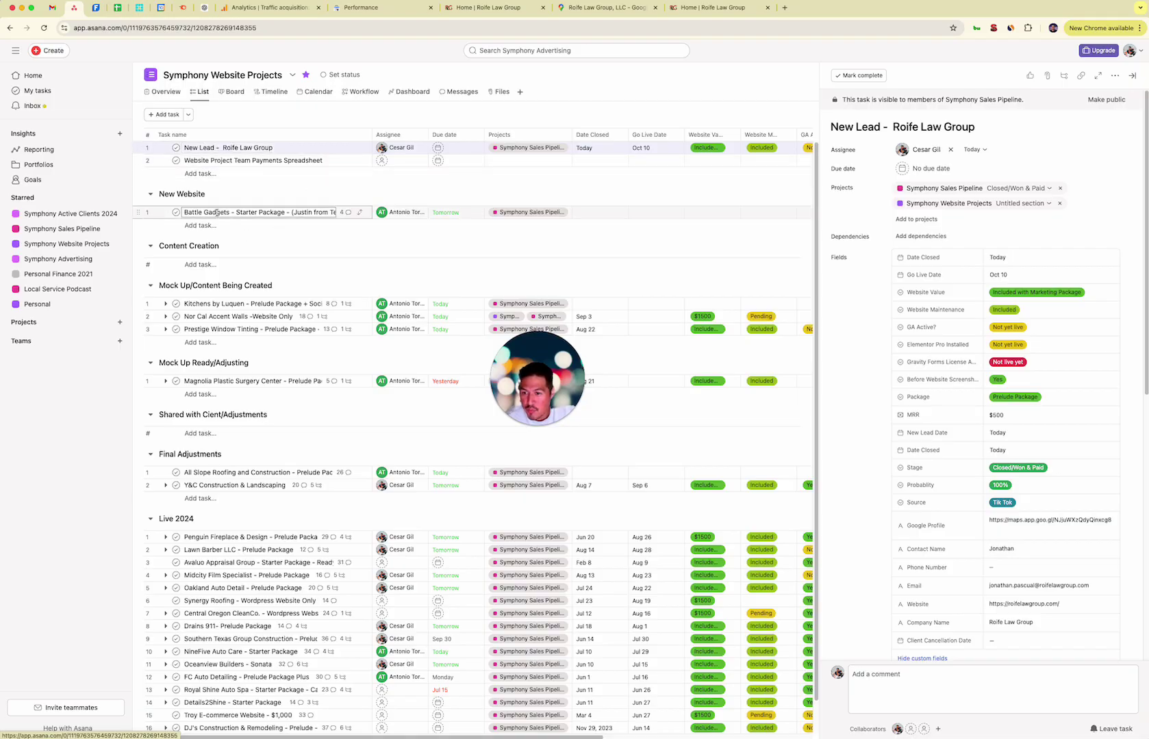
pyautogui.scroll(-1, 229, 229)
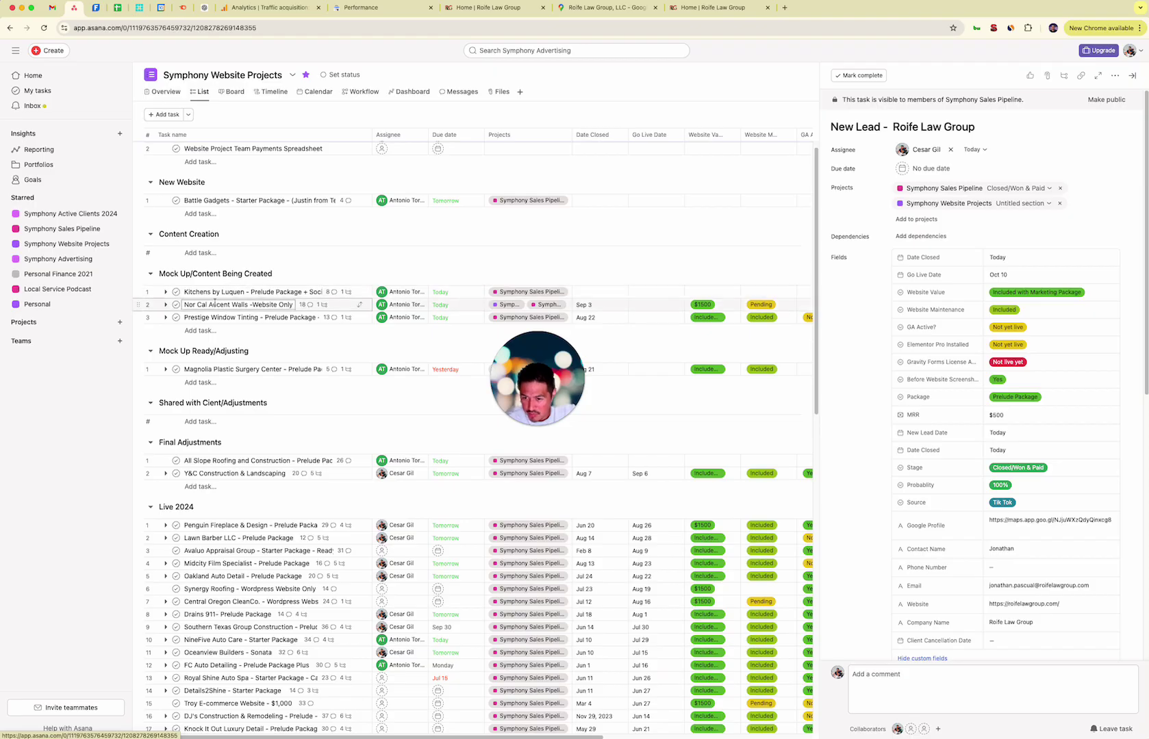
pyautogui.scroll(-1, 215, 304)
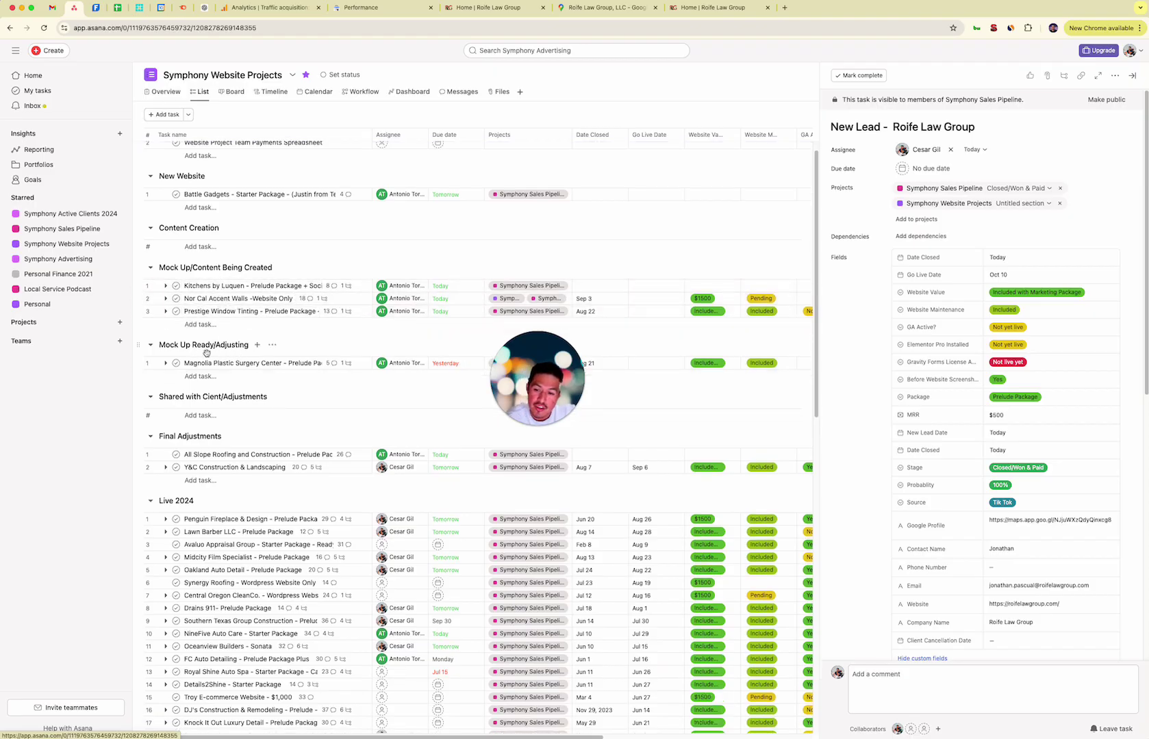
# Move the Y&C Construction & Landscaping task from Final Adjustments to the Live 2024 section of Symphony Website Projects.
pyautogui.click(222, 464)
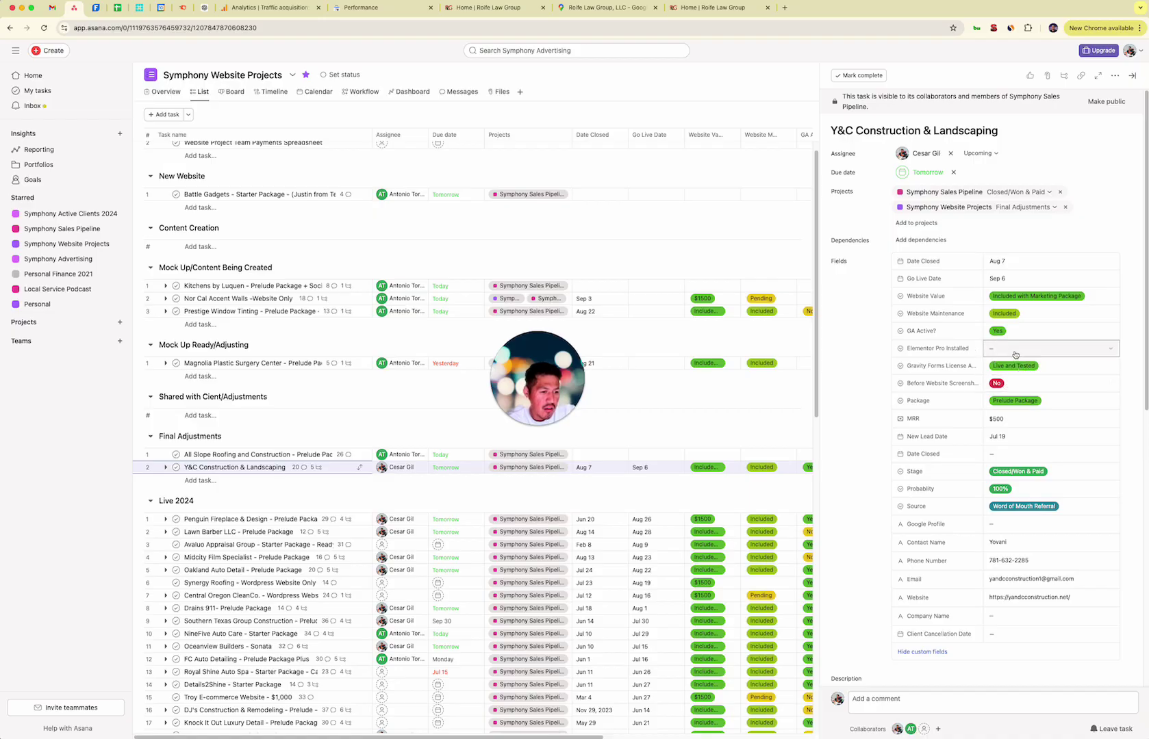
pyautogui.click(1020, 206)
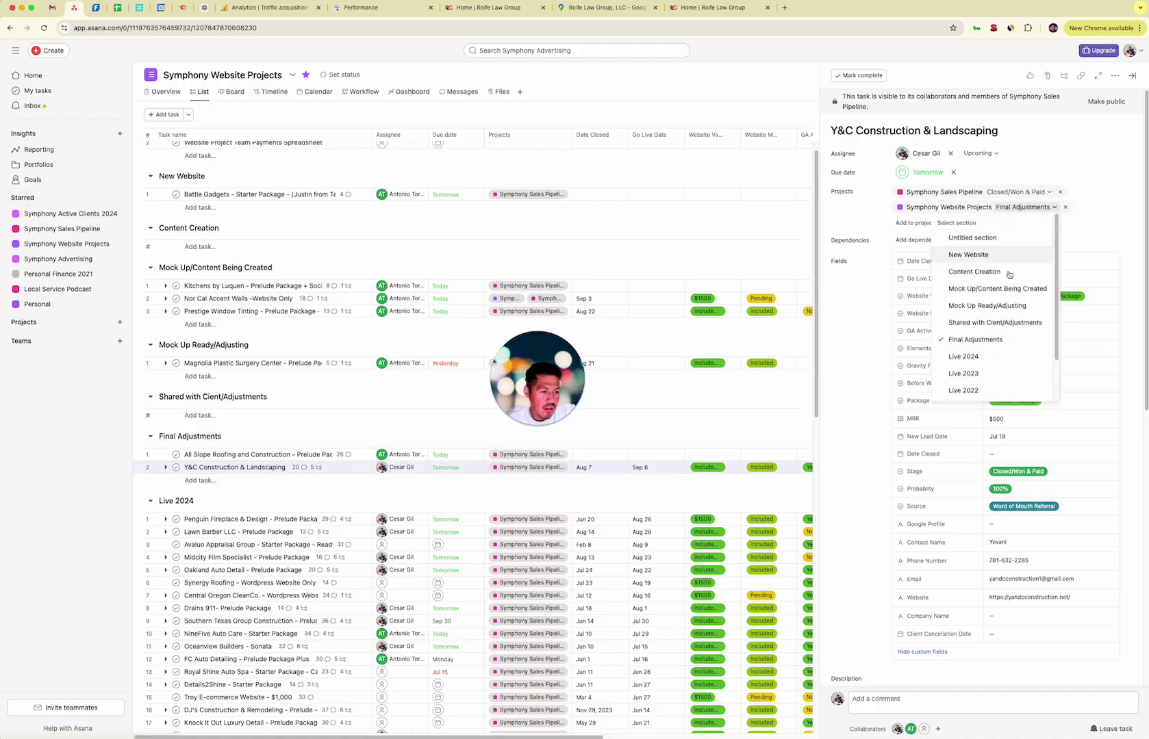
pyautogui.click(993, 357)
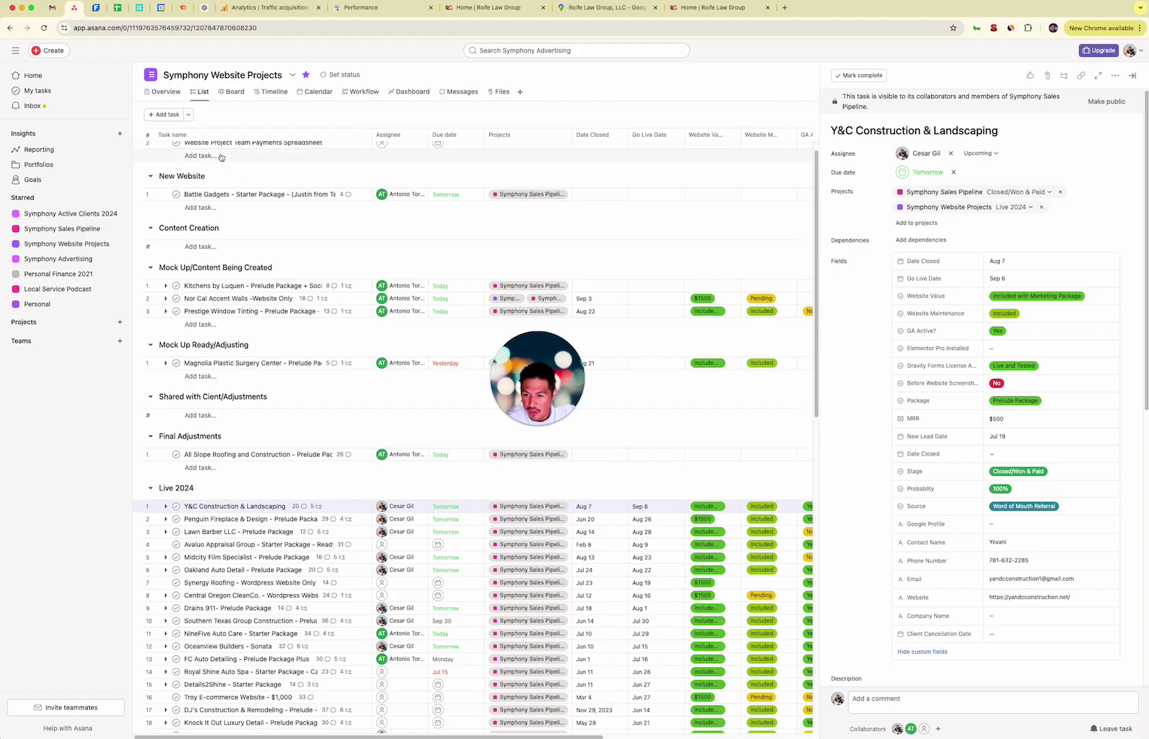
# Check the website projects in both board and list view, and return to My tasks.
pyautogui.scroll(1, 215, 152)
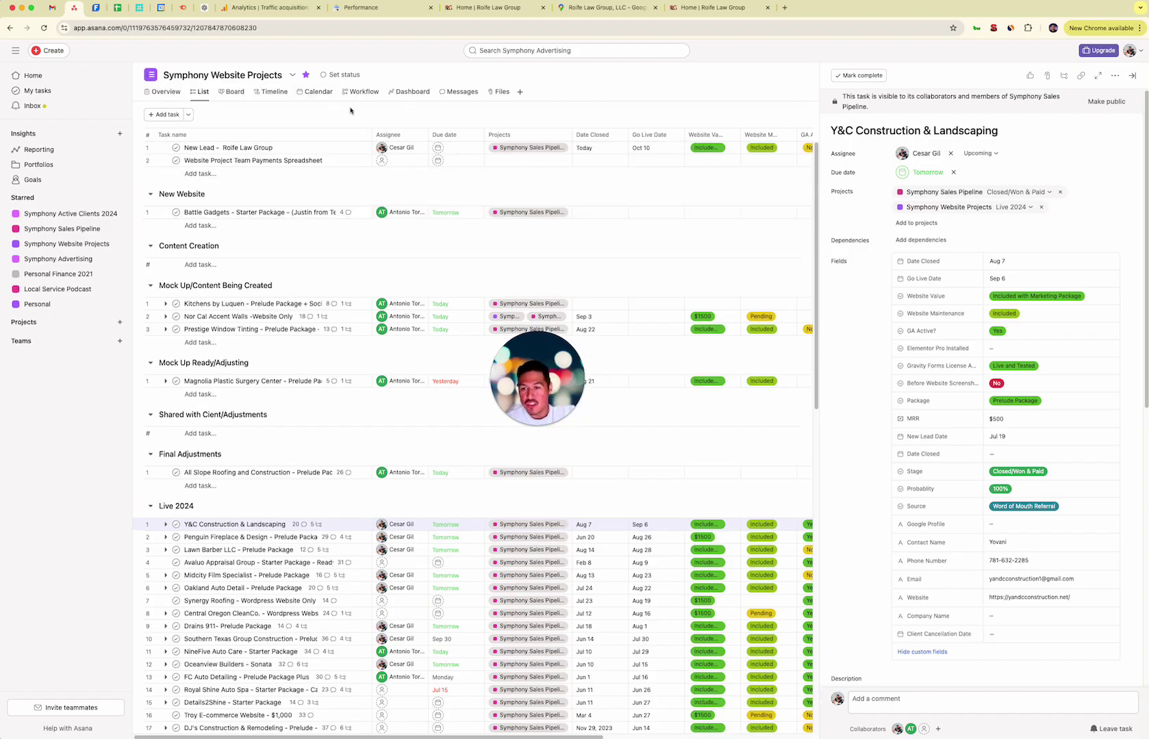
pyautogui.click(217, 94)
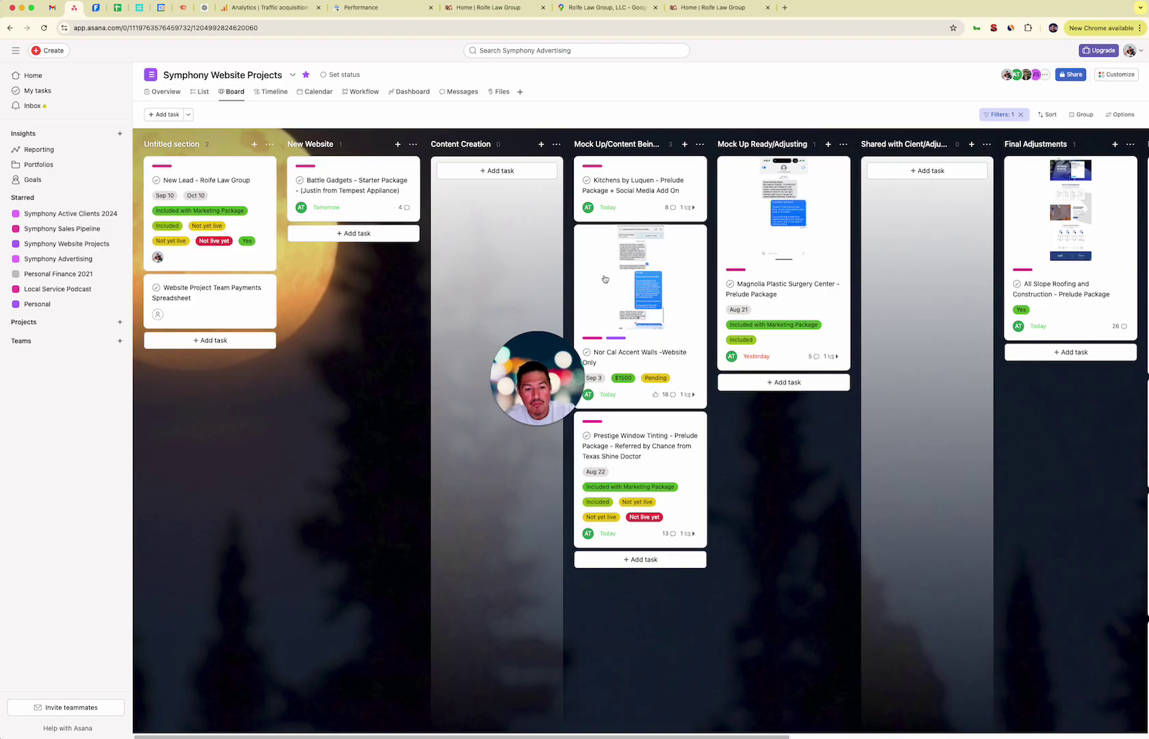
pyautogui.click(198, 92)
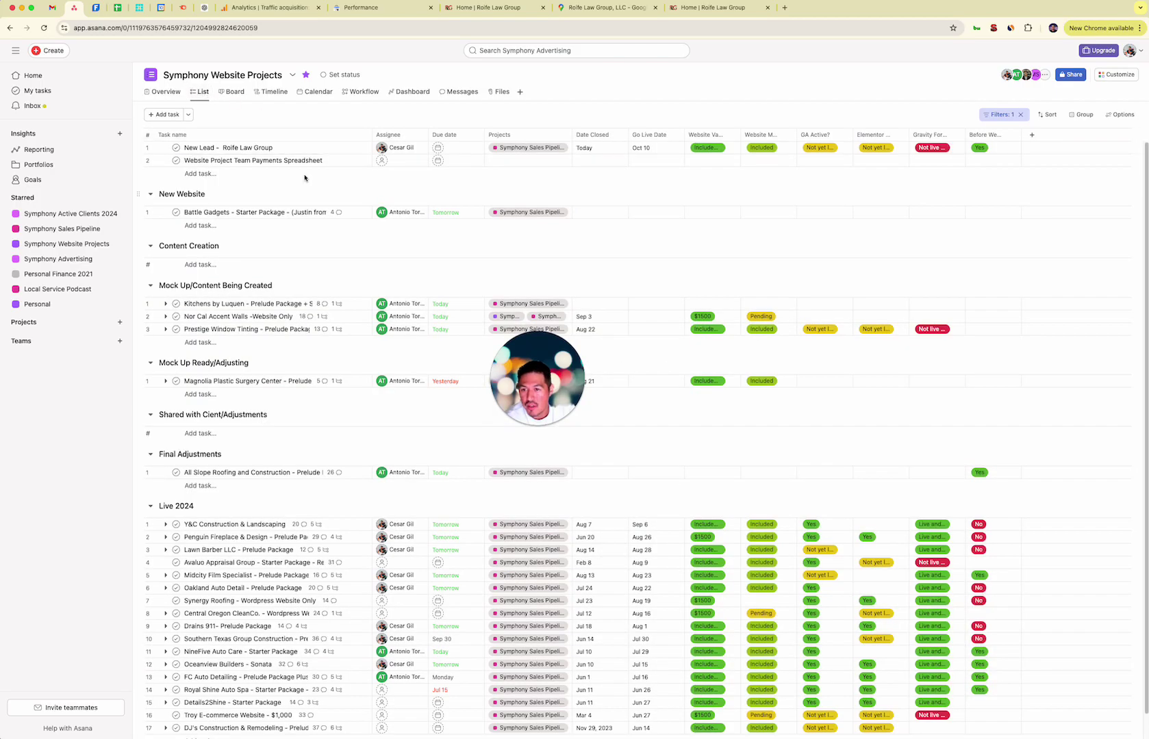
pyautogui.click(44, 93)
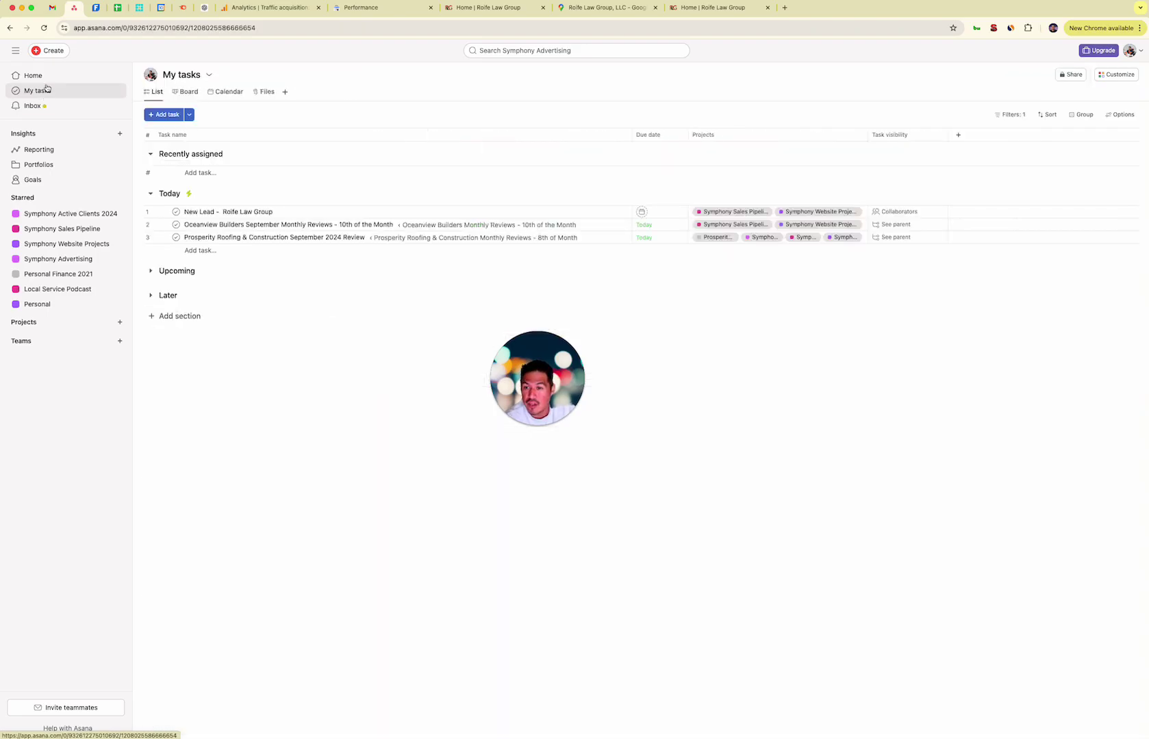
# Search Gmail for "website kick" and read the first message of the Penguin Fireplace - Las Vegas kick-off thread, including its requested information.
pyautogui.click(52, 7)
pyautogui.click(250, 52)
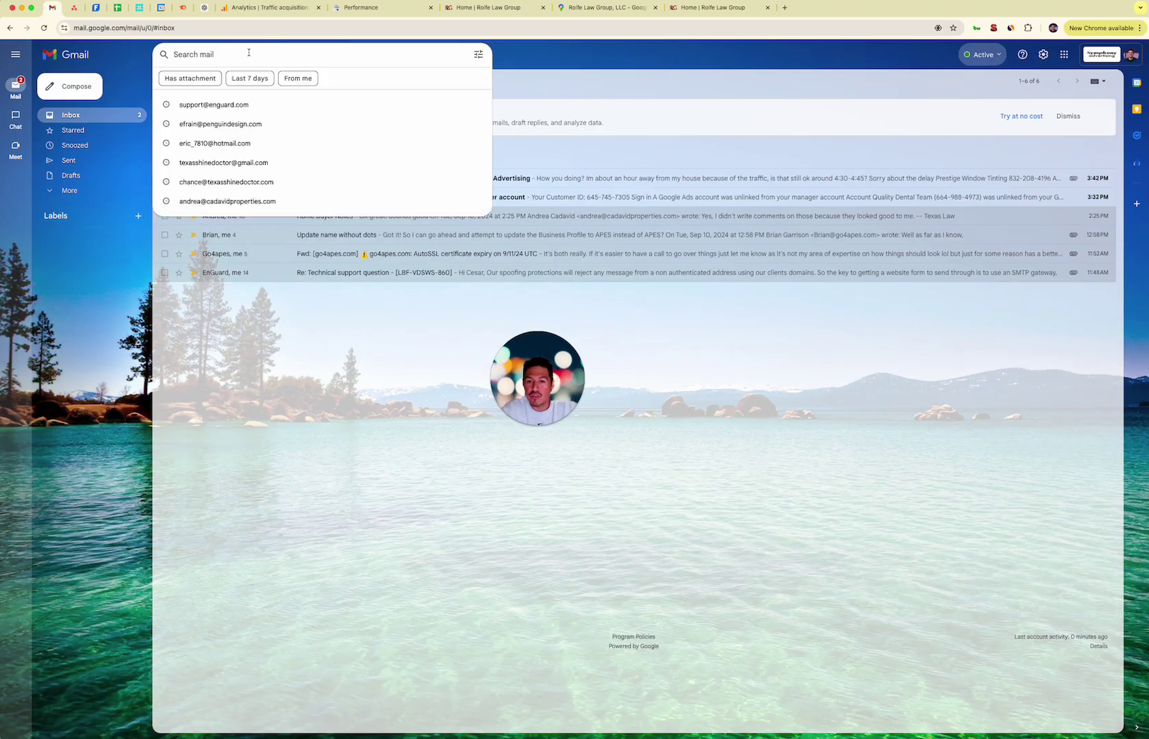
pyautogui.write('website kick')
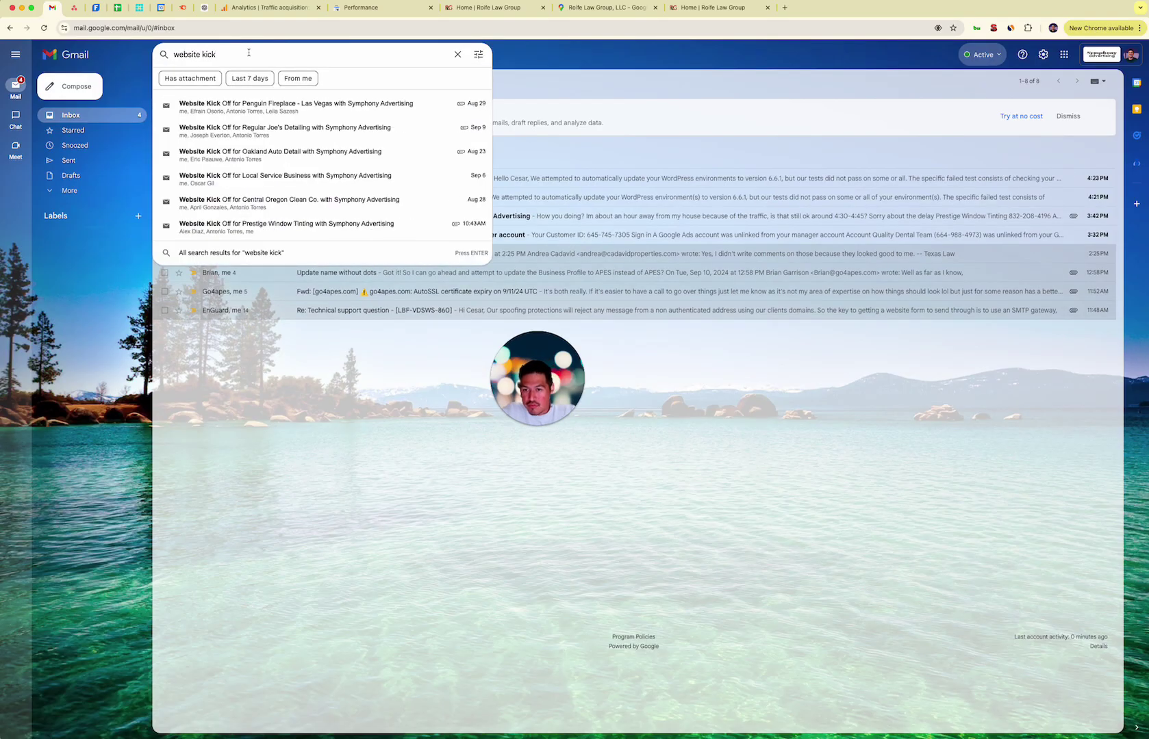
pyautogui.press('Return')
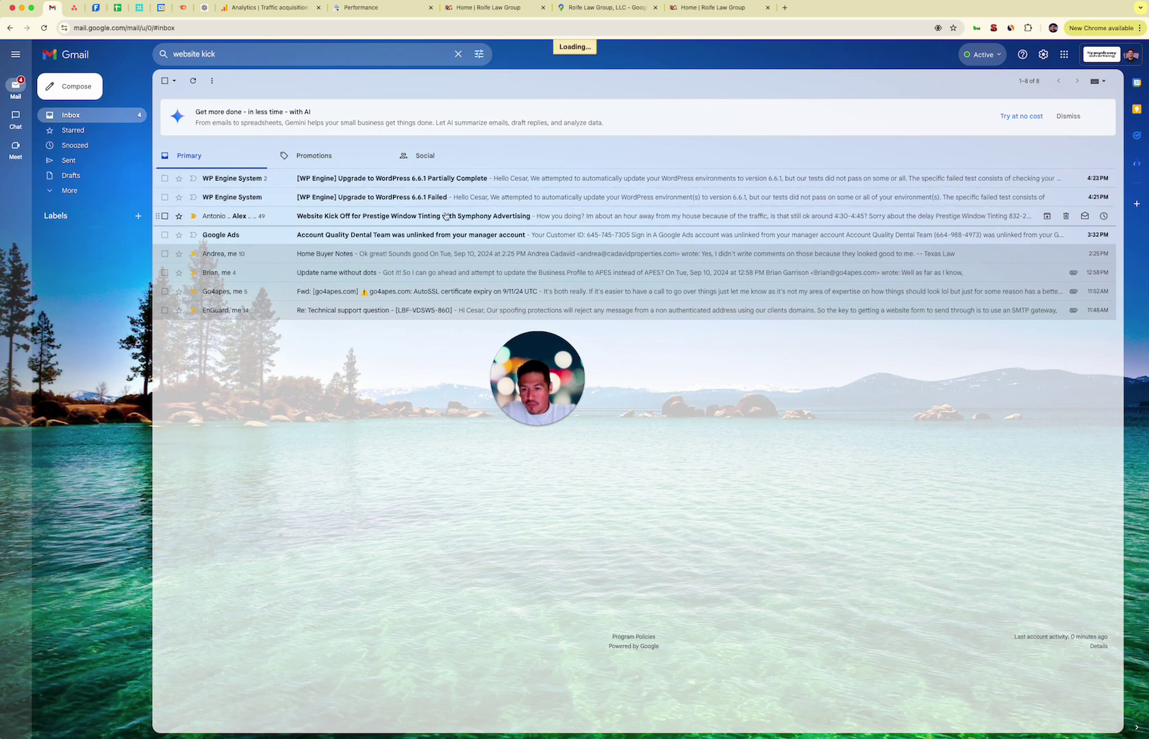
pyautogui.moveTo(531, 373); pyautogui.dragTo(976, 114)
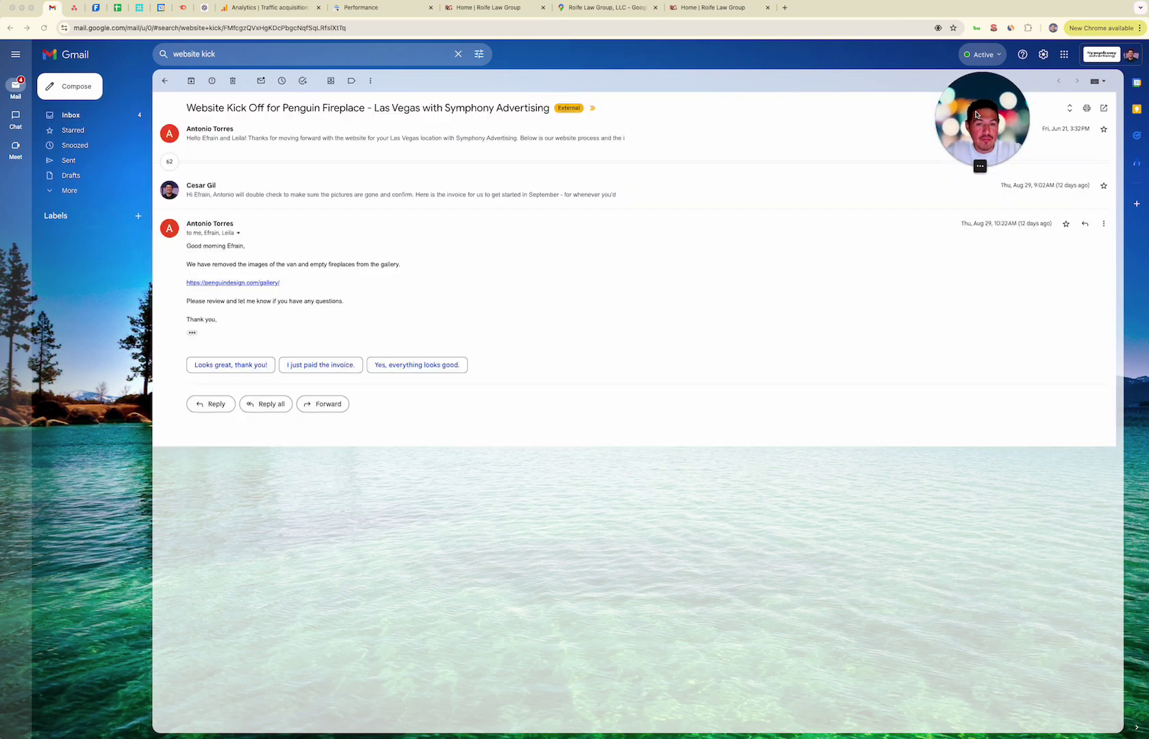
pyautogui.click(320, 140)
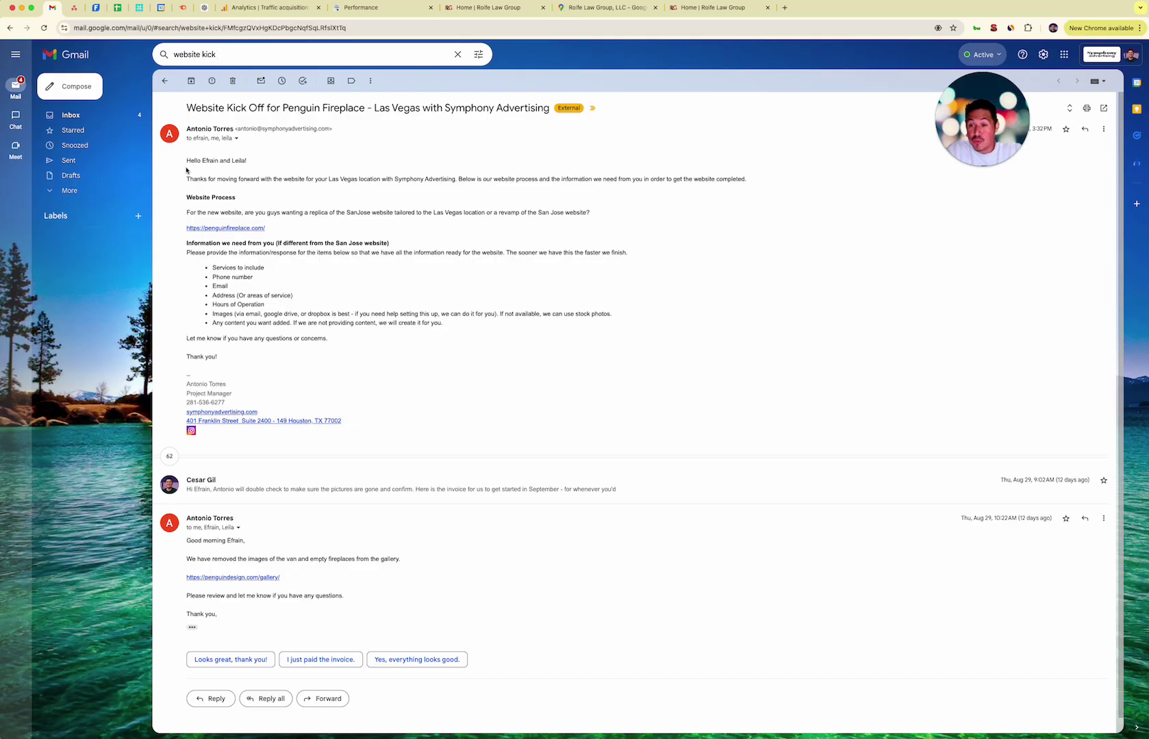
pyautogui.moveTo(445, 325); pyautogui.dragTo(228, 286)
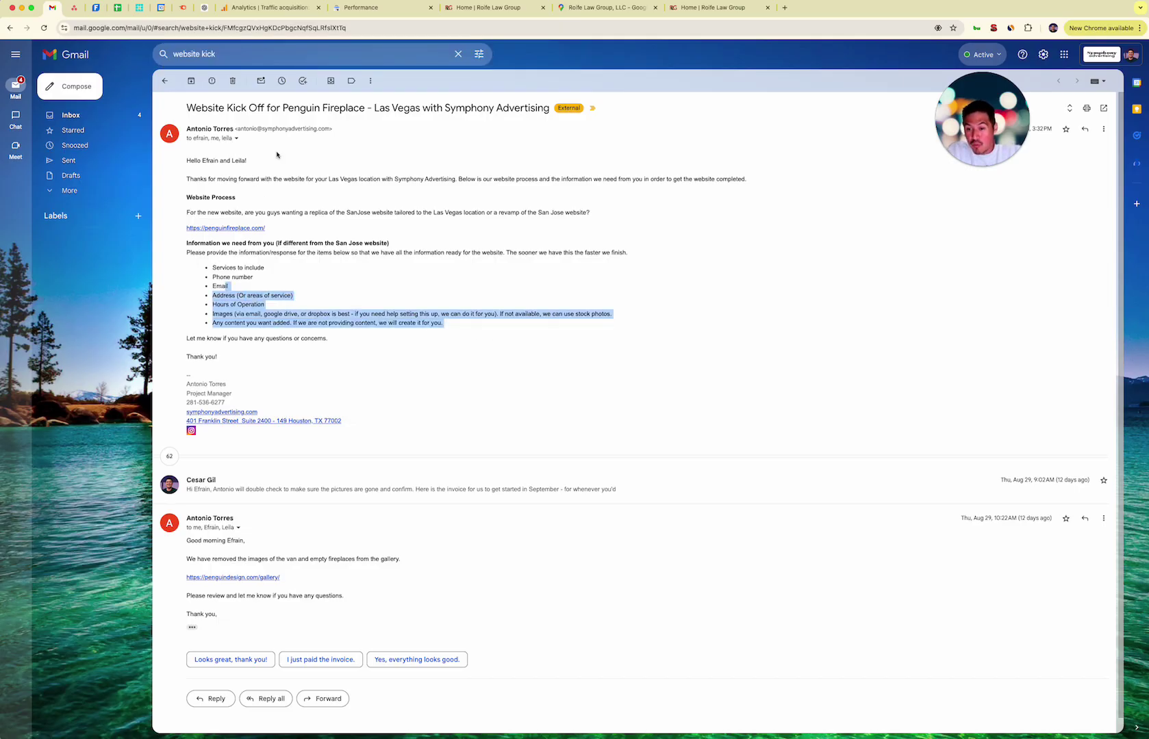
# Open the Nationwide Surplus website kick-off thread and find the original kick-off message in the quoted history.
pyautogui.click(233, 53)
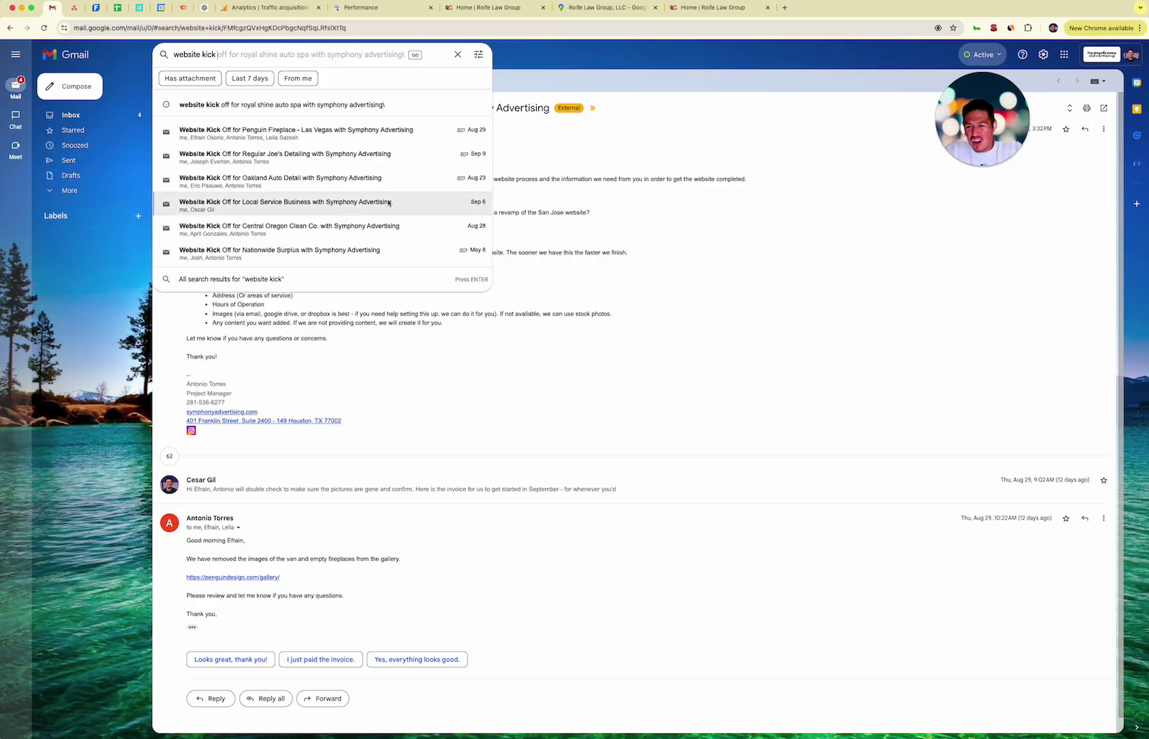
pyautogui.click(383, 261)
pyautogui.click(260, 144)
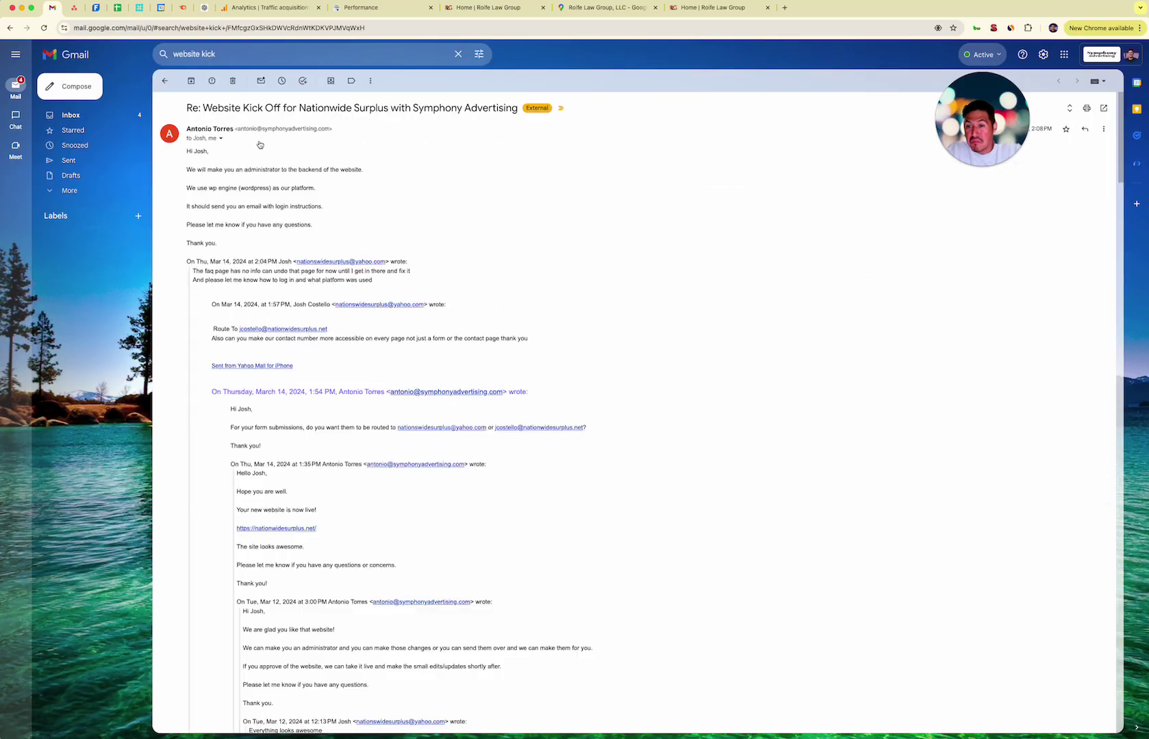
pyautogui.scroll(-20, 287, 179)
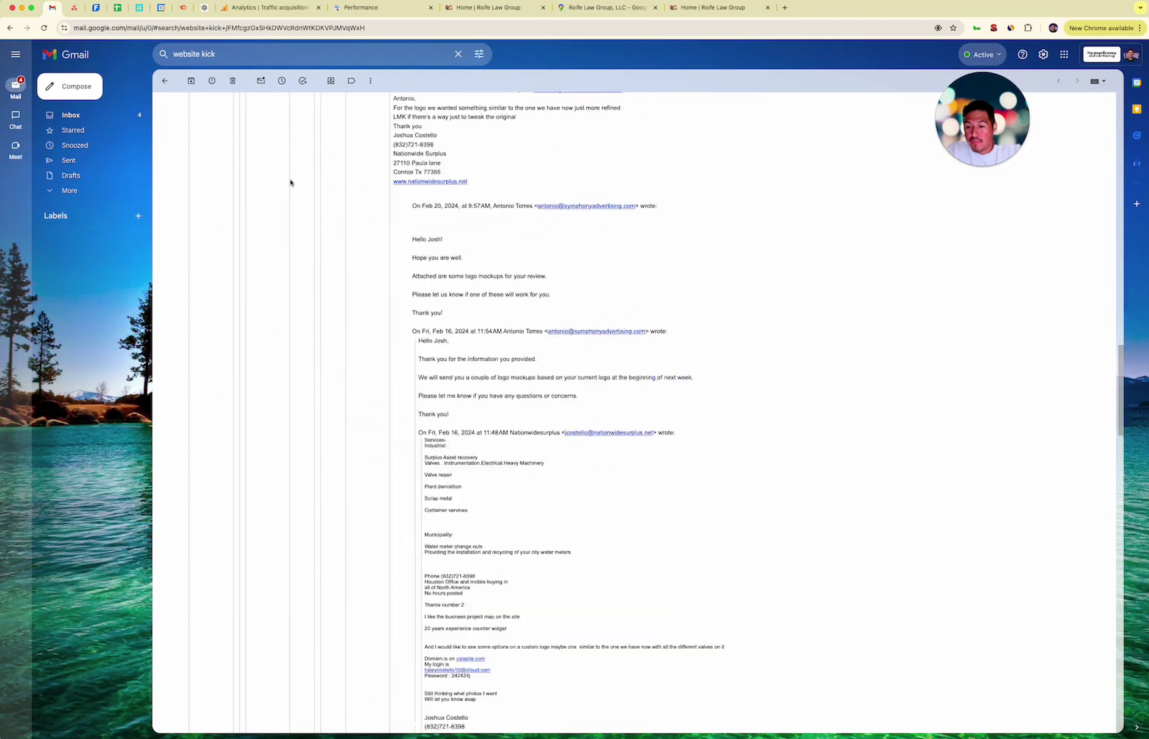
pyautogui.scroll(-10, 290, 182)
pyautogui.scroll(5, 690, 325)
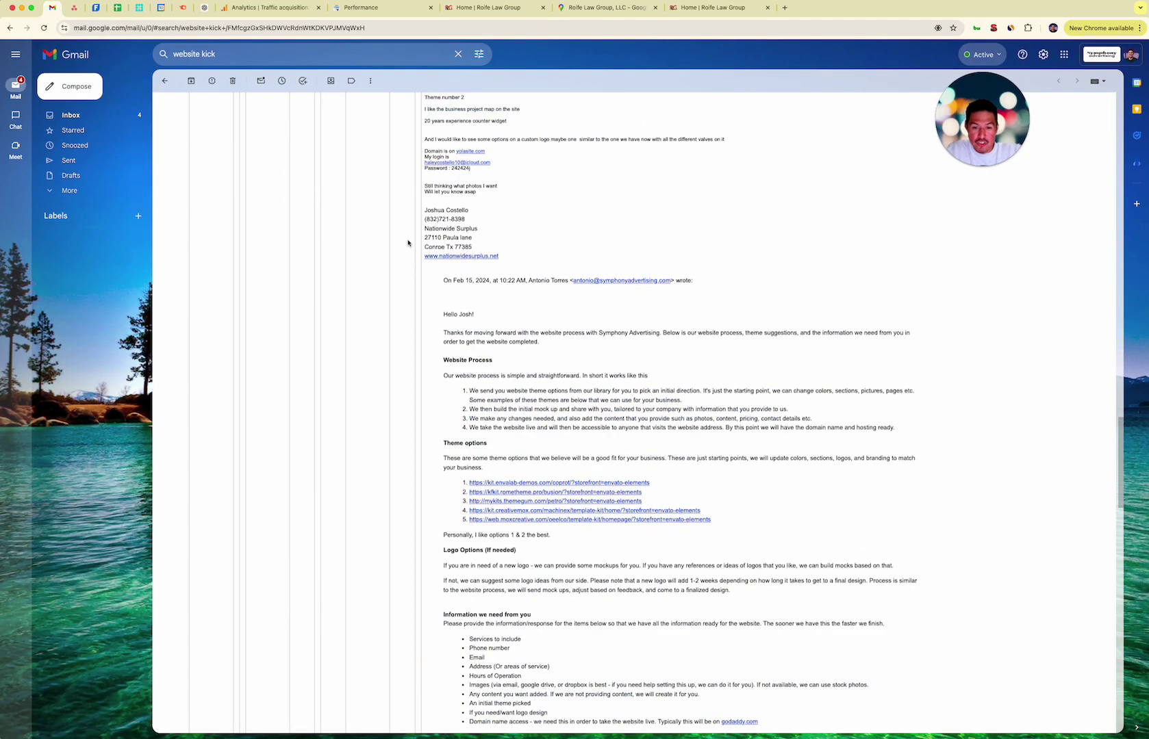
# Examine the kick-off message's website process, theme option links and the sentence recommending preferred options.
pyautogui.moveTo(440, 267); pyautogui.dragTo(759, 487)
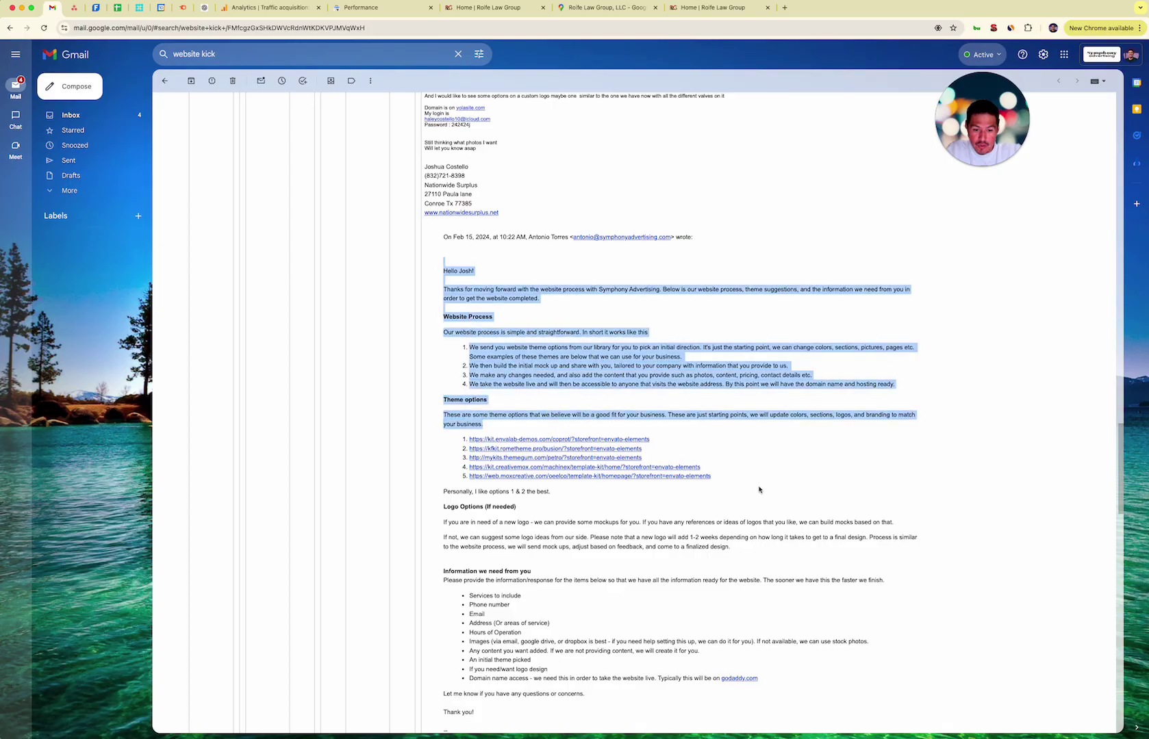
pyautogui.scroll(-2, 560, 460)
pyautogui.click(822, 409)
pyautogui.moveTo(793, 413); pyautogui.dragTo(468, 364)
pyautogui.moveTo(777, 410); pyautogui.dragTo(452, 368)
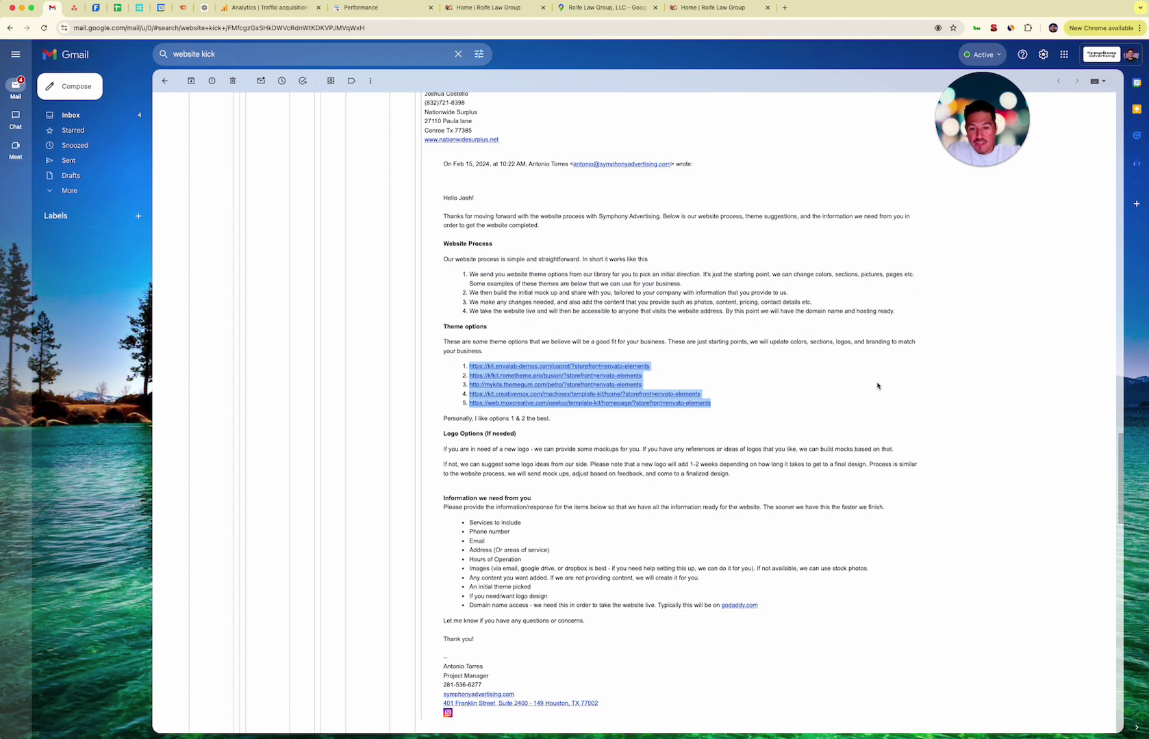
pyautogui.click(802, 380)
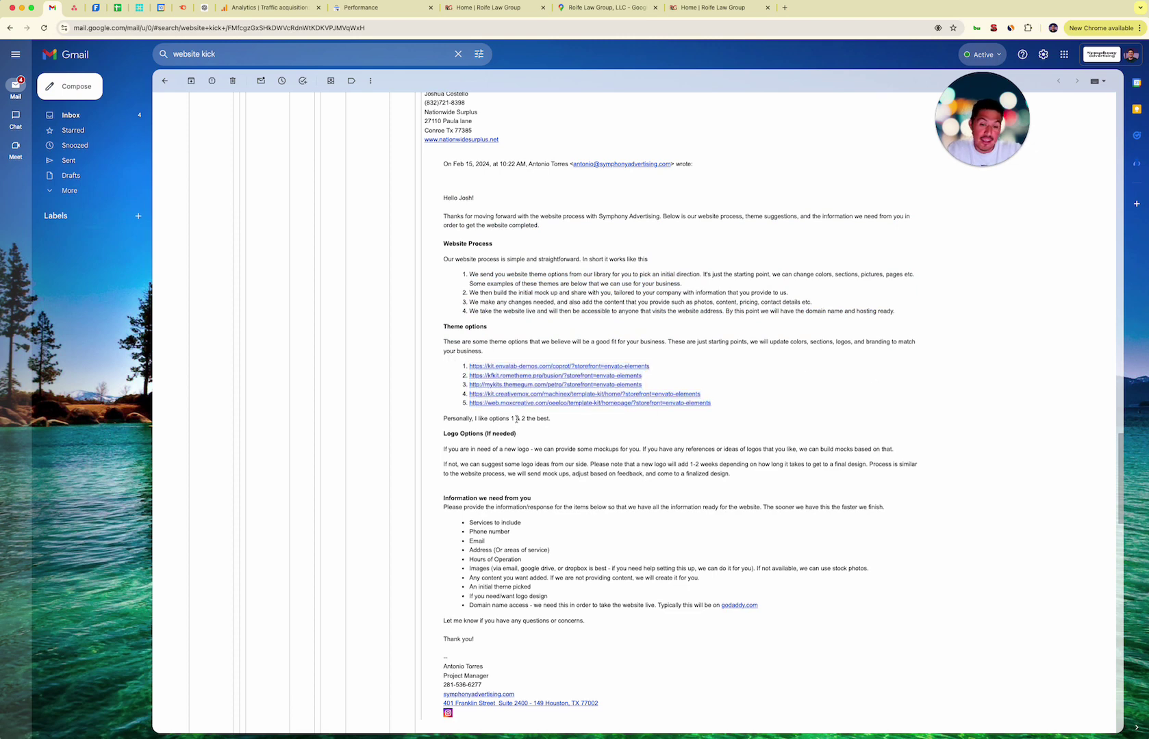
pyautogui.tripleClick(518, 419)
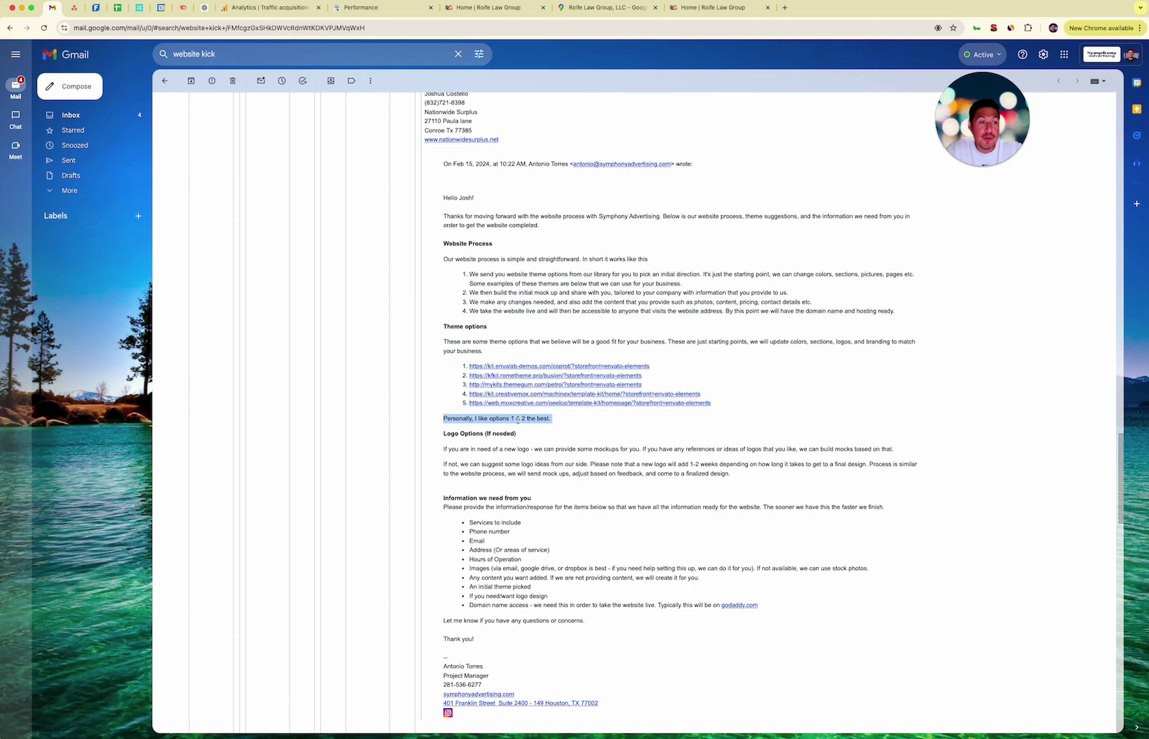
# Examine the kick-off message's Logo Options section and the list of information needed from the client.
pyautogui.scroll(-5, 518, 418)
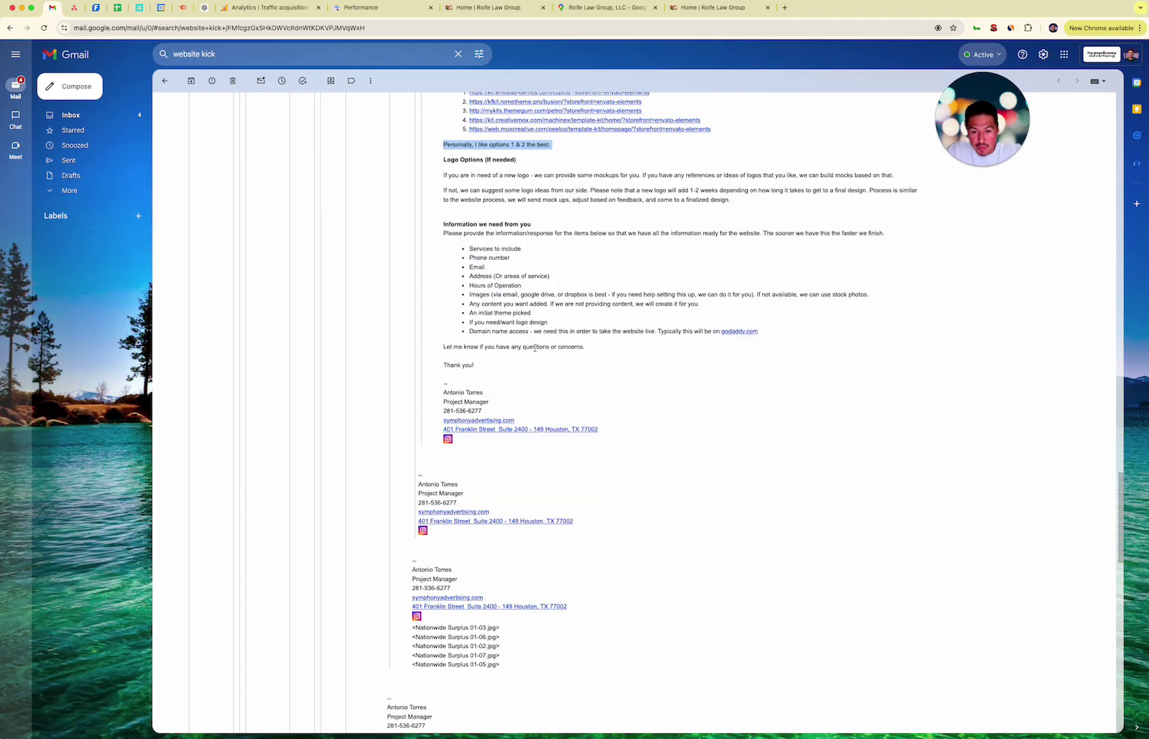
pyautogui.tripleClick(497, 224)
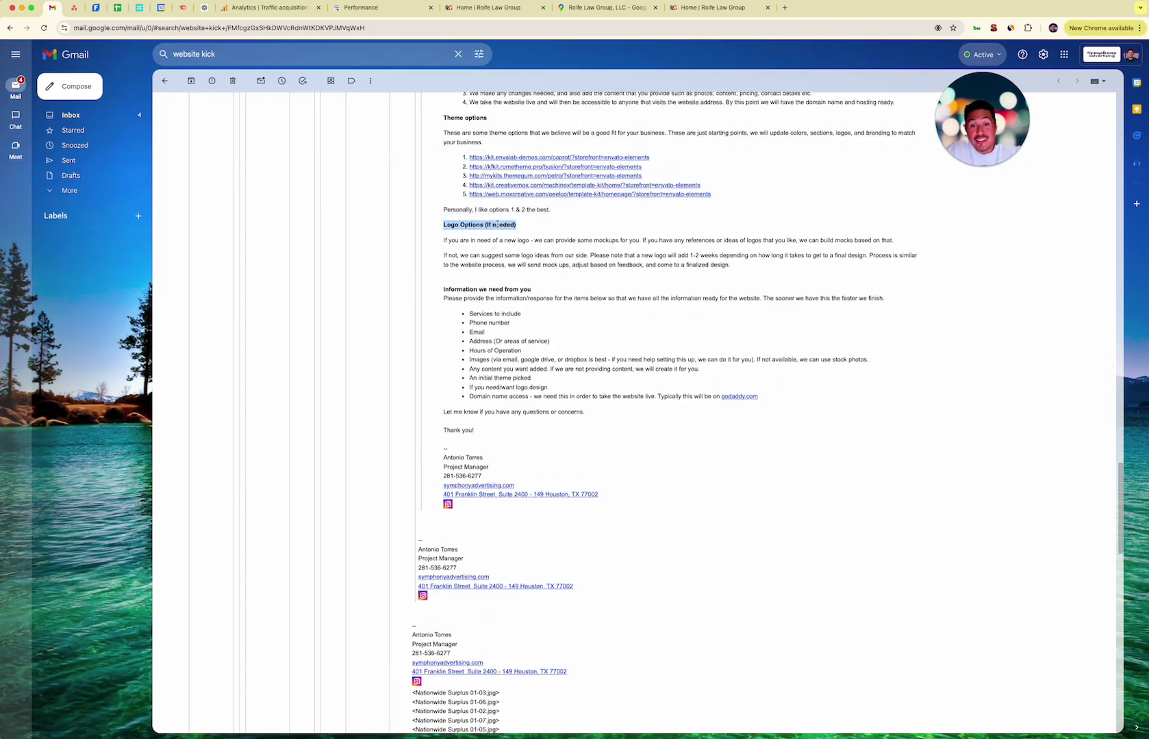
pyautogui.moveTo(809, 396); pyautogui.dragTo(446, 313)
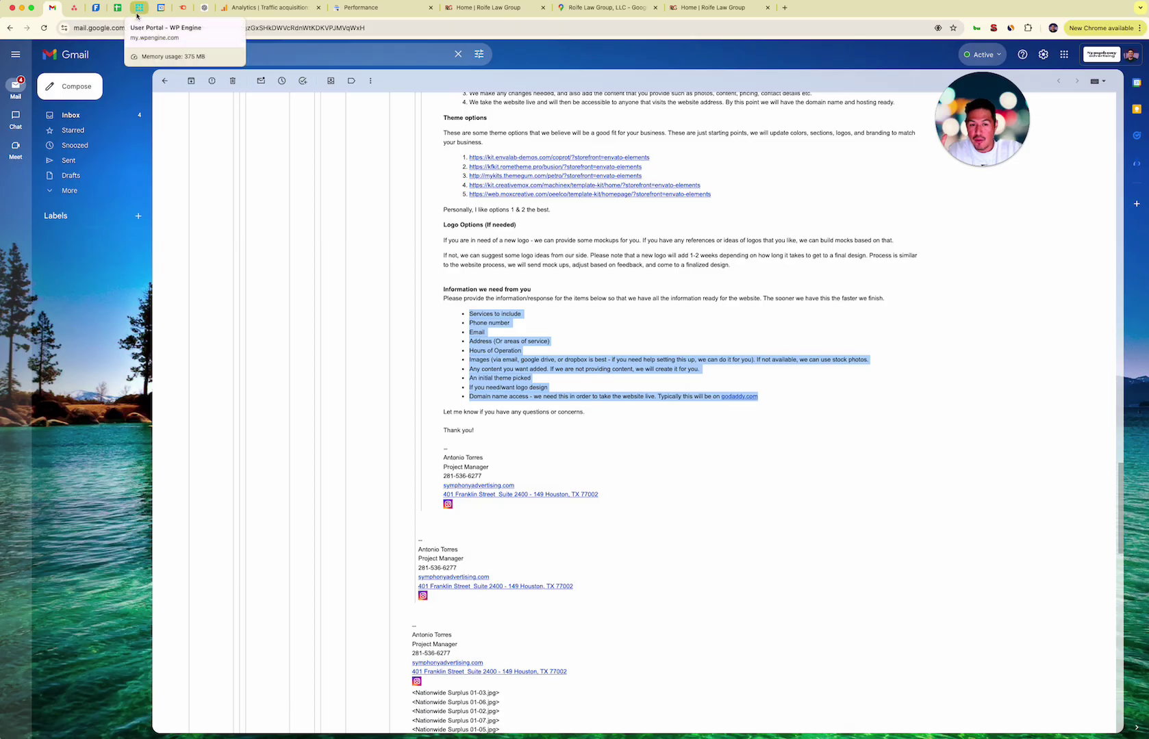
pyautogui.hotkey('ctrl', 'Up')
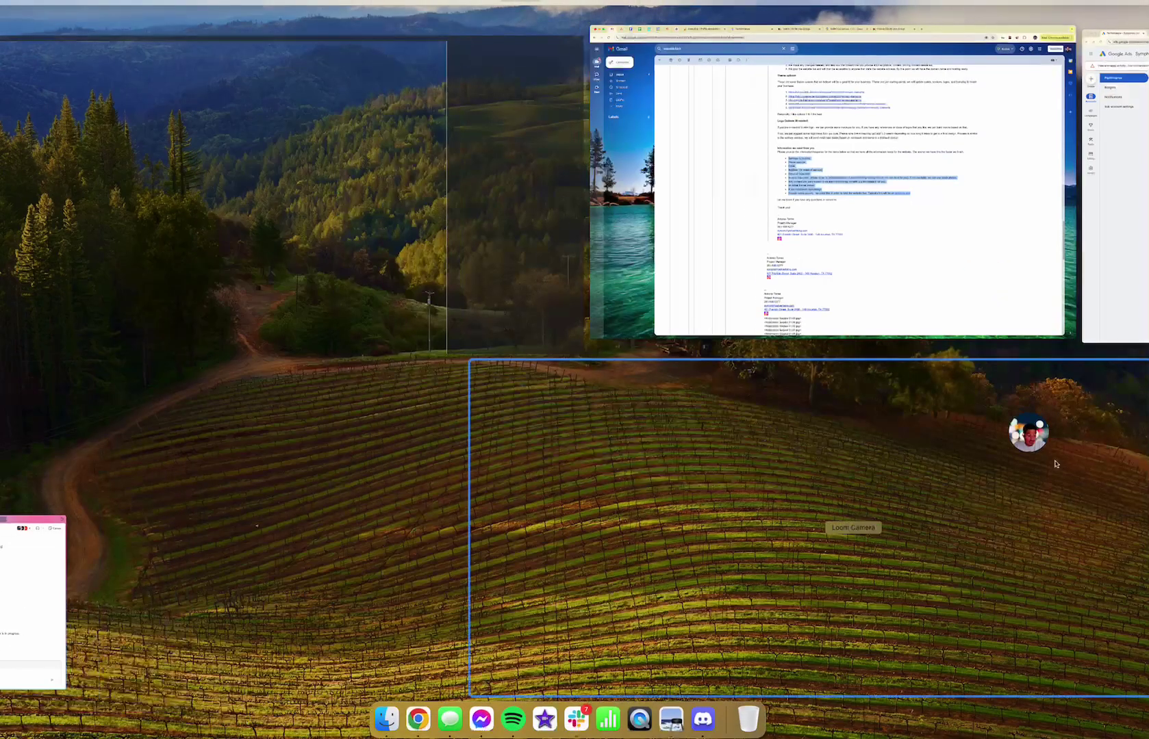
pyautogui.click(892, 220)
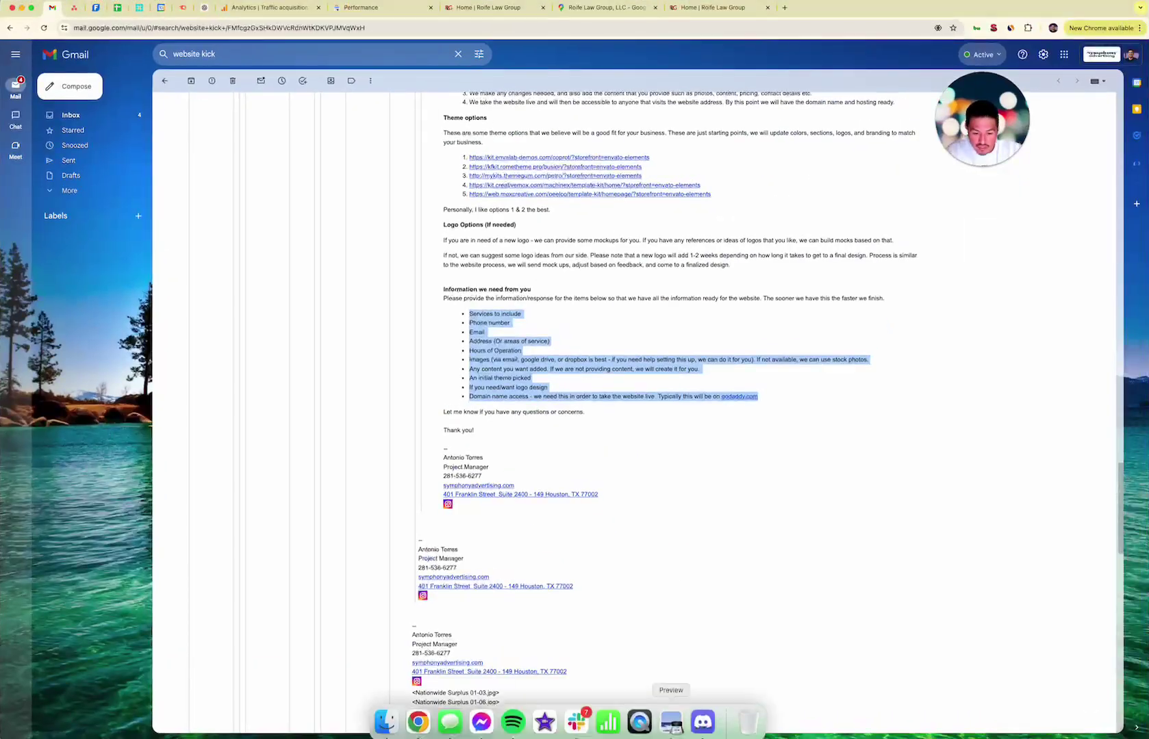
# Switch to Slack, open the a-and-m-iron-doors-prelude channel and read its earliest messages with the website task link.
pyautogui.click(577, 718)
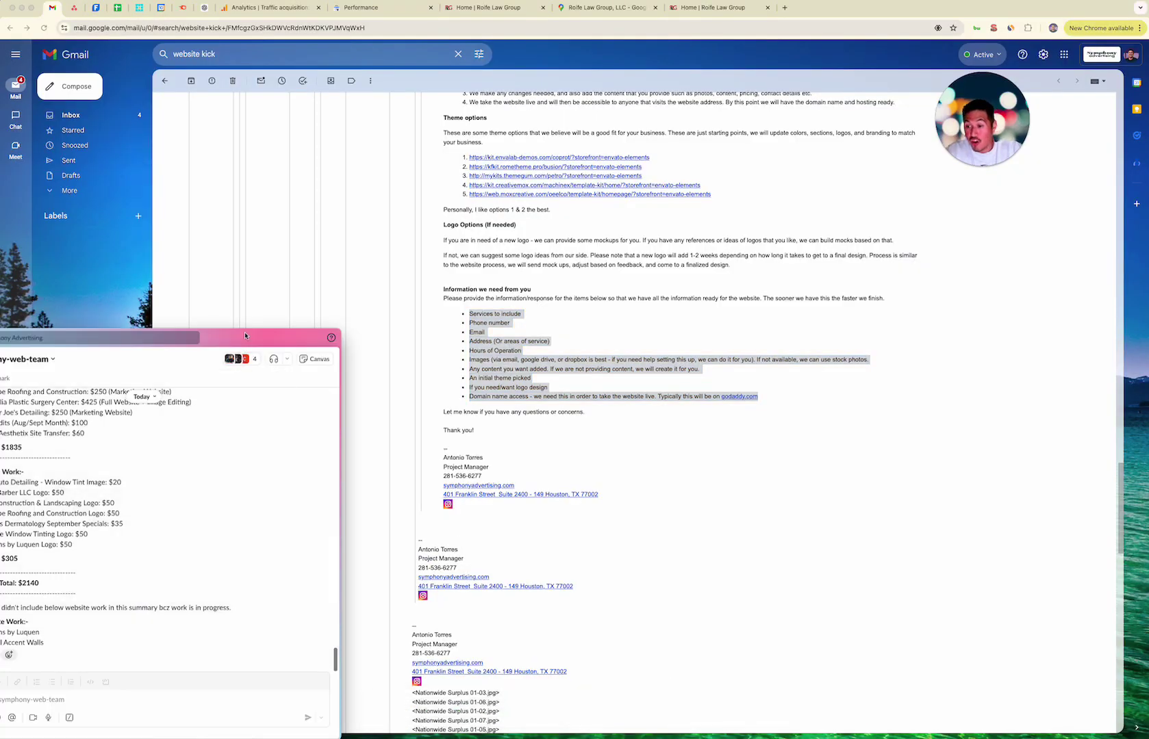
pyautogui.moveTo(255, 359); pyautogui.dragTo(803, 184)
pyautogui.click(425, 379)
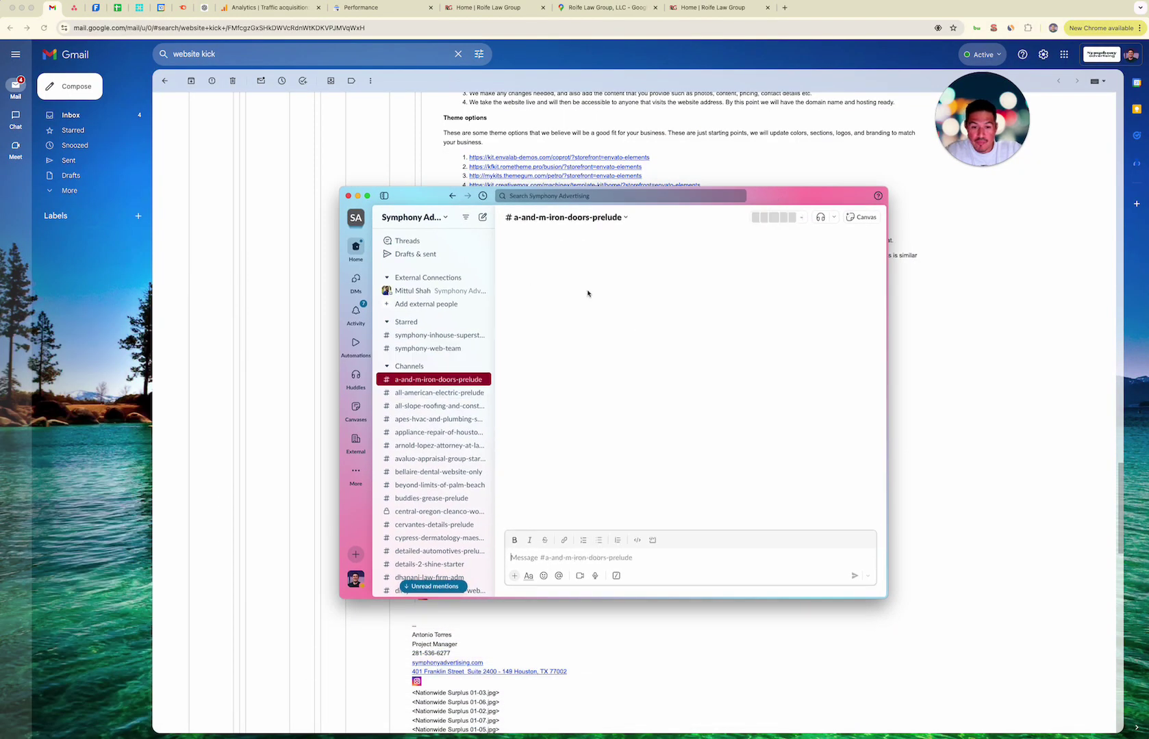
pyautogui.scroll(20, 680, 359)
pyautogui.scroll(-3, 692, 377)
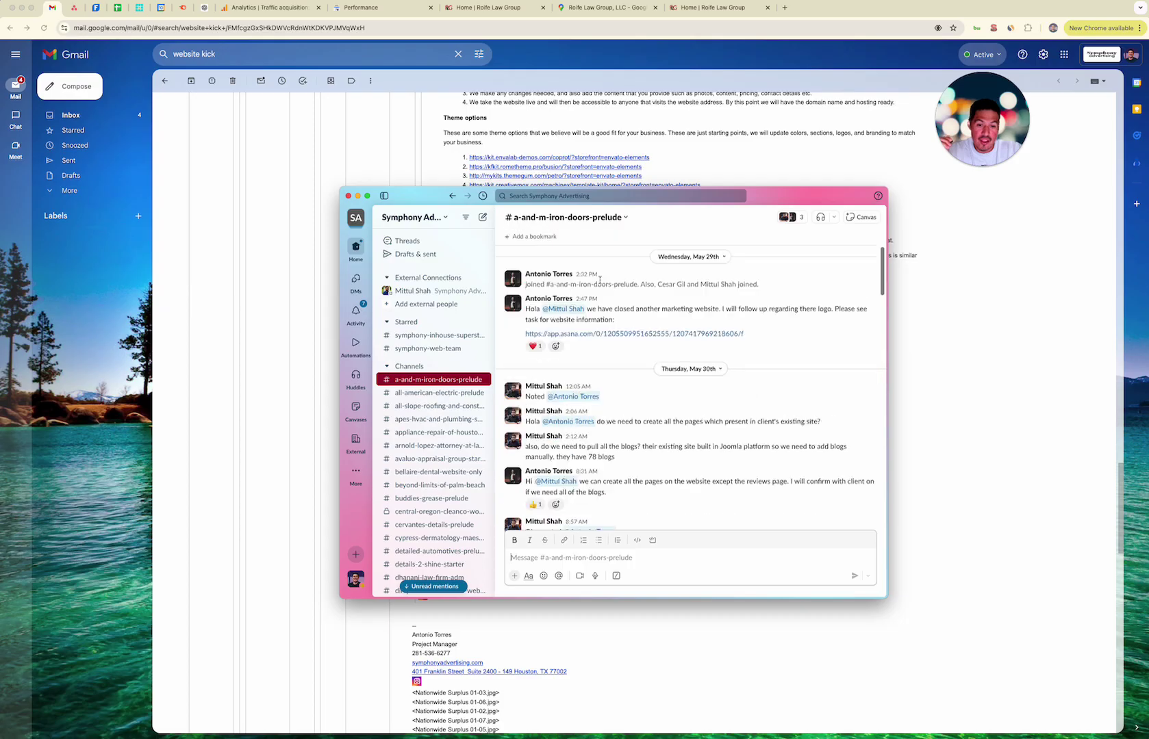
pyautogui.scroll(5, 588, 370)
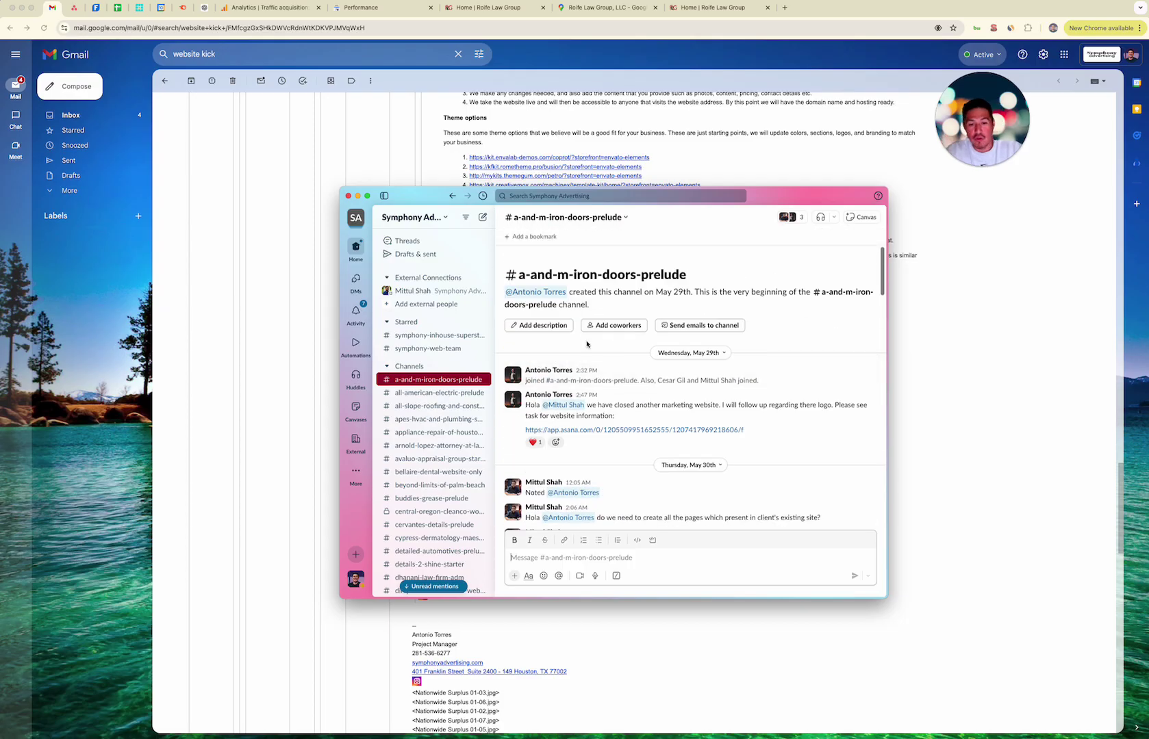
# Examine the rest of the a-and-m-iron-doors-prelude conversation, including the blog access requests and the after-live checklist.
pyautogui.scroll(-15, 565, 346)
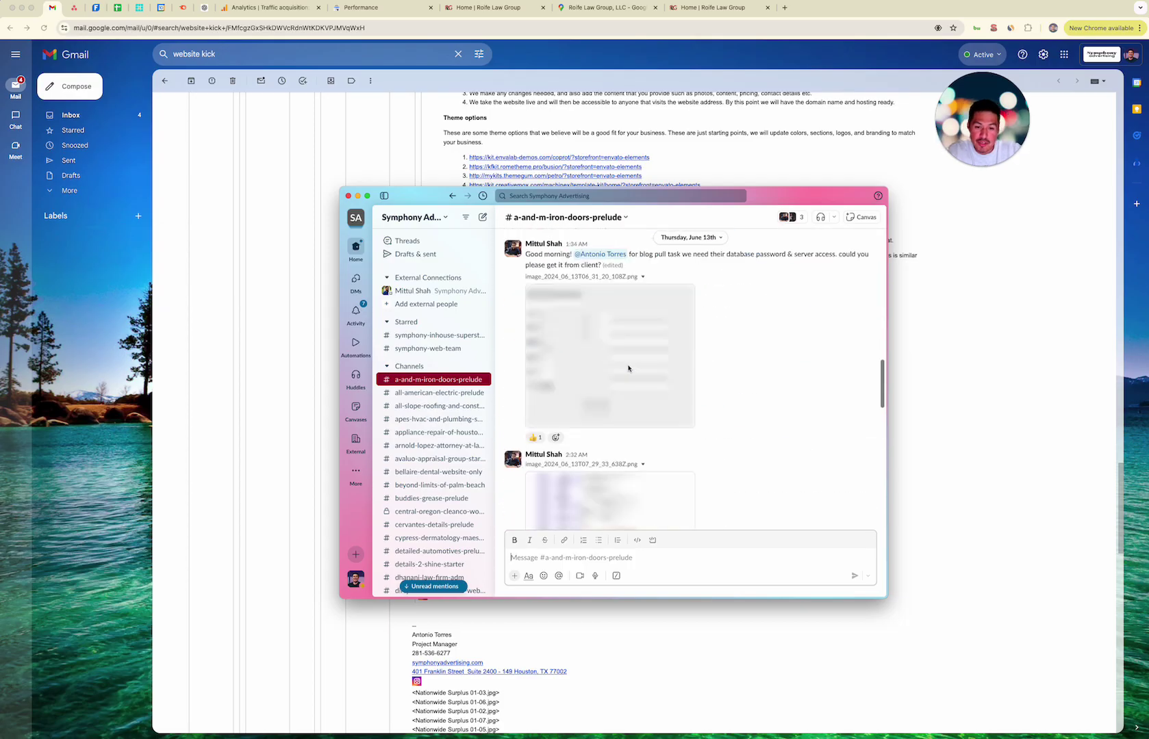
pyautogui.scroll(-10, 634, 356)
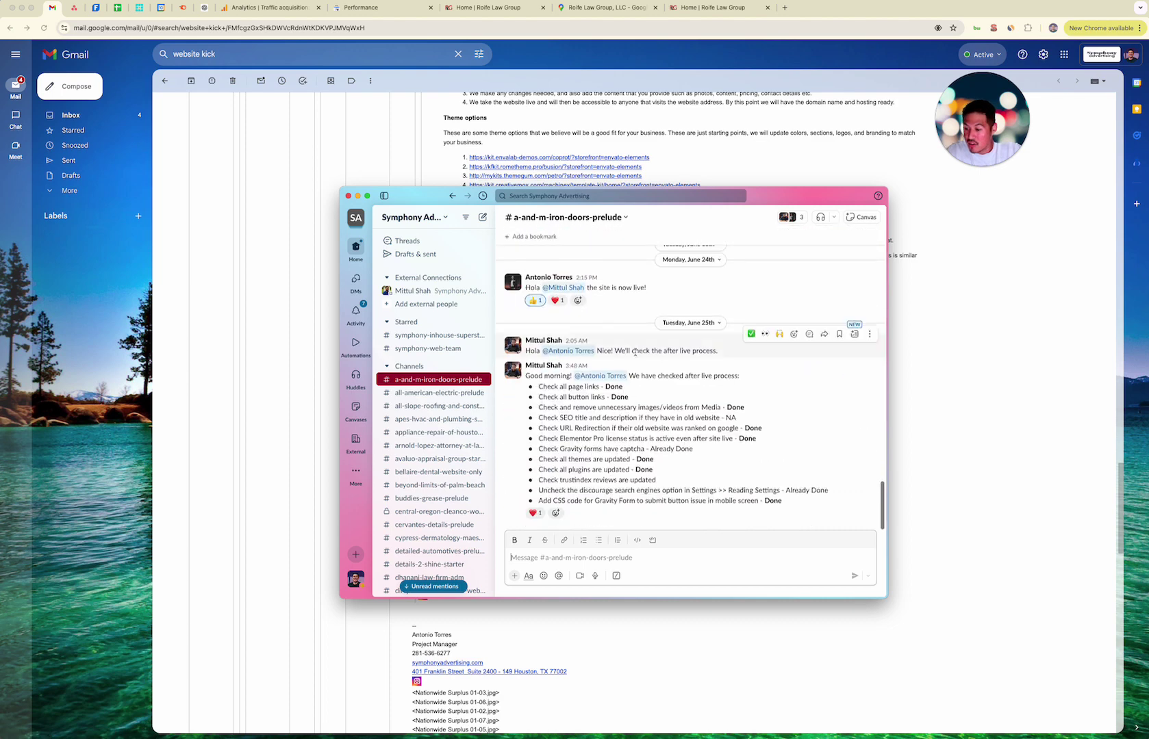
pyautogui.scroll(5, 669, 402)
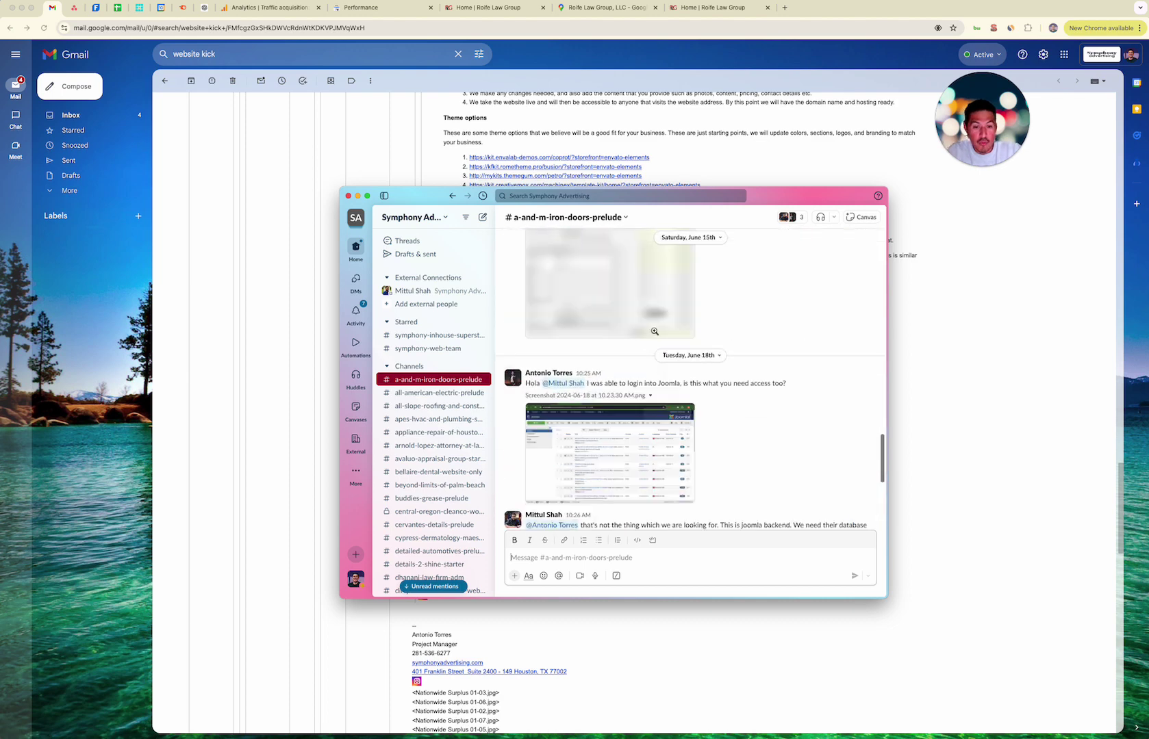
pyautogui.scroll(-5, 669, 403)
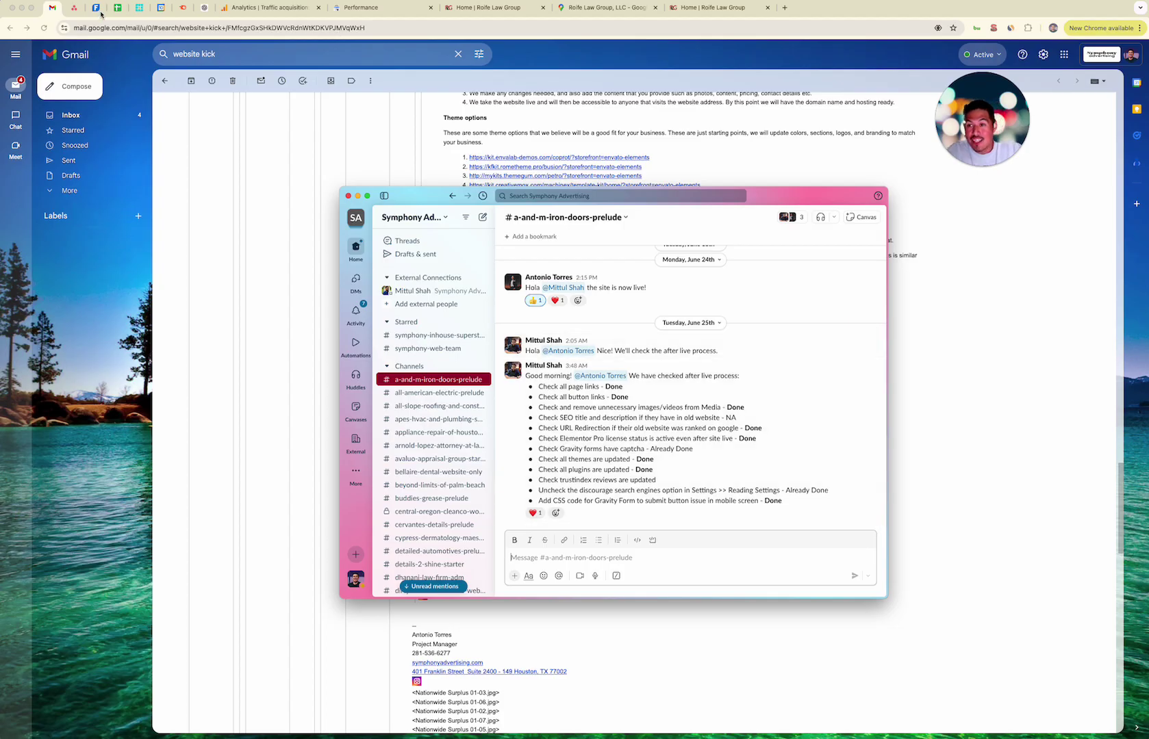
pyautogui.scroll(10, 683, 338)
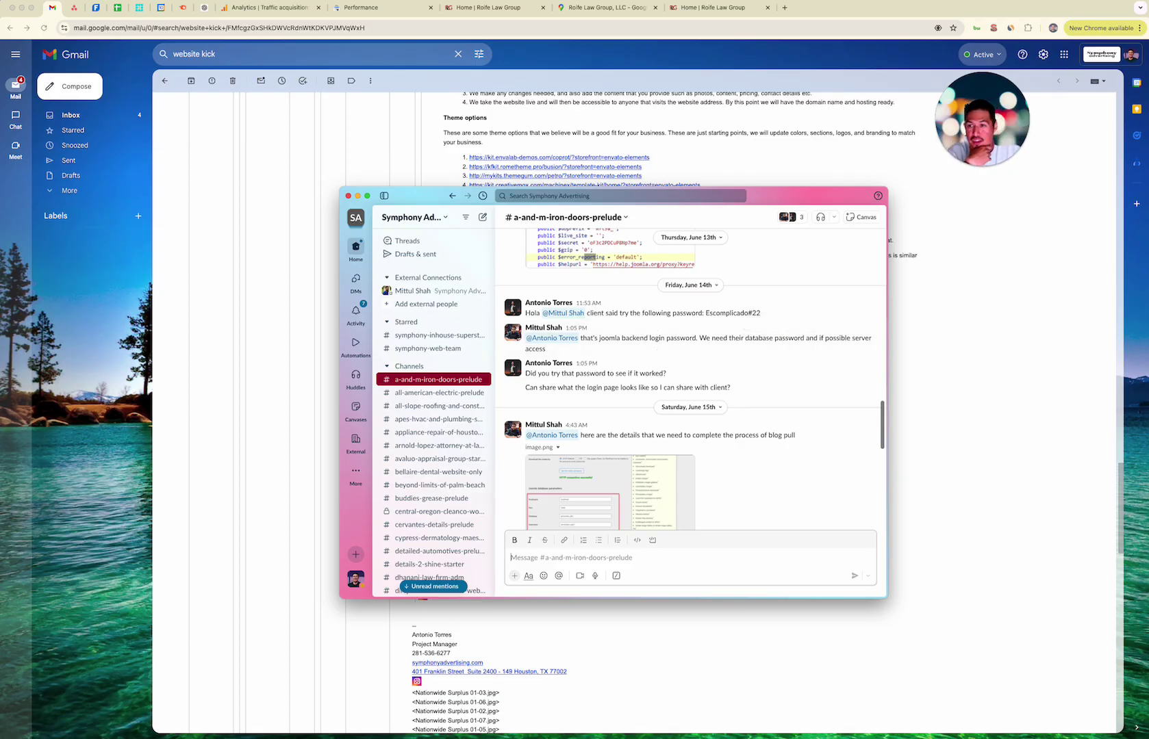
# Switch to WP Engine's My Sites list, go to its beginning and dismiss the scheduled maintenance notice.
pyautogui.click(141, 10)
pyautogui.scroll(10, 367, 296)
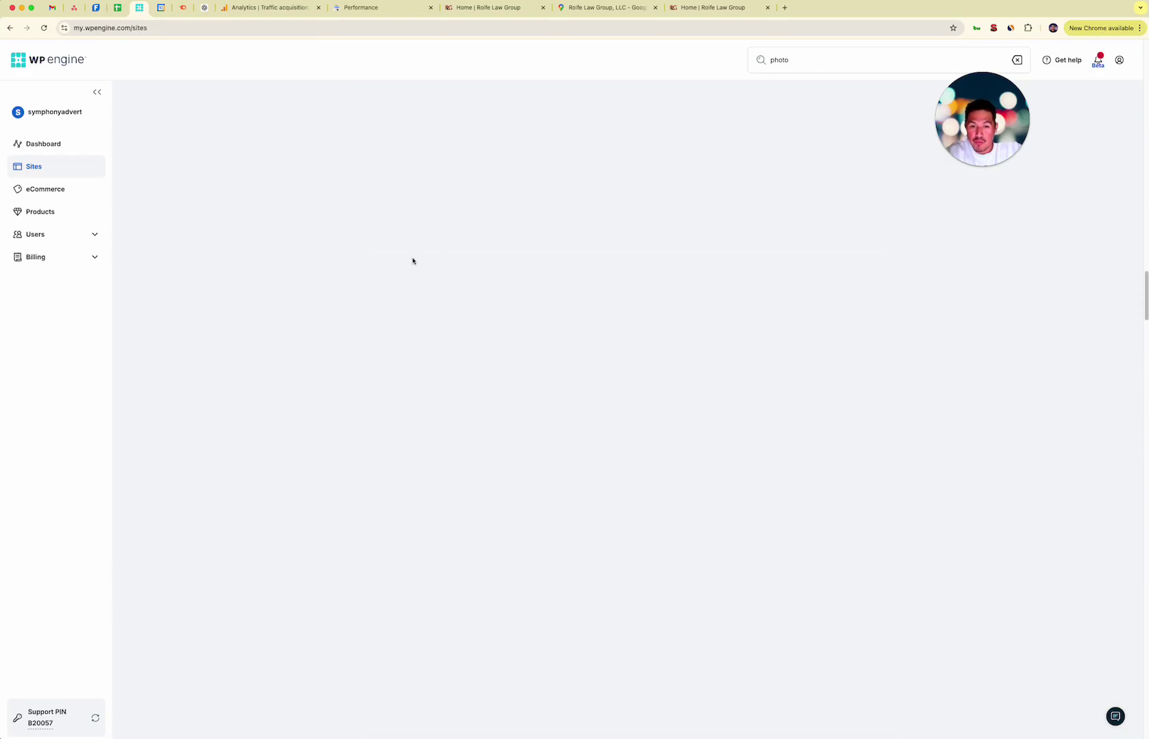
pyautogui.scroll(20, 413, 261)
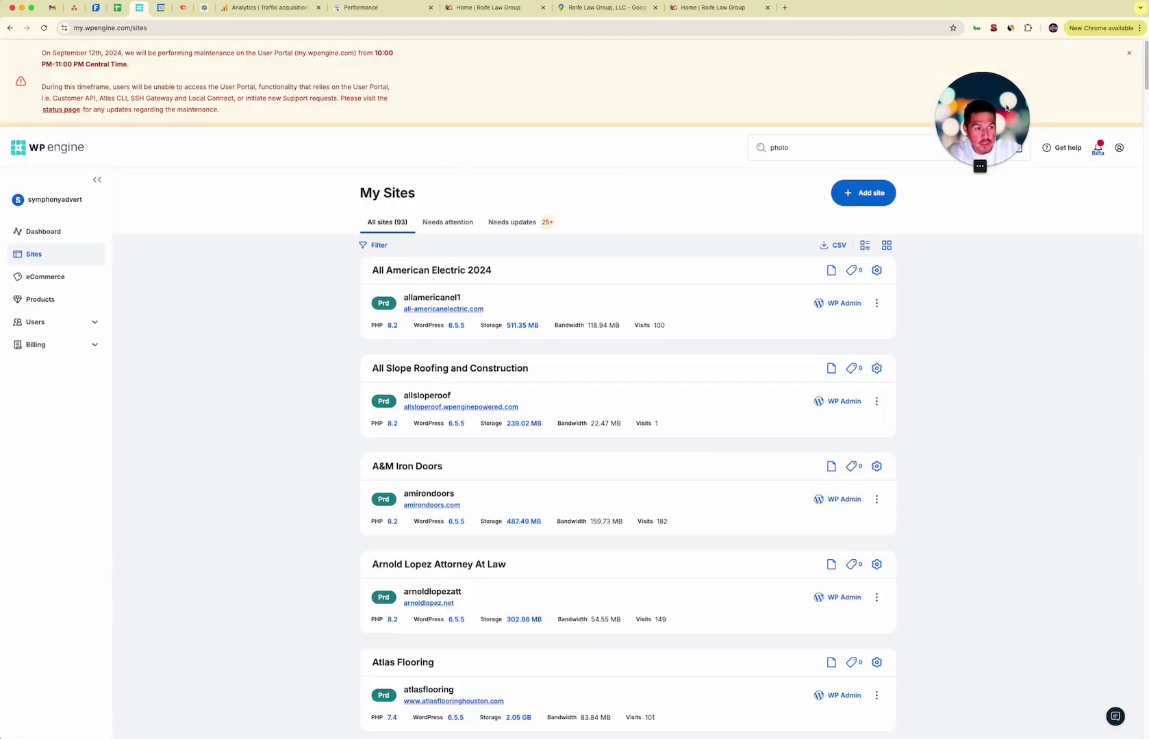
pyautogui.click(1129, 53)
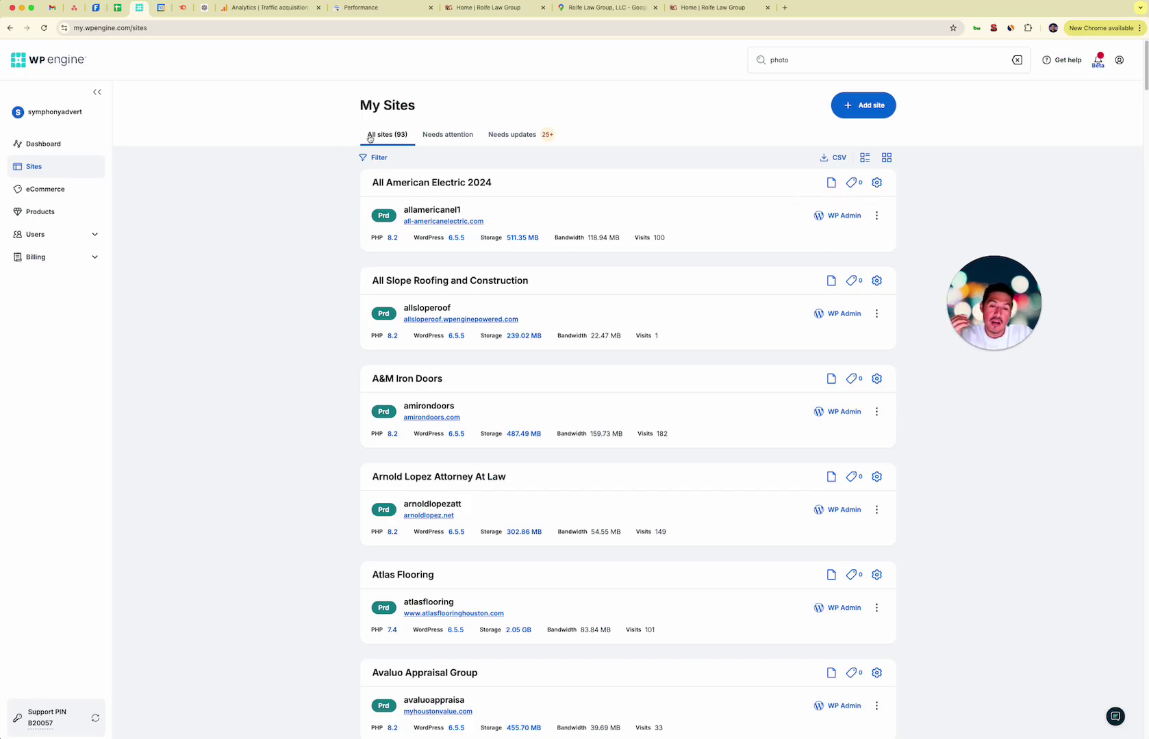
# View WP Engine's options for adding a site, return to the sites list and switch to Asana's My tasks.
pyautogui.click(879, 105)
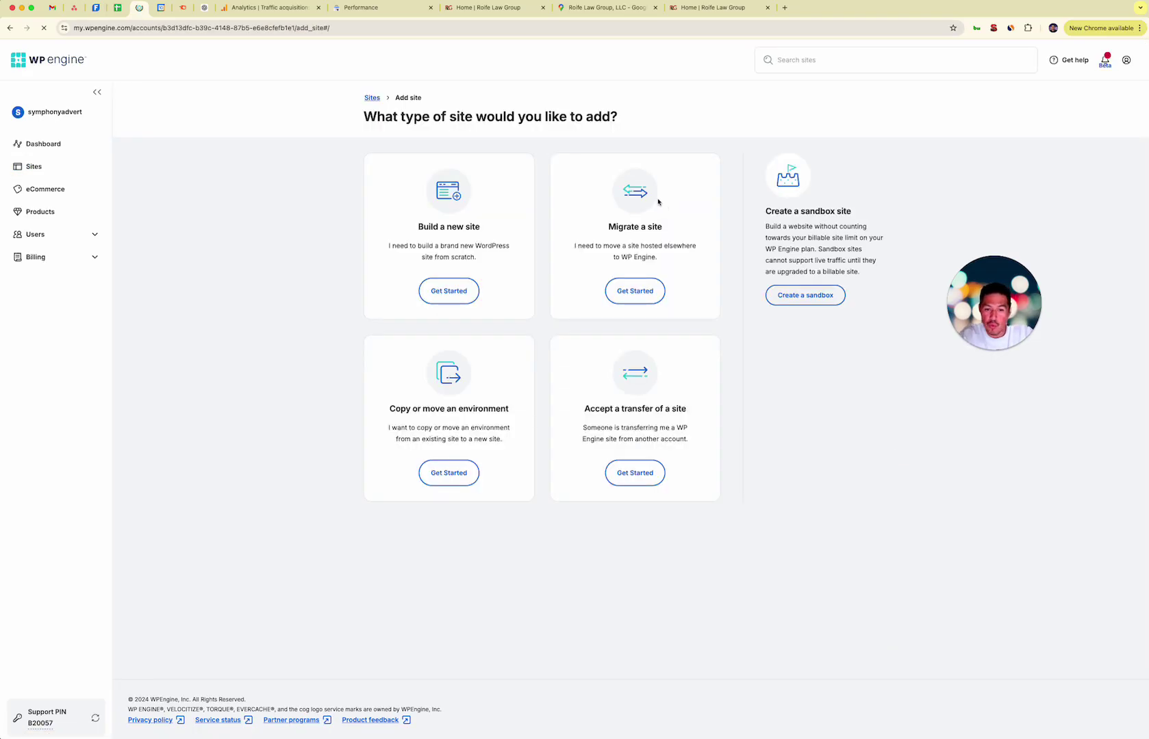
pyautogui.press('super+[')
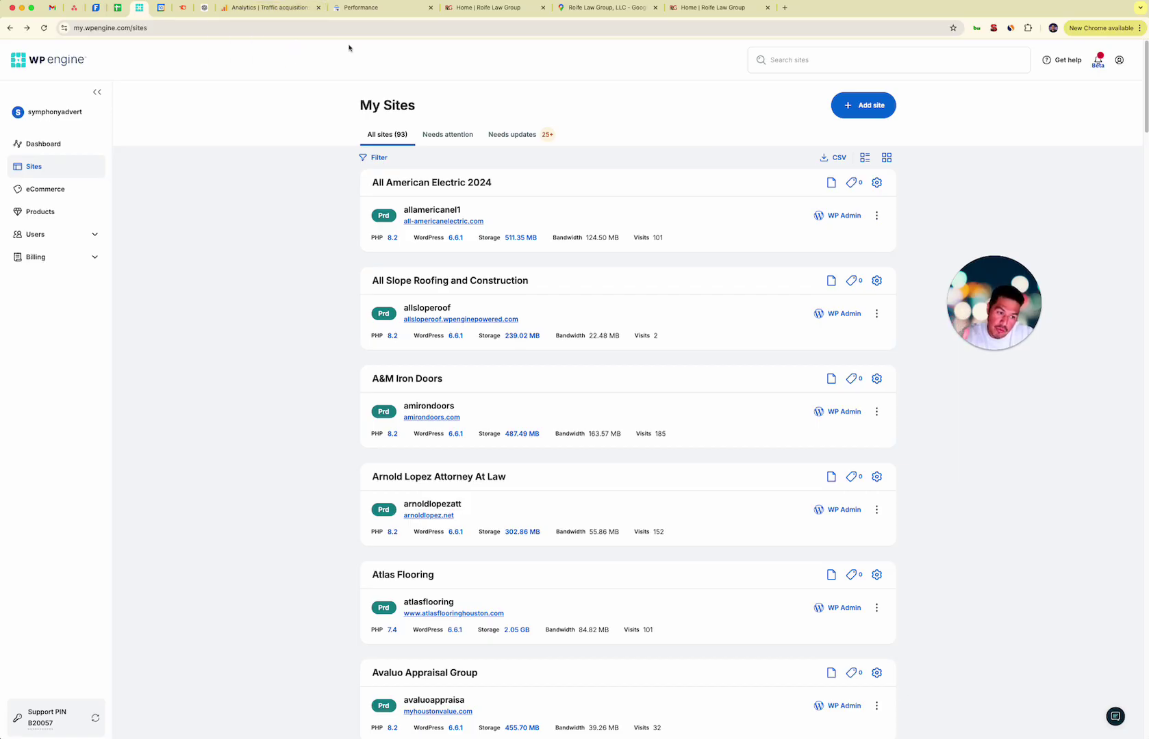
pyautogui.click(71, 11)
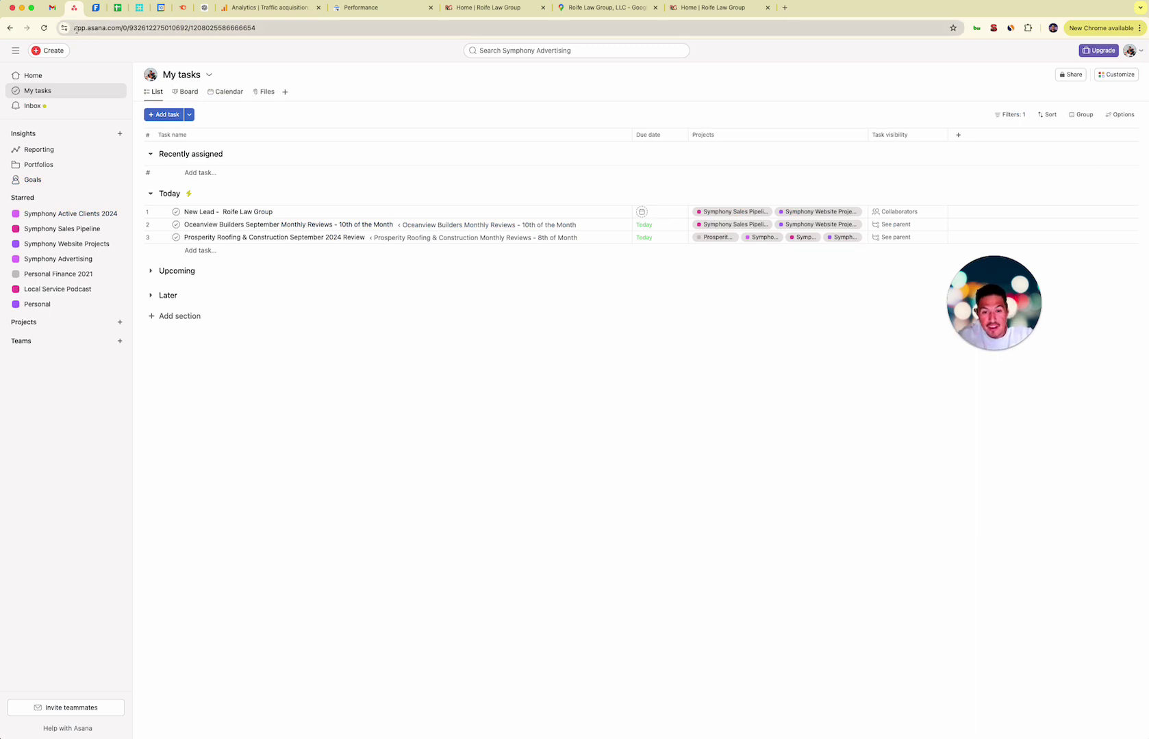